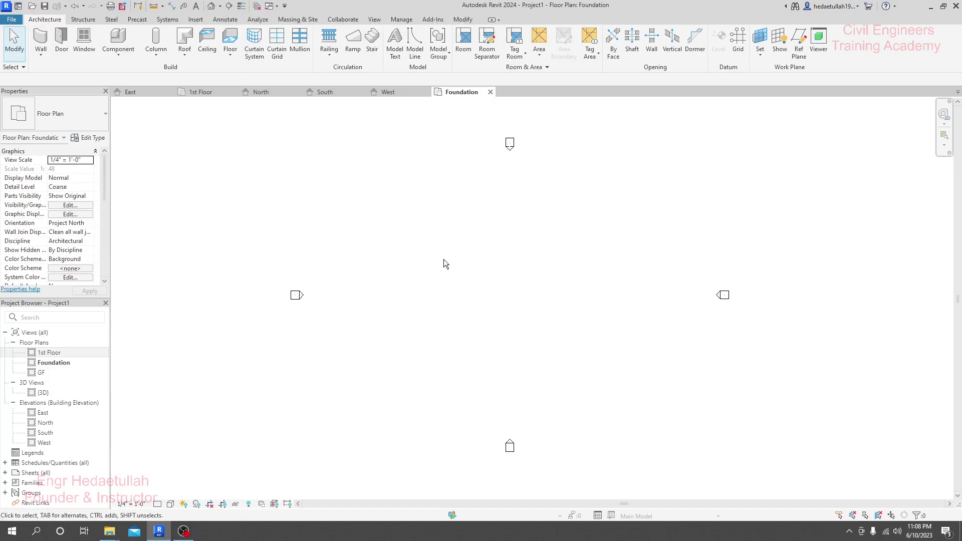
- Close the East, North, South and West elevation view tabs
middle_drag(443, 260, 435, 262)
click(144, 92)
click(169, 92)
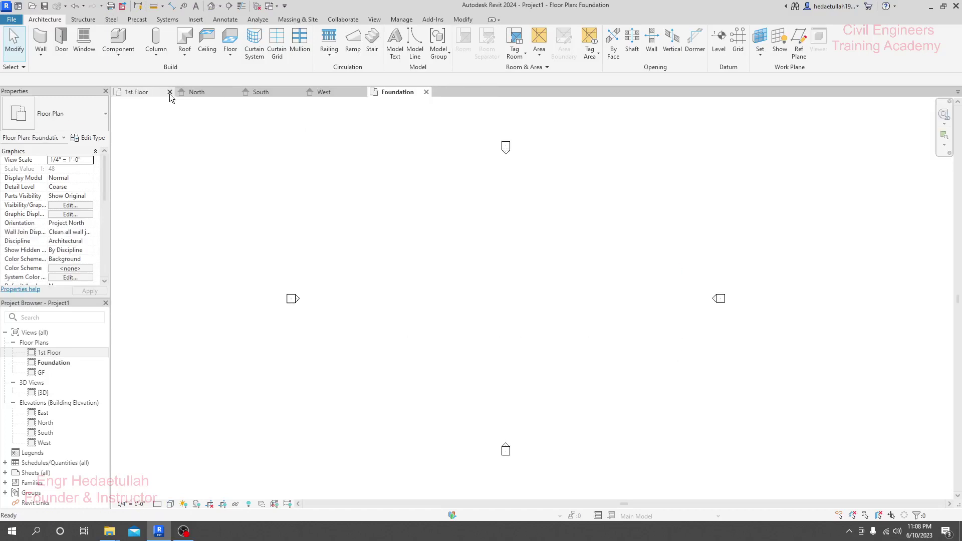
click(218, 94)
click(233, 92)
click(233, 92)
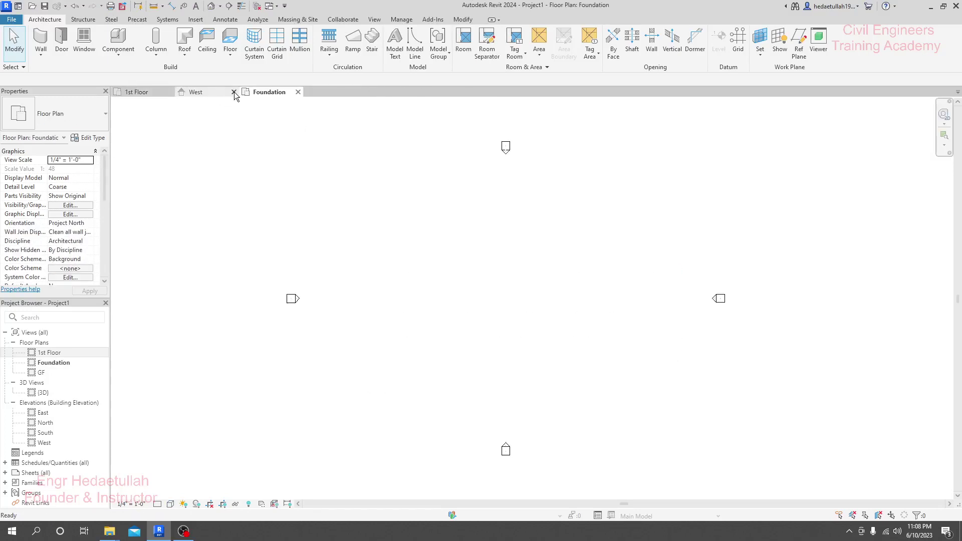
click(233, 91)
click(234, 92)
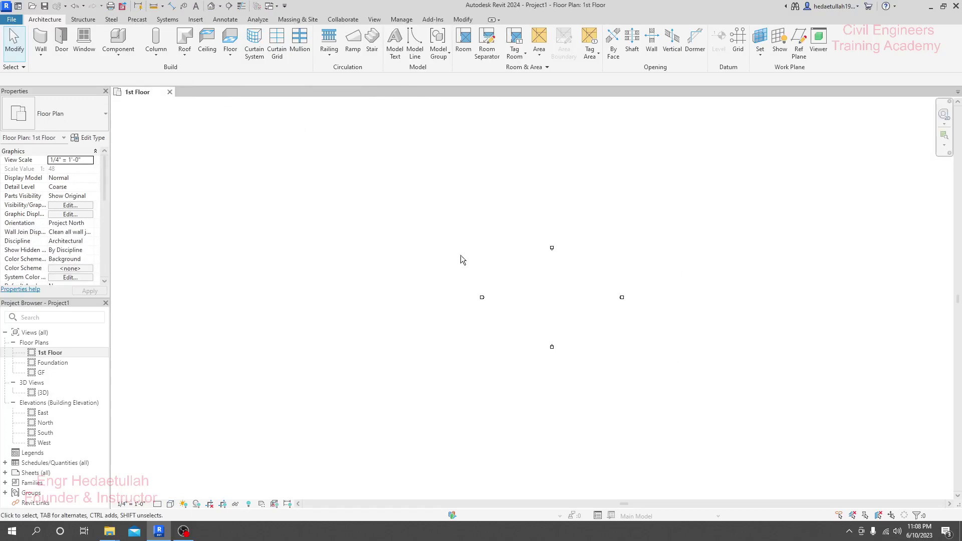
scroll(466, 281, up, 4)
middle_drag(500, 294, 466, 294)
- Reopen the Foundation plan from the Project Browser, then switch to the 1st Floor plan
double_click(50, 364)
middle_drag(400, 290, 439, 281)
scroll(468, 288, up, 2)
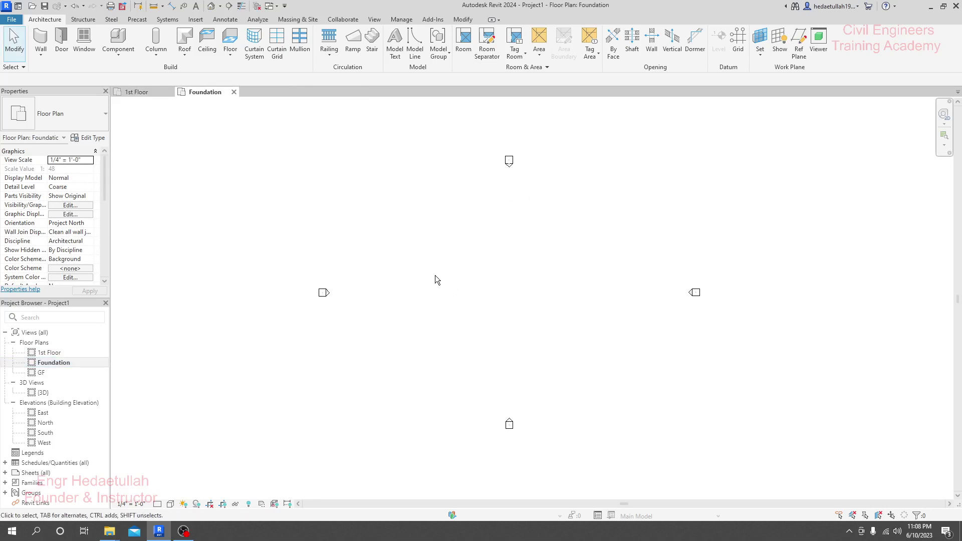
click(140, 94)
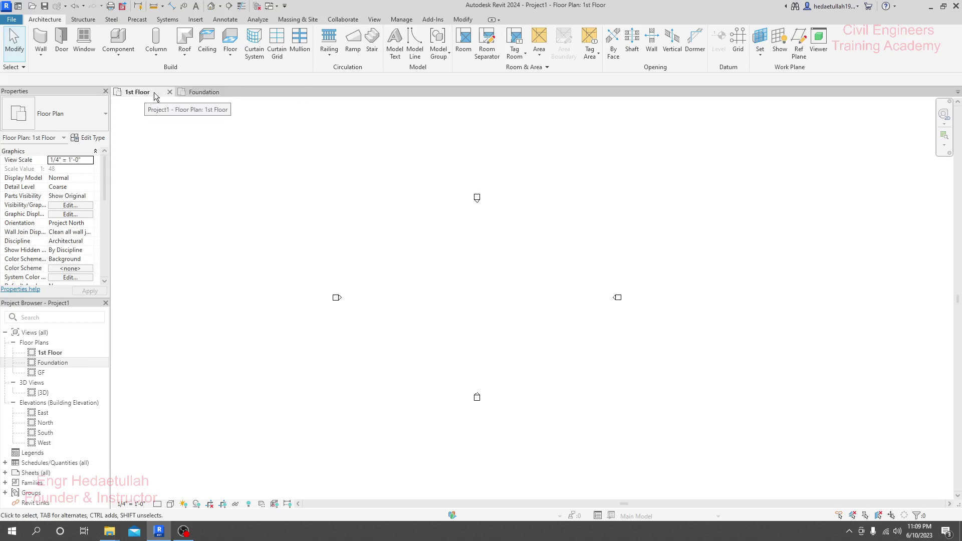
click(52, 353)
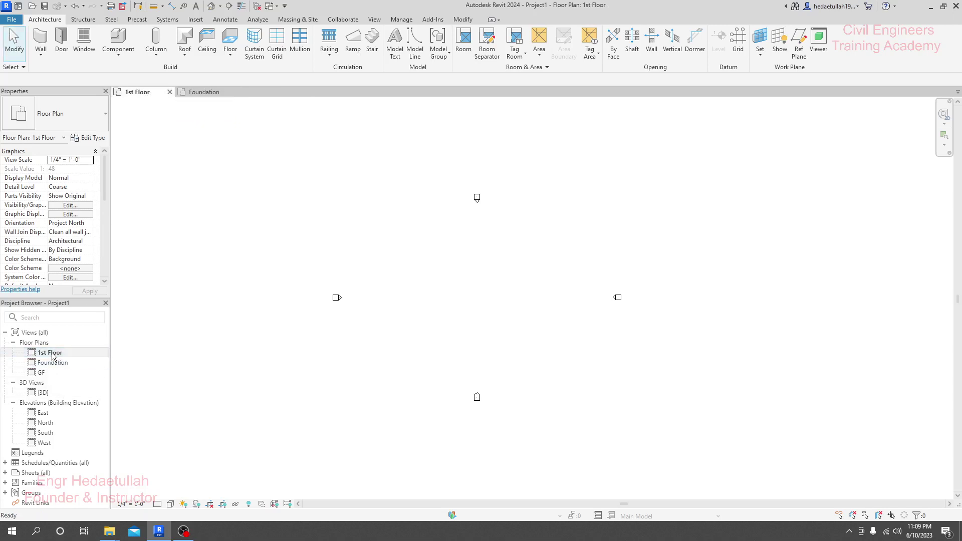
- Rename the 1st Floor view and its level to Roof, then open the East elevation
right_click(52, 355)
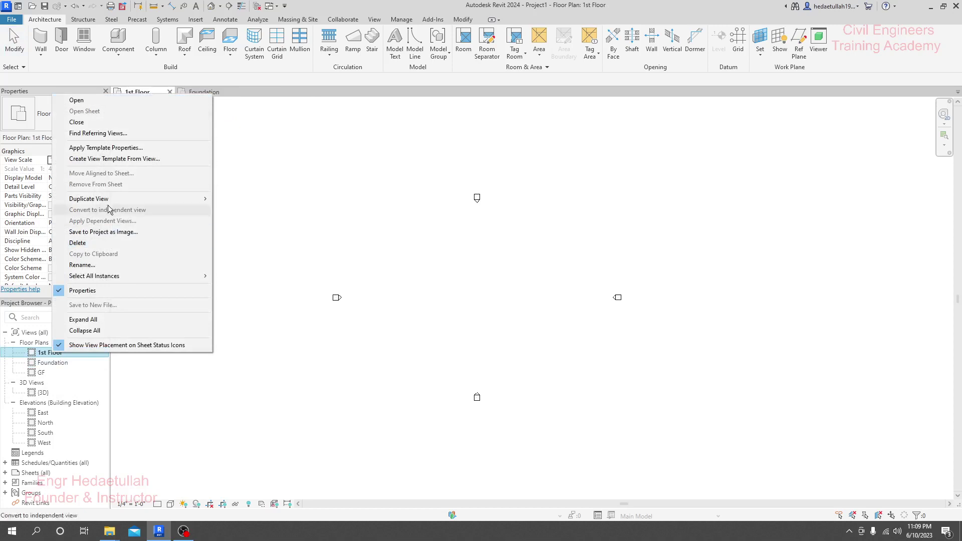
click(108, 263)
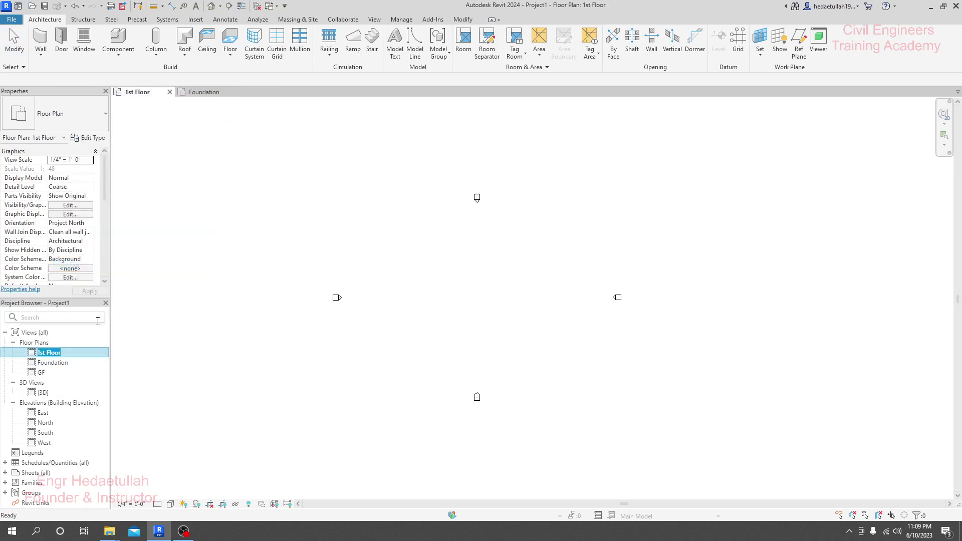
text(Roof)
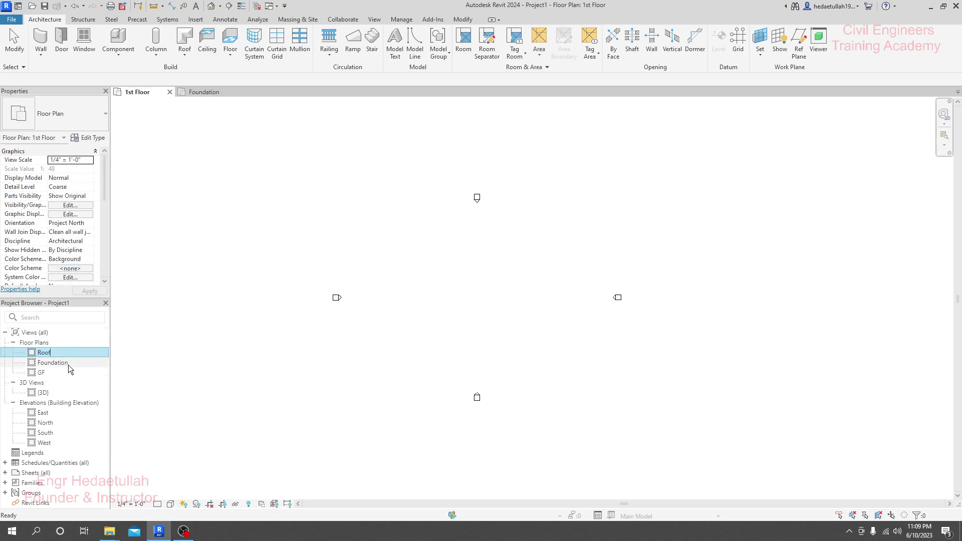
key(Return)
click(521, 272)
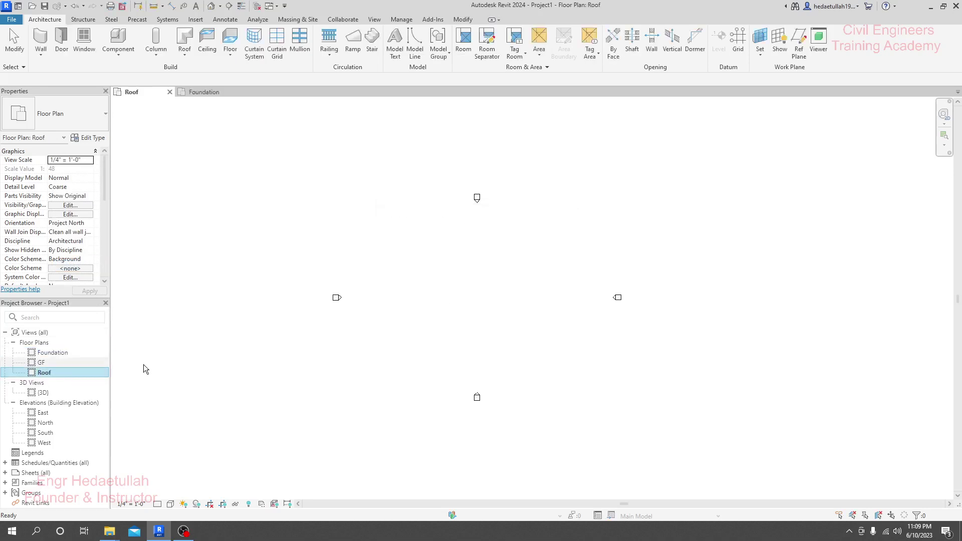
click(53, 365)
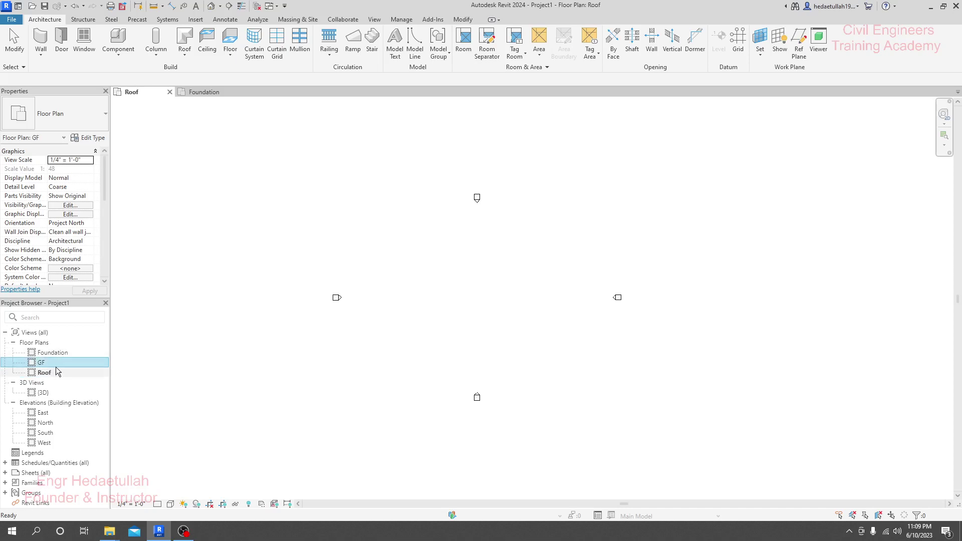
double_click(56, 412)
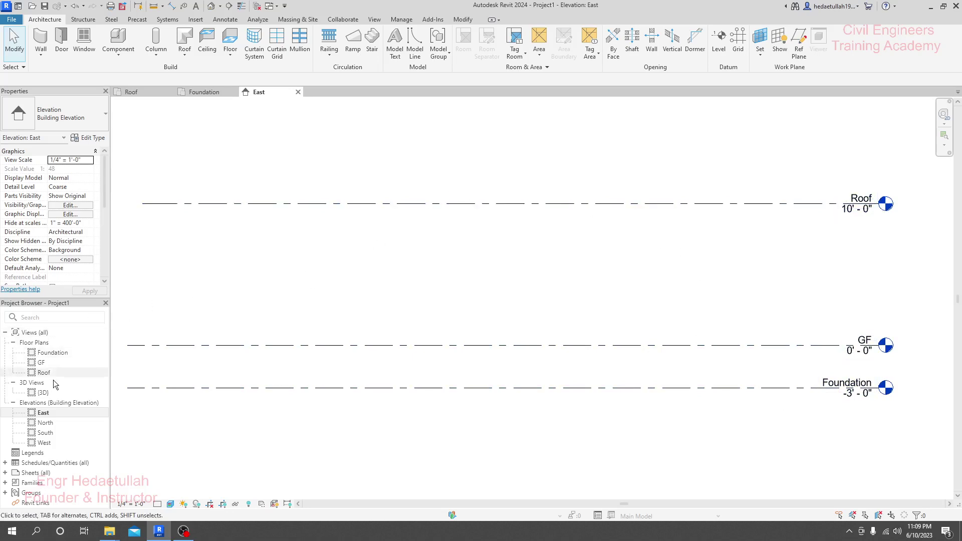
- Return to the Roof plan and close the Foundation and East view tabs
click(144, 94)
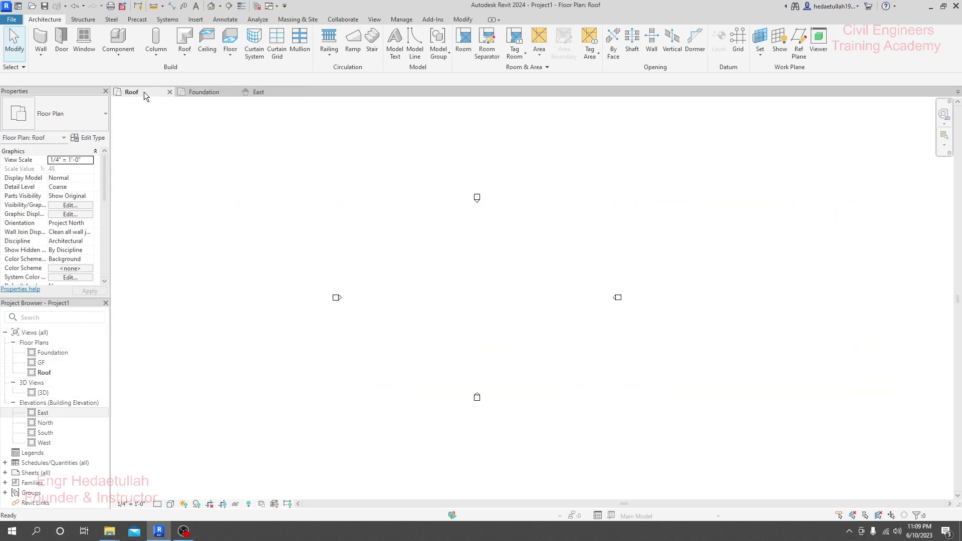
click(234, 92)
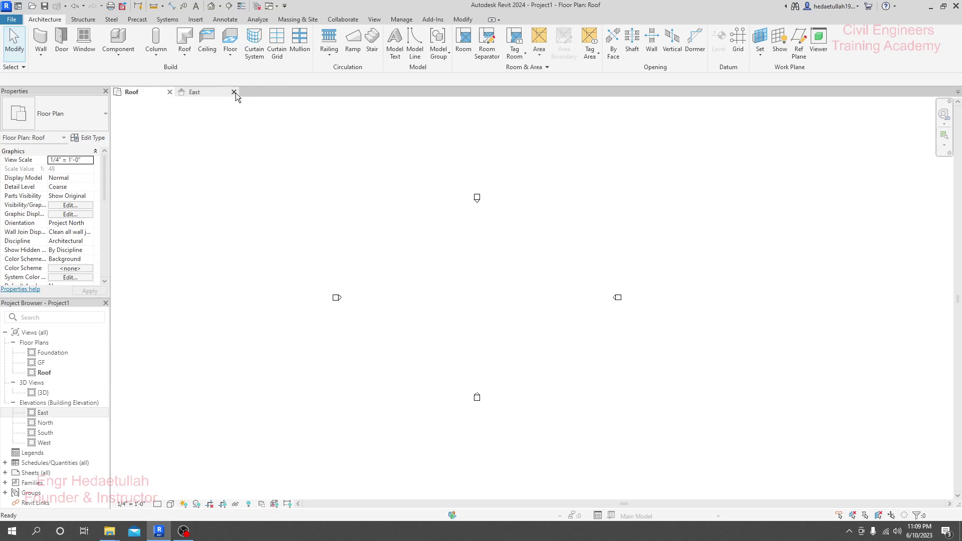
click(234, 92)
scroll(464, 255, up, 3)
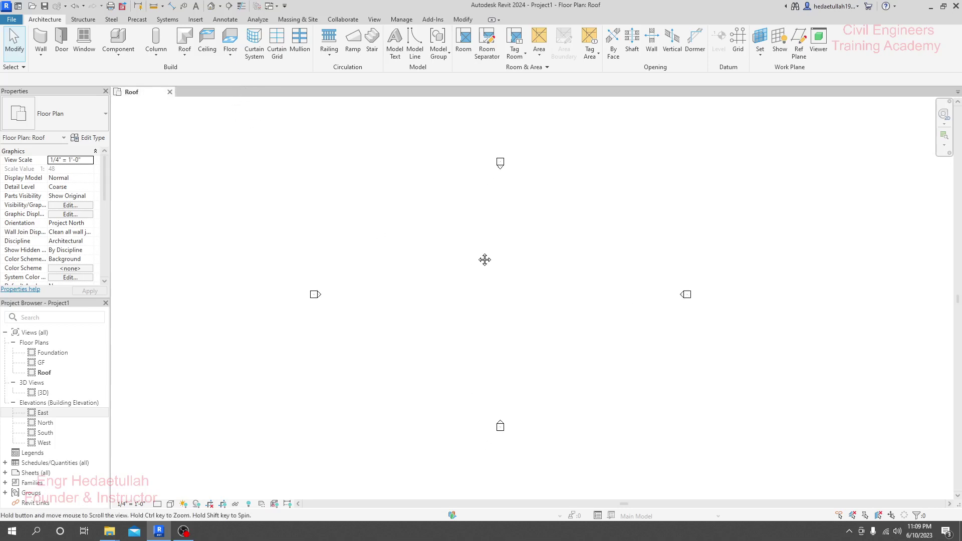
middle_drag(485, 260, 473, 251)
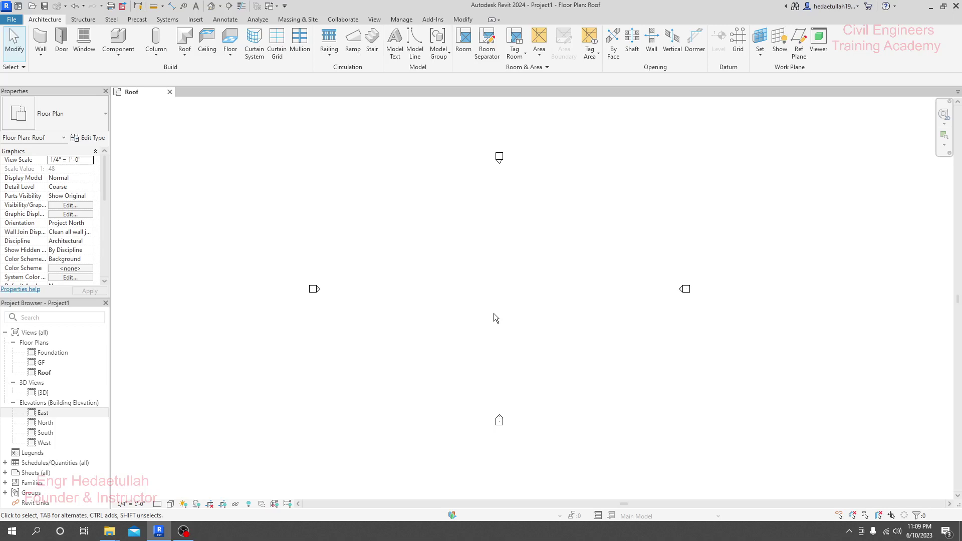
- Choose Wall: Architectural from the Architecture tab's Wall dropdown
click(42, 55)
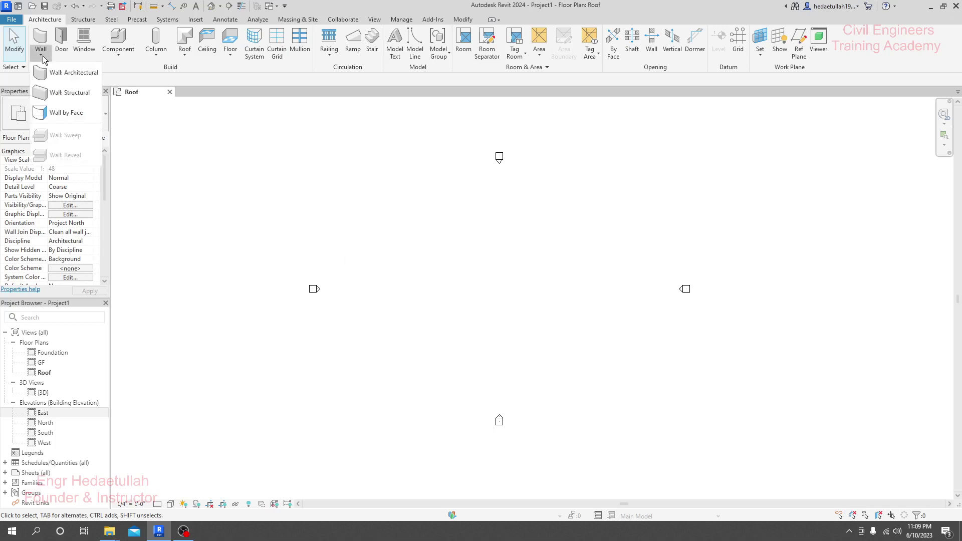
click(45, 21)
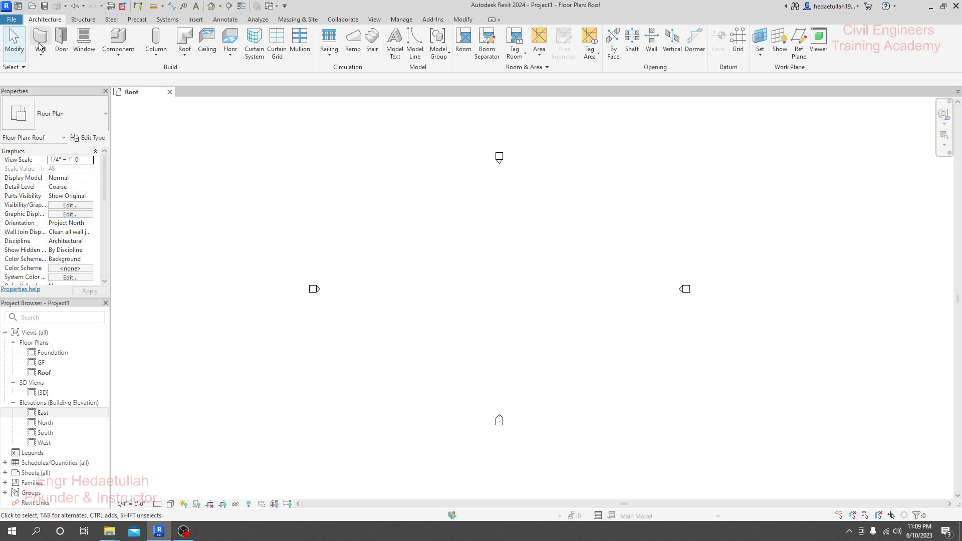
click(39, 60)
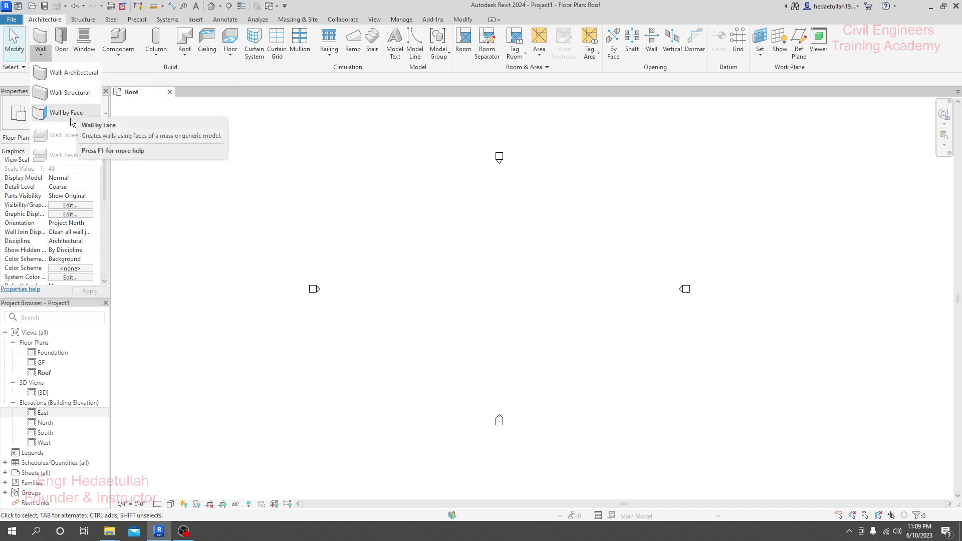
click(74, 74)
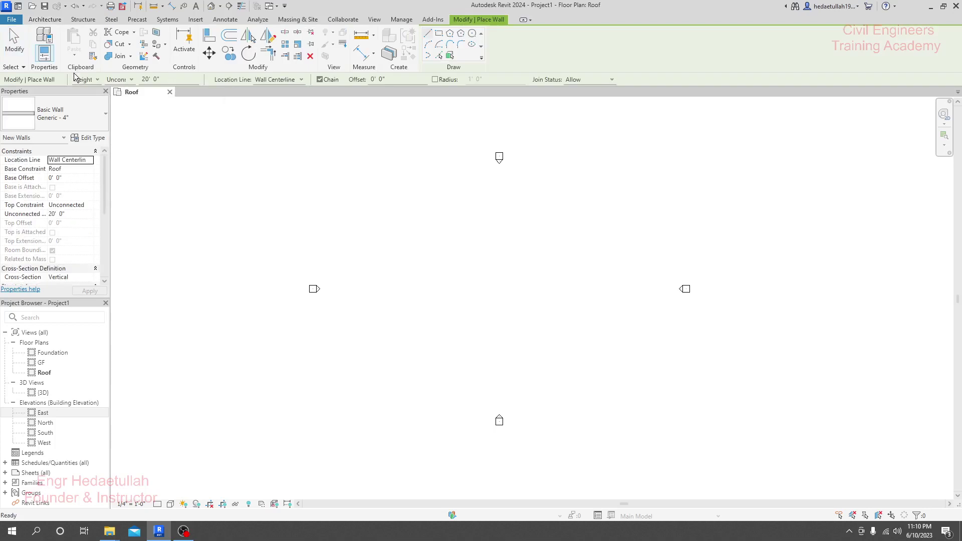
click(104, 114)
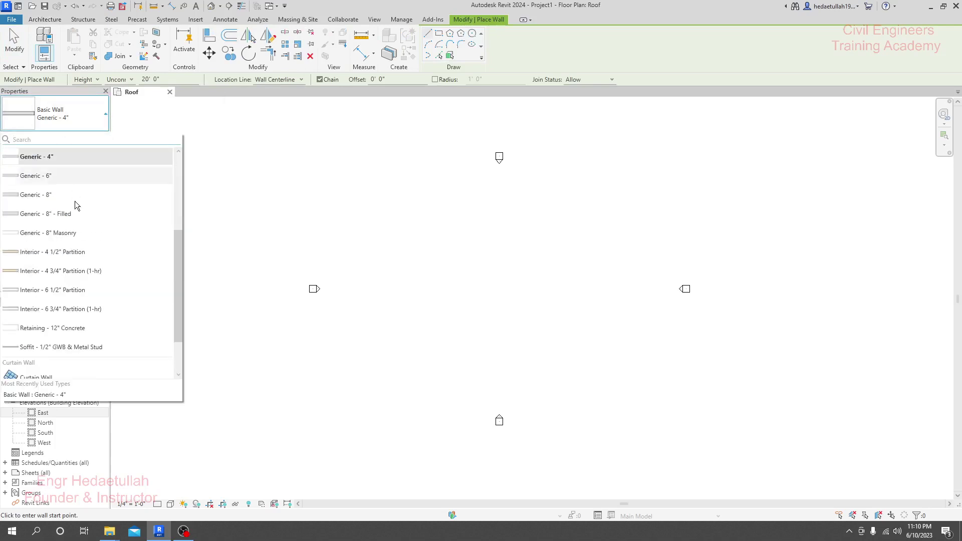
scroll(80, 218, down, 2)
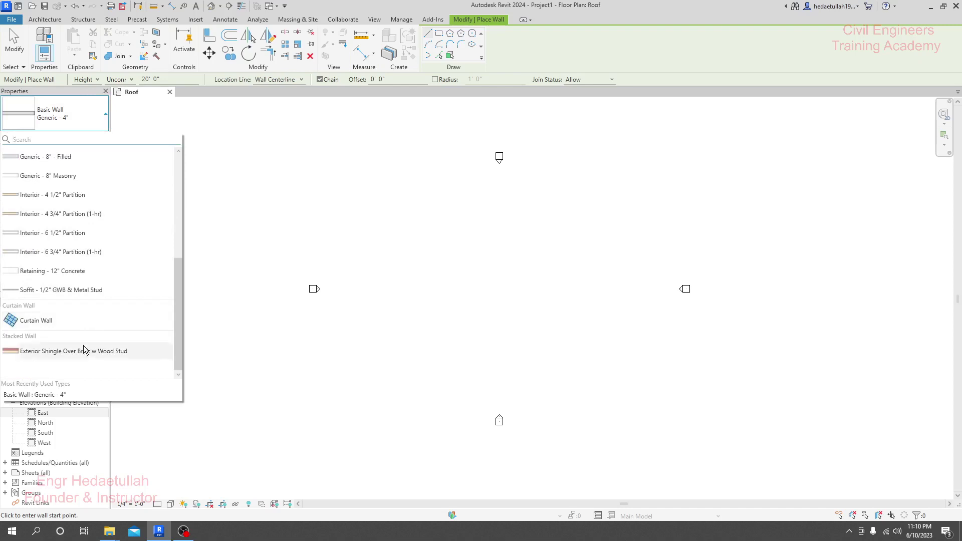
scroll(84, 350, up, 5)
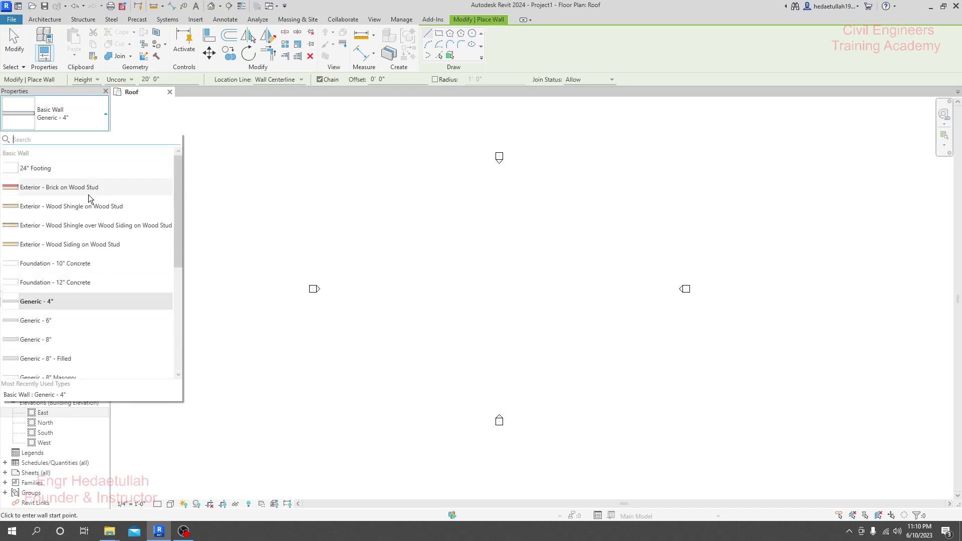
scroll(83, 285, down, 4)
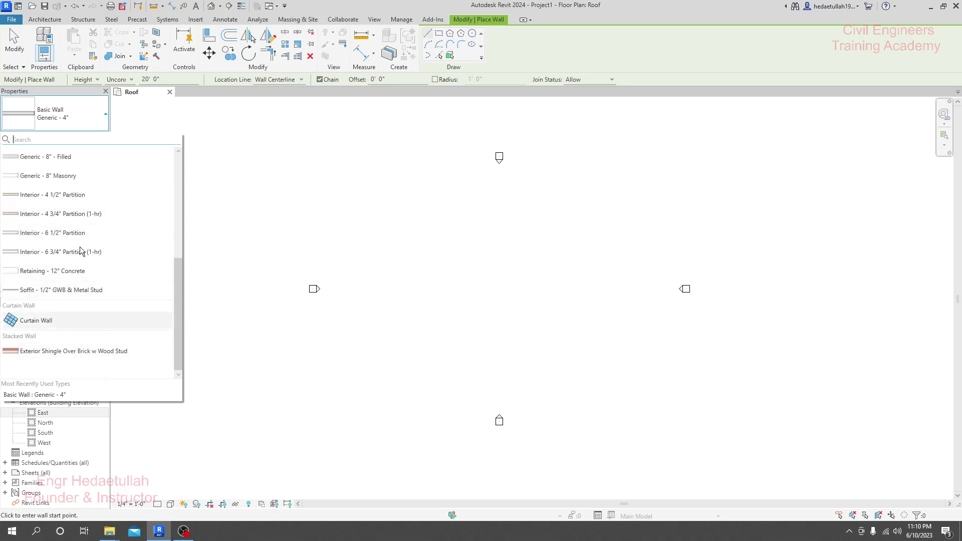
scroll(77, 279, up, 5)
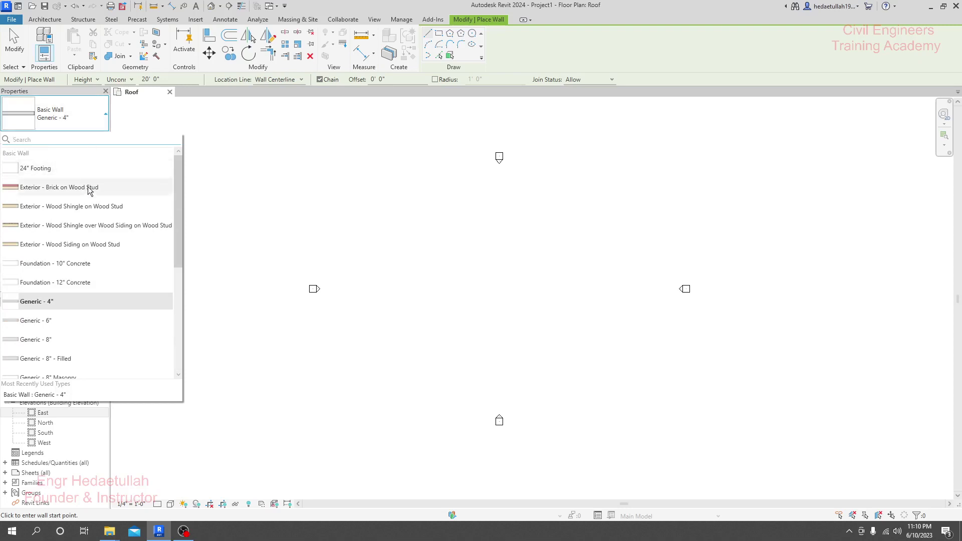
mouse_move(89, 193)
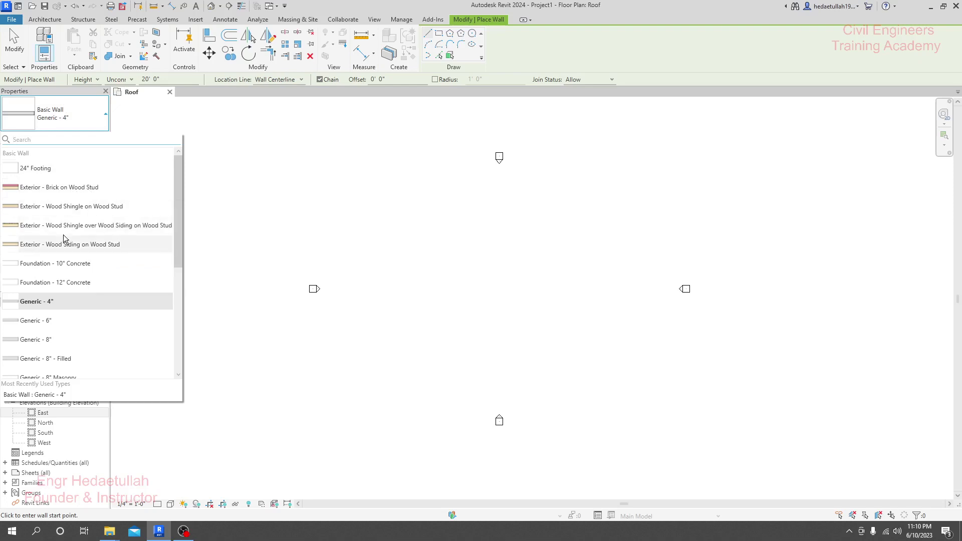
scroll(69, 269, down, 3)
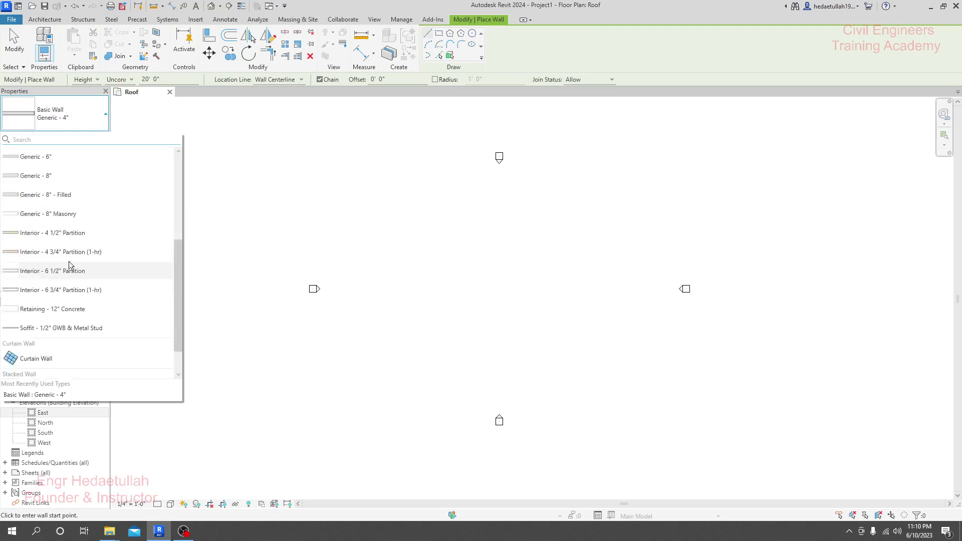
mouse_move(81, 238)
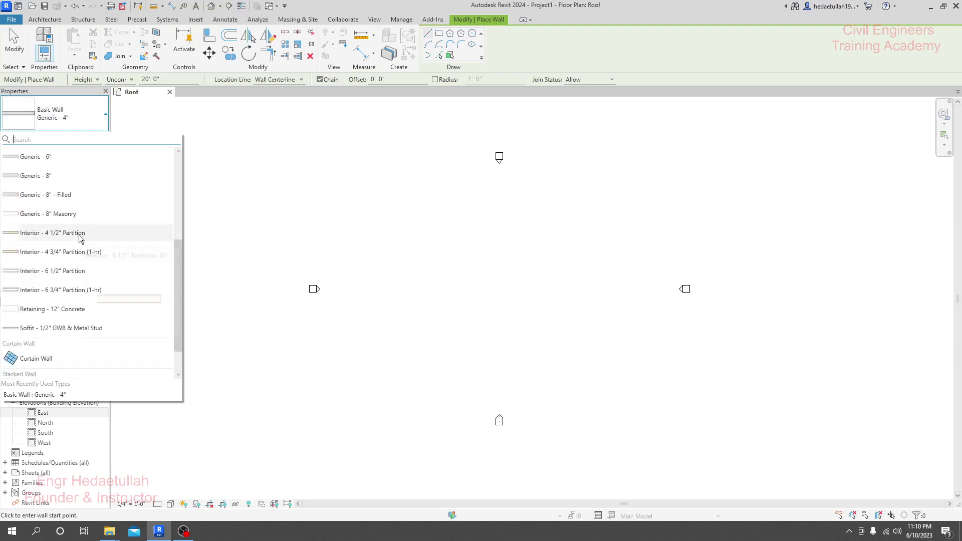
scroll(65, 200, up, 3)
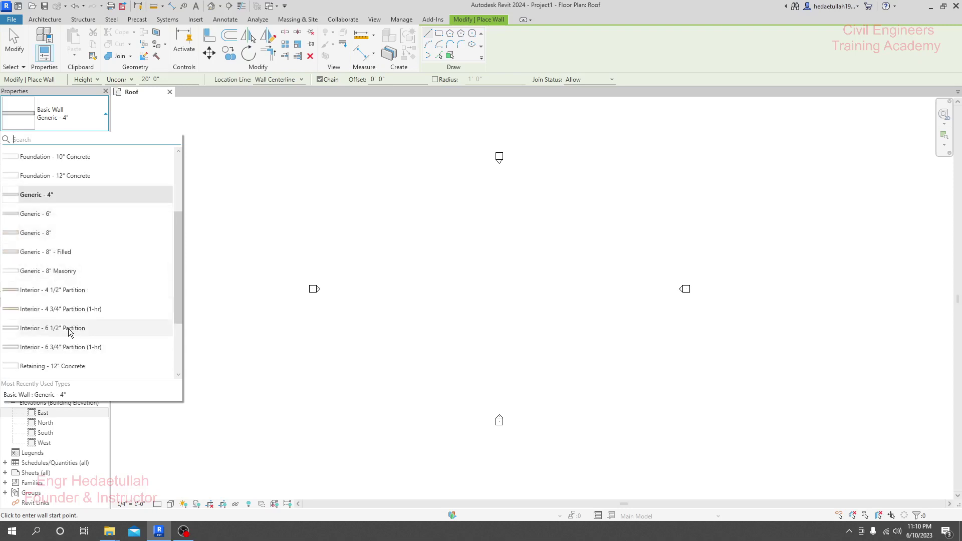
scroll(71, 320, down, 5)
scroll(73, 284, up, 10)
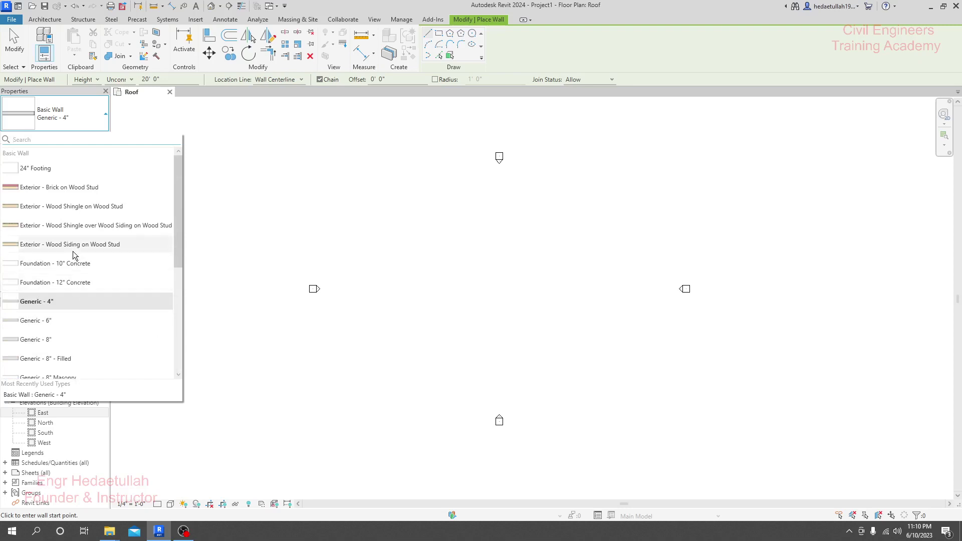
click(57, 306)
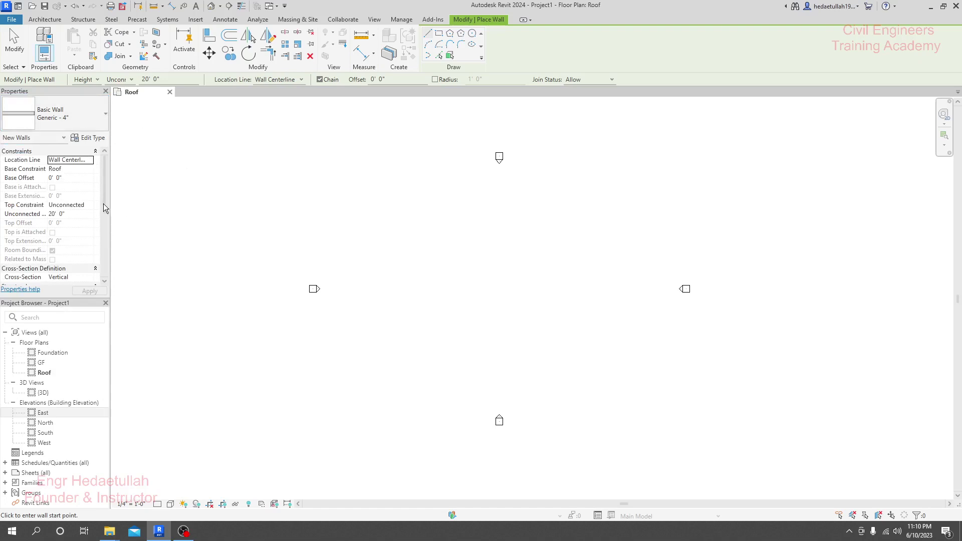
drag(103, 203, 107, 174)
- In the wall's type properties, compare the Curtain and Stacked wall families, keeping Basic Wall
click(95, 138)
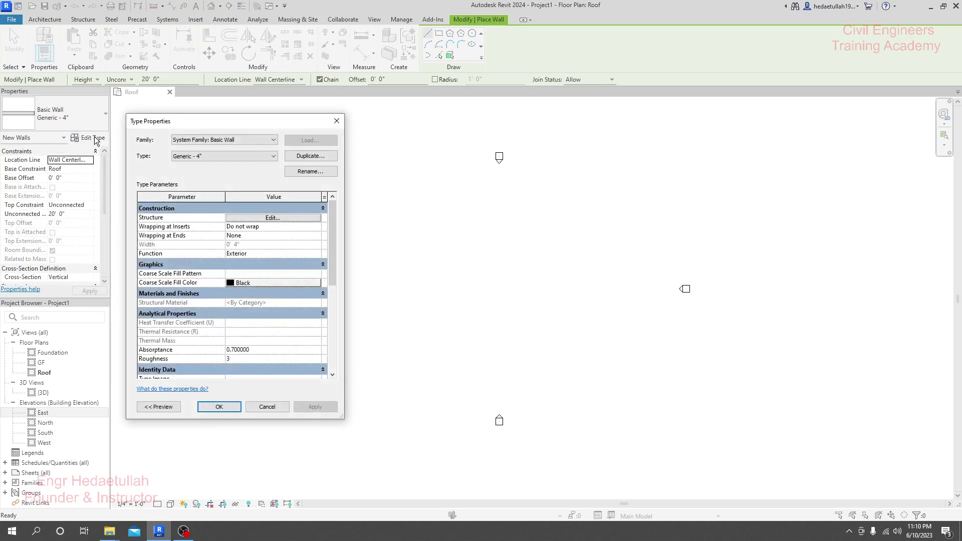
drag(204, 119, 299, 118)
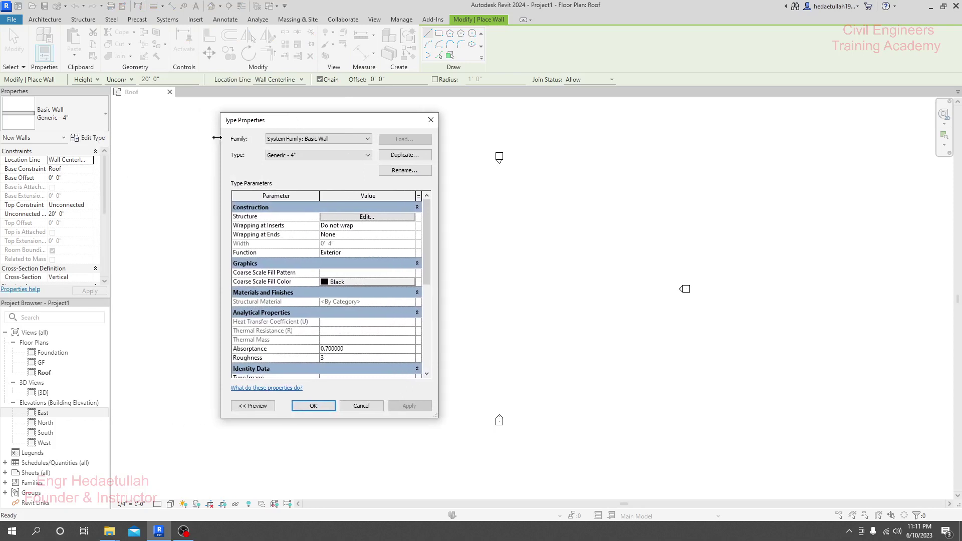
click(303, 139)
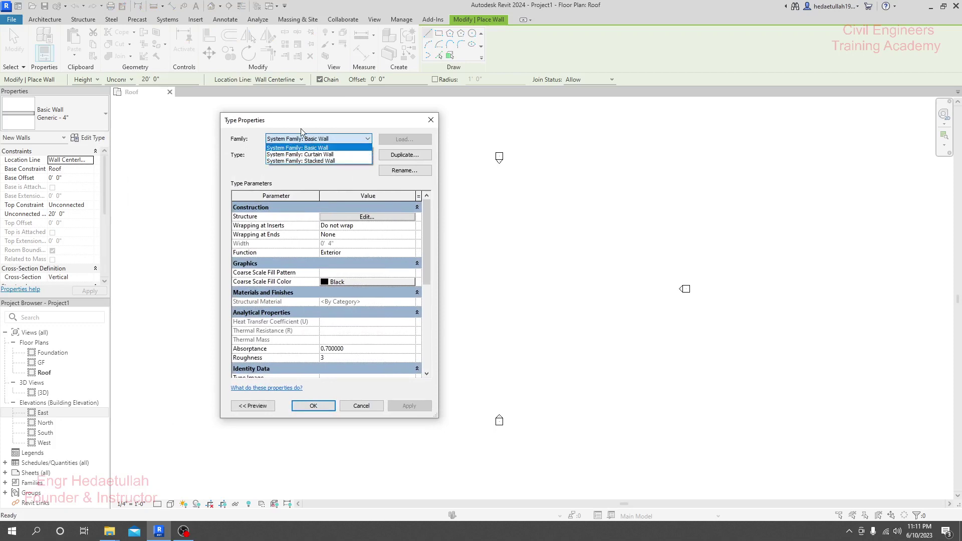
click(325, 139)
click(326, 140)
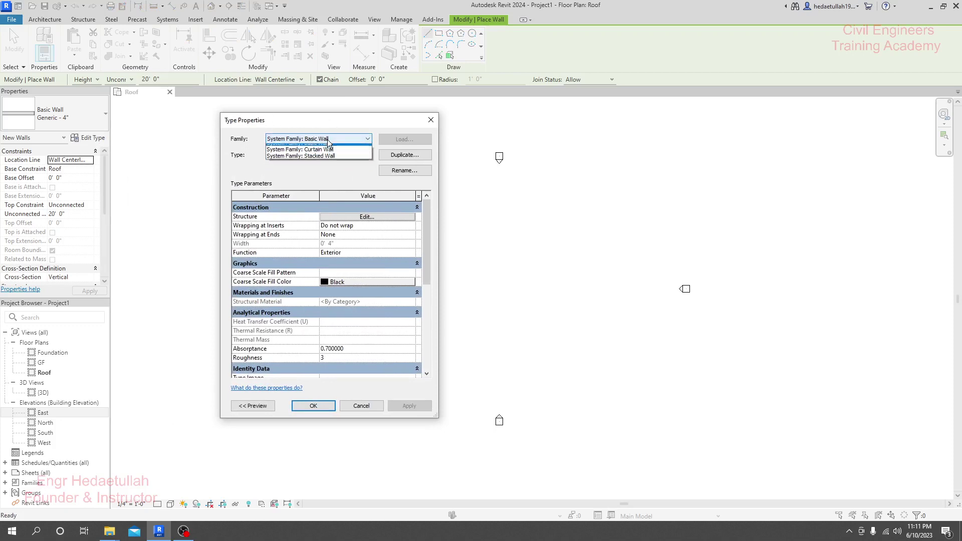
click(317, 153)
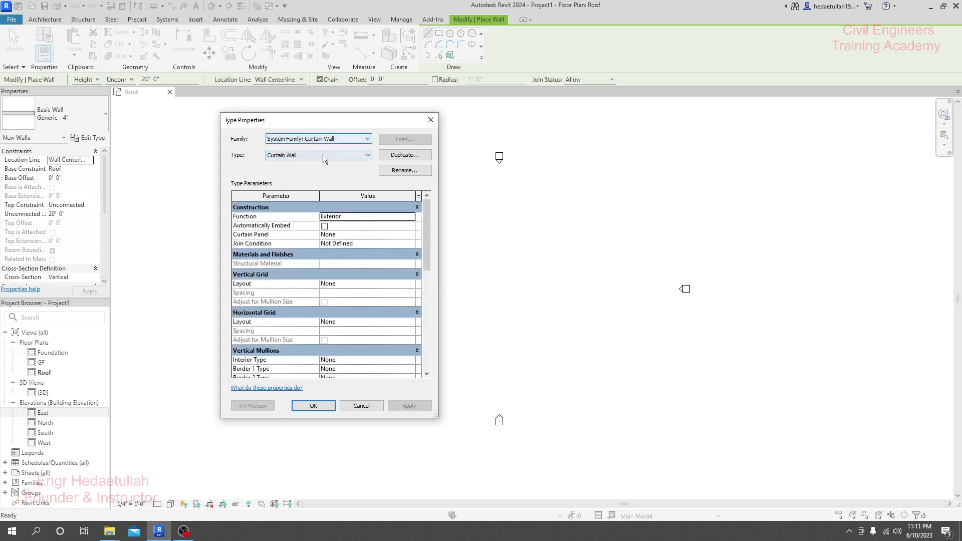
click(323, 154)
click(322, 155)
click(326, 140)
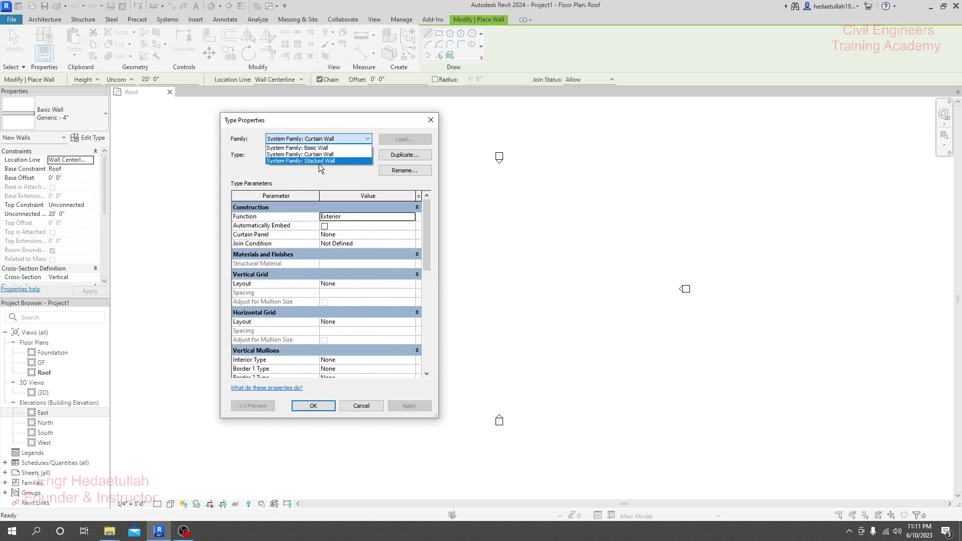
click(320, 161)
click(324, 140)
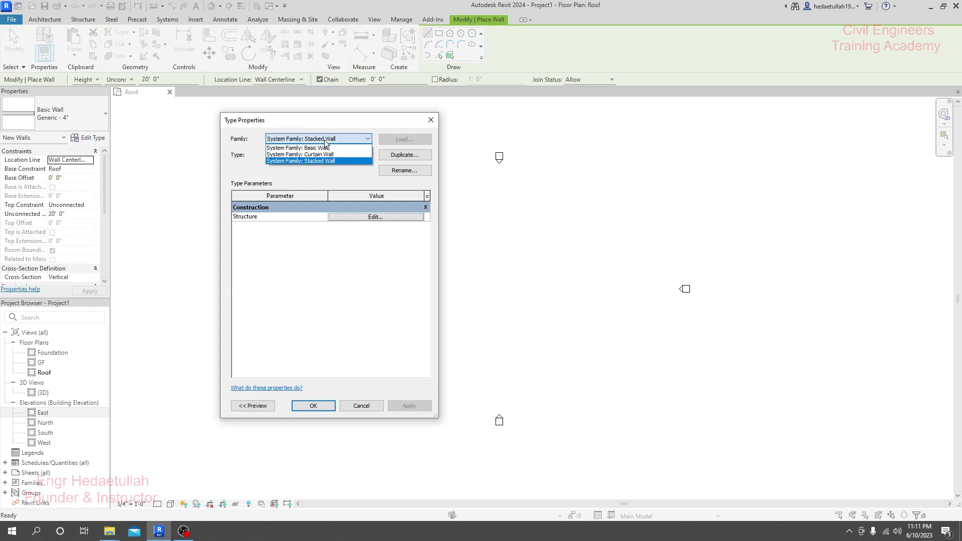
click(321, 148)
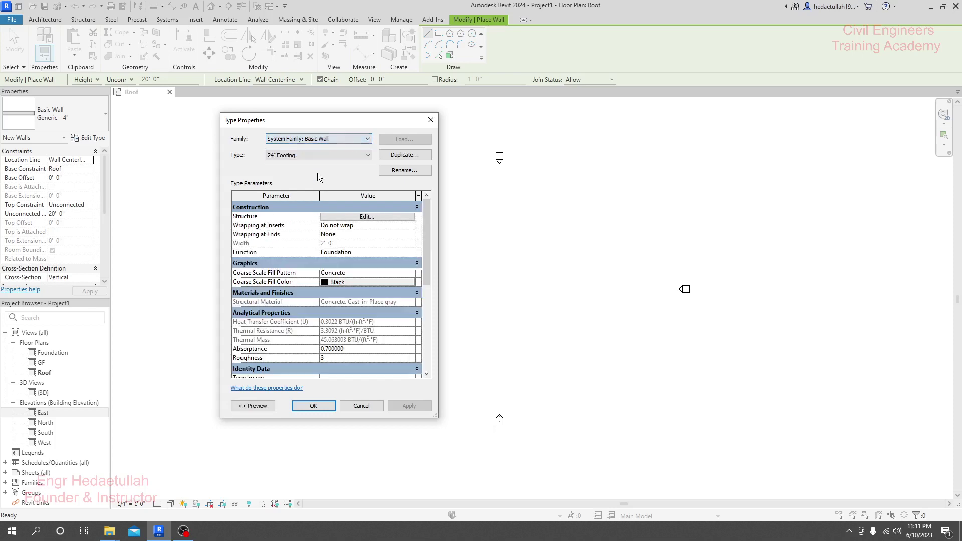
click(324, 139)
click(324, 148)
- Pick the Generic - 4" wall type and open its Structure assembly for editing
click(324, 156)
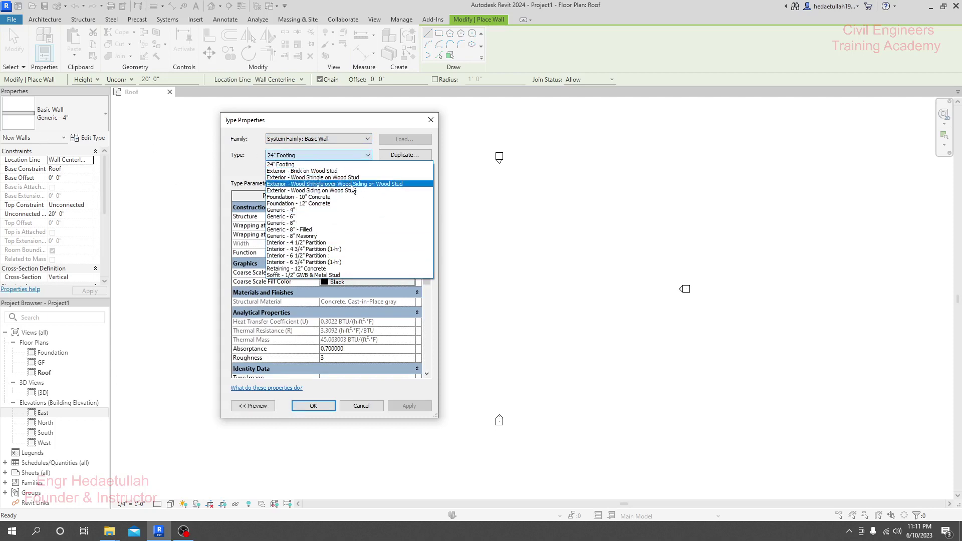
click(303, 211)
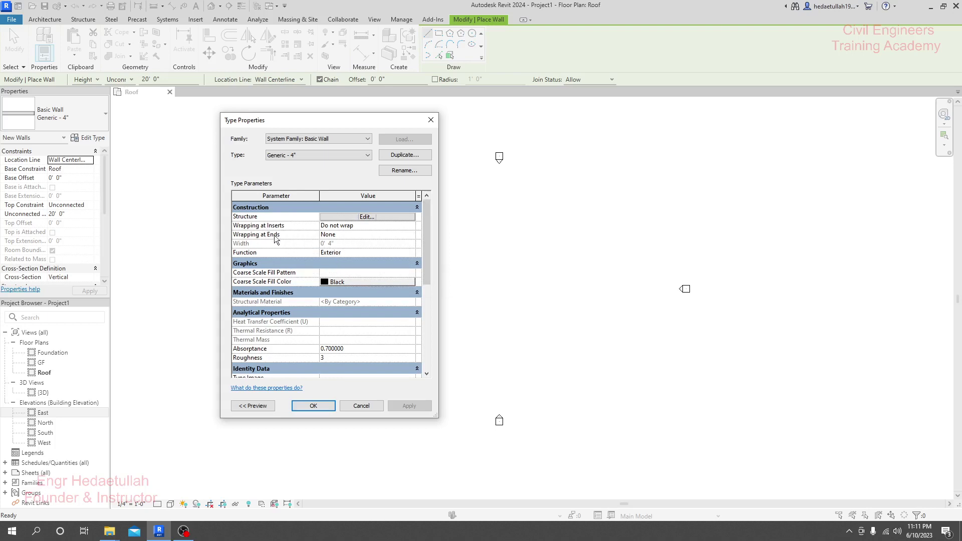
drag(428, 240, 424, 273)
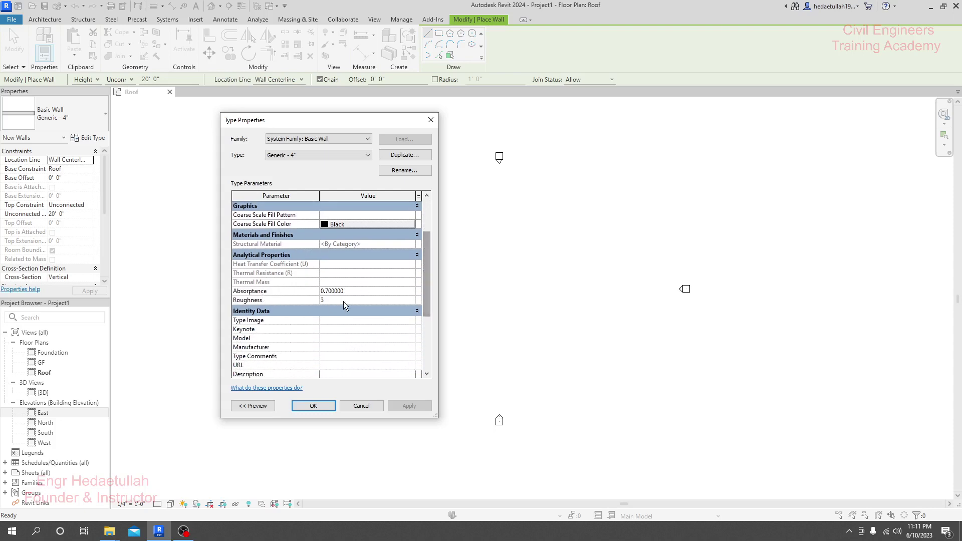
scroll(338, 298, down, 4)
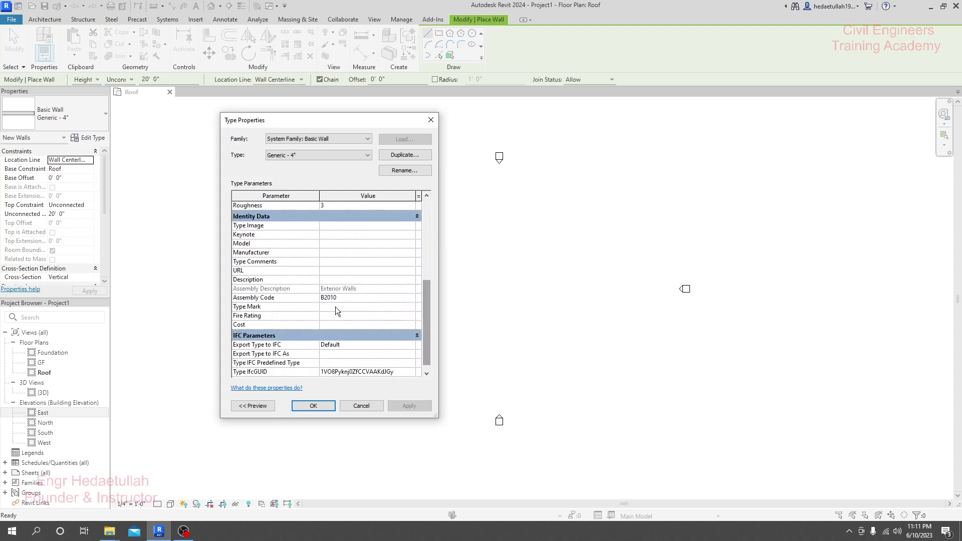
scroll(343, 319, up, 6)
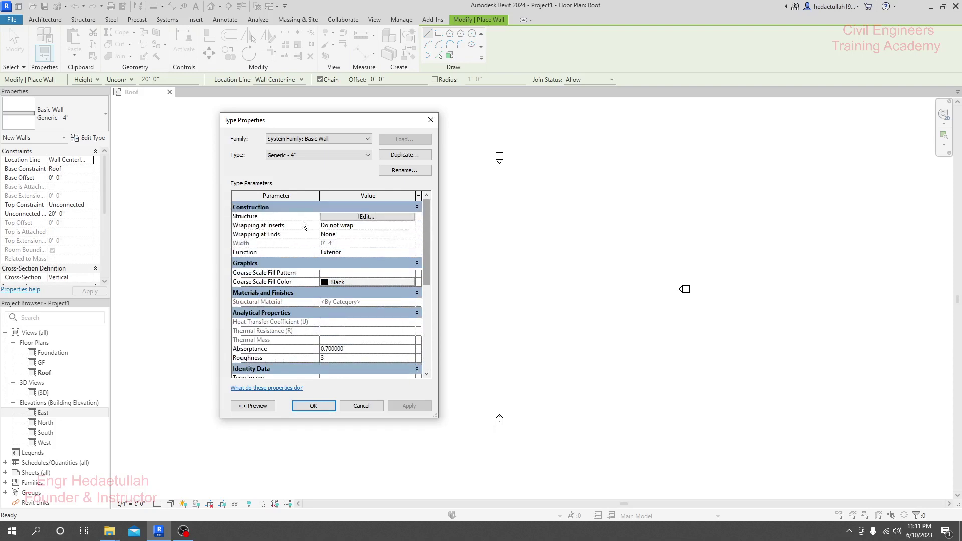
click(369, 218)
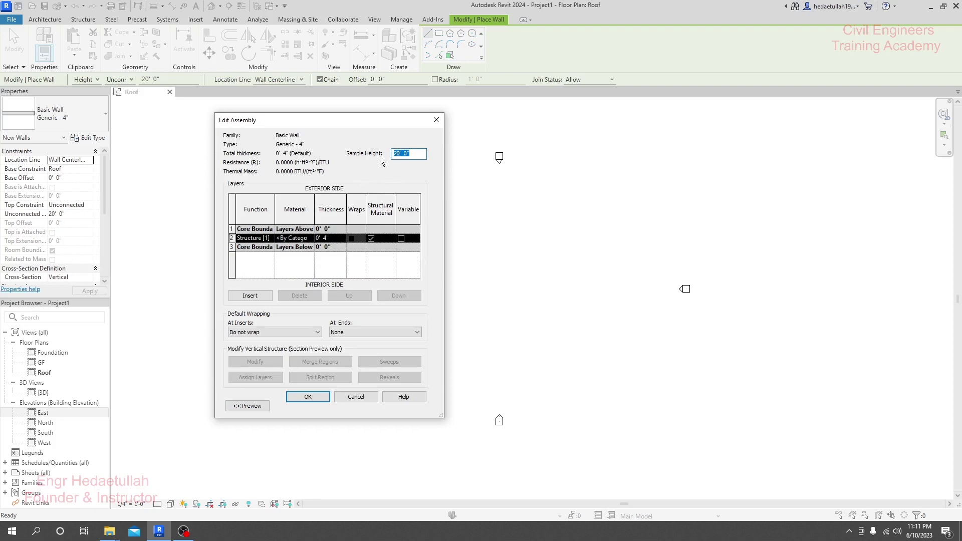
- Set the Structure layer thickness to 0' 6" and widen the Material column
click(412, 153)
click(400, 153)
click(326, 239)
double_click(325, 238)
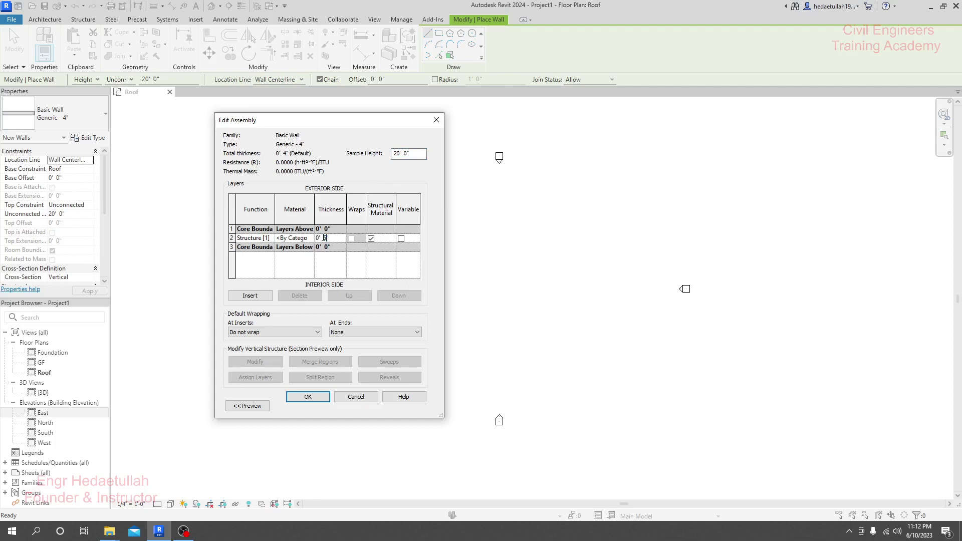
key(BackSpace)
text(6")
click(301, 238)
drag(314, 205, 328, 205)
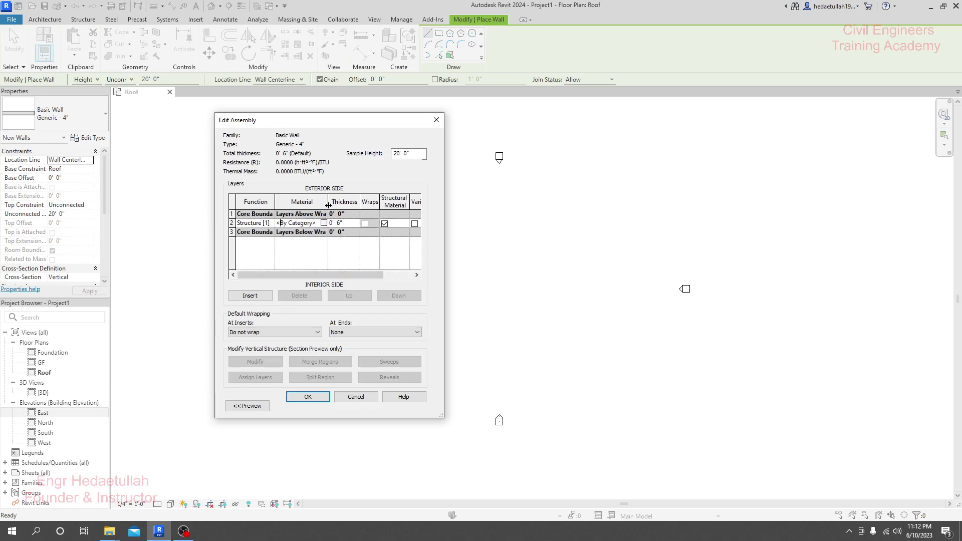
click(322, 222)
- Open the Material Browser for the Structure layer and scroll through the materials
click(323, 224)
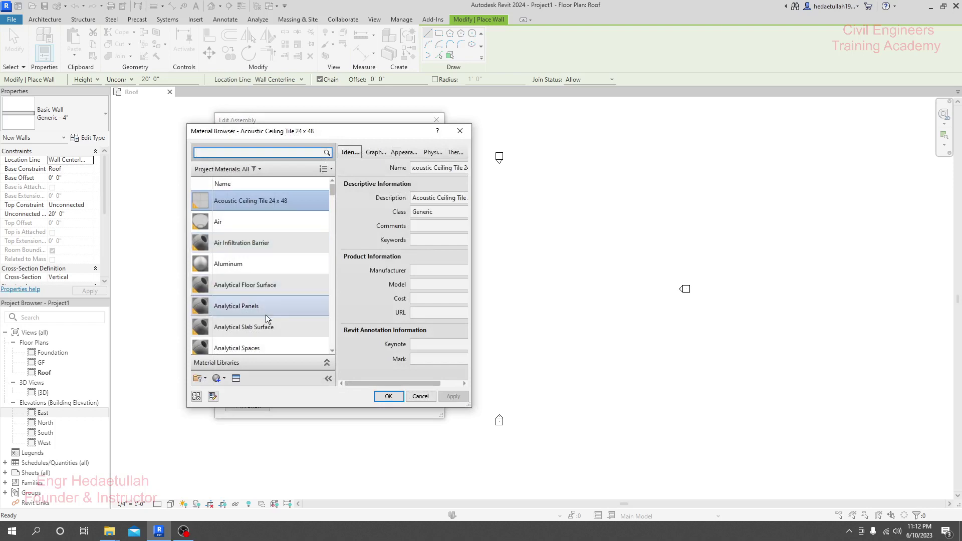
scroll(268, 280, down, 3)
scroll(270, 250, down, 6)
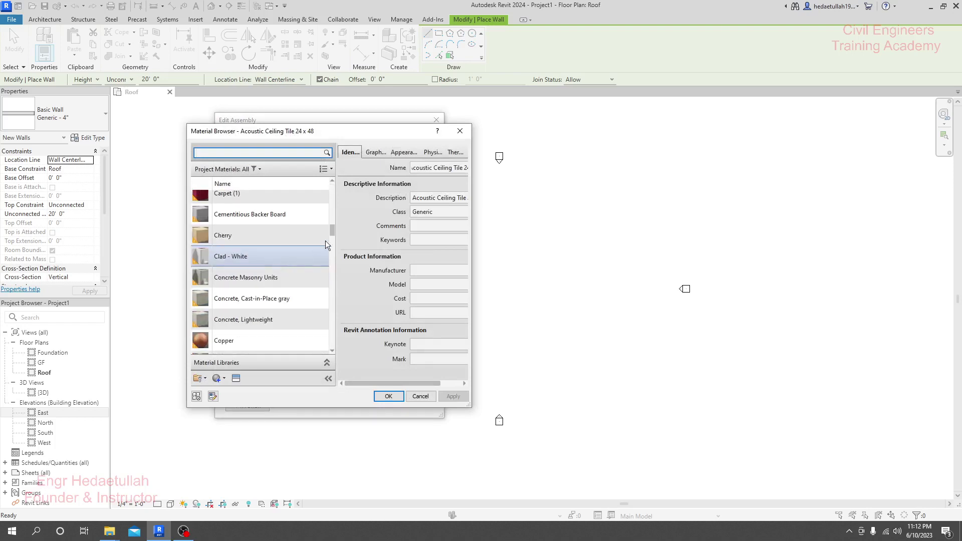
drag(333, 230, 365, 221)
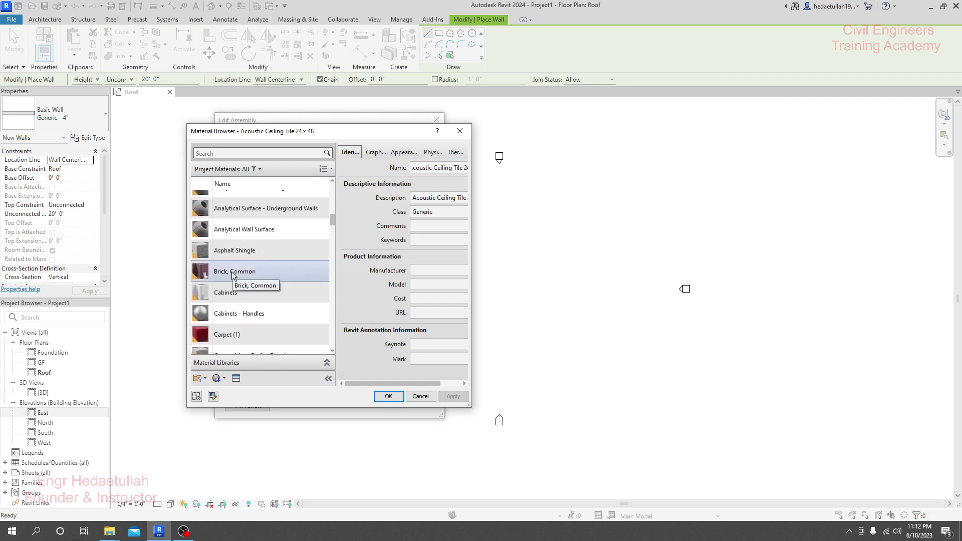
scroll(231, 271, up, 1)
- Search the materials for brick and select Brick, Common
click(219, 153)
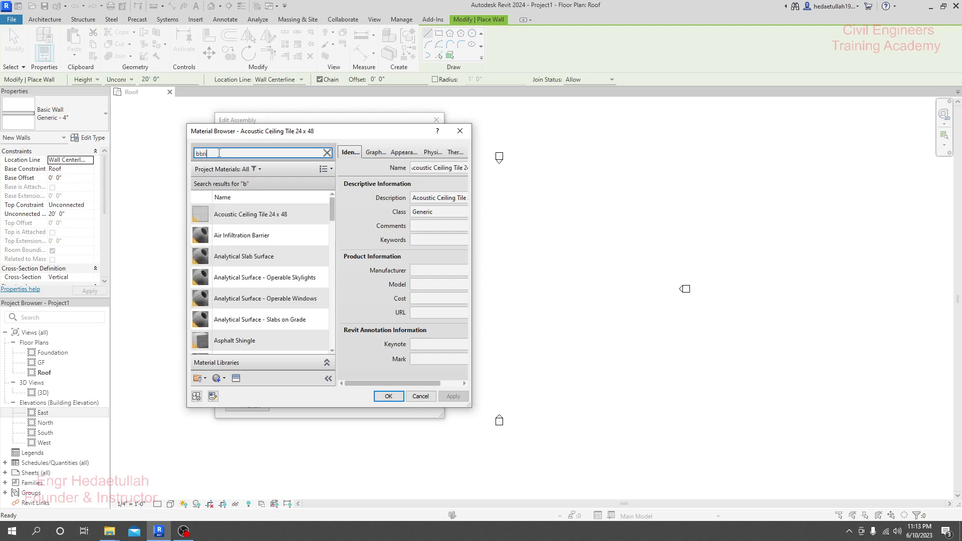
key(BackSpace)
key(BackSpace)
key(BackSpace)
key(BackSpace)
text(b)
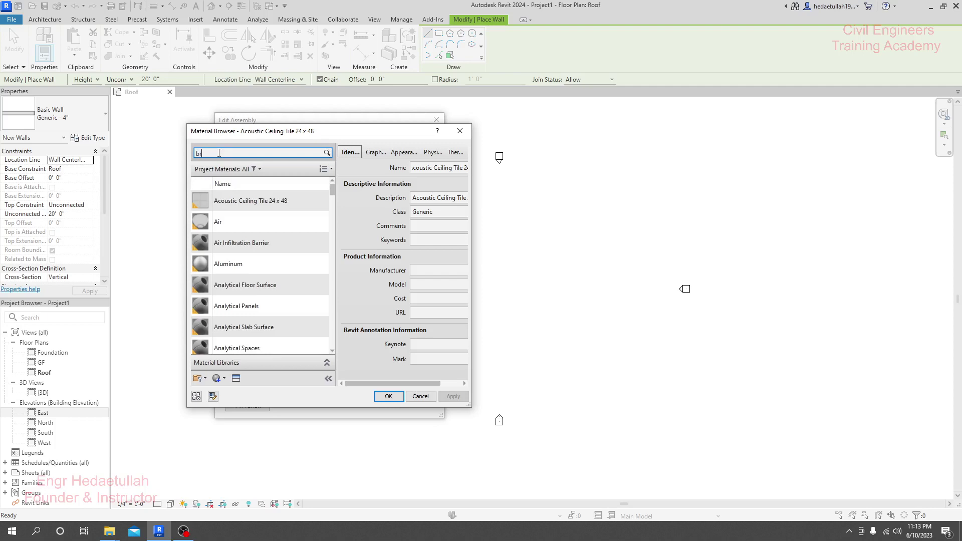
key(BackSpace)
key(BackSpace)
text(c)
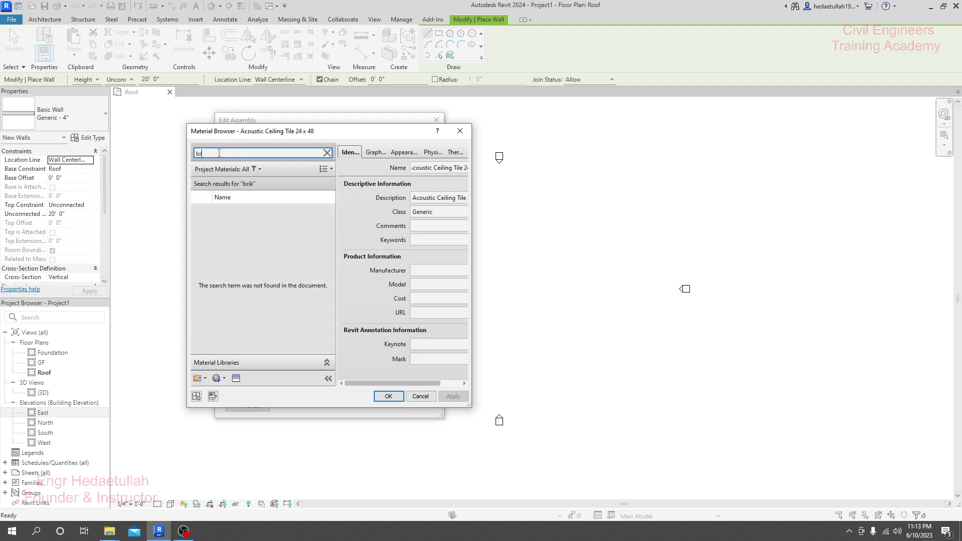
text(ick)
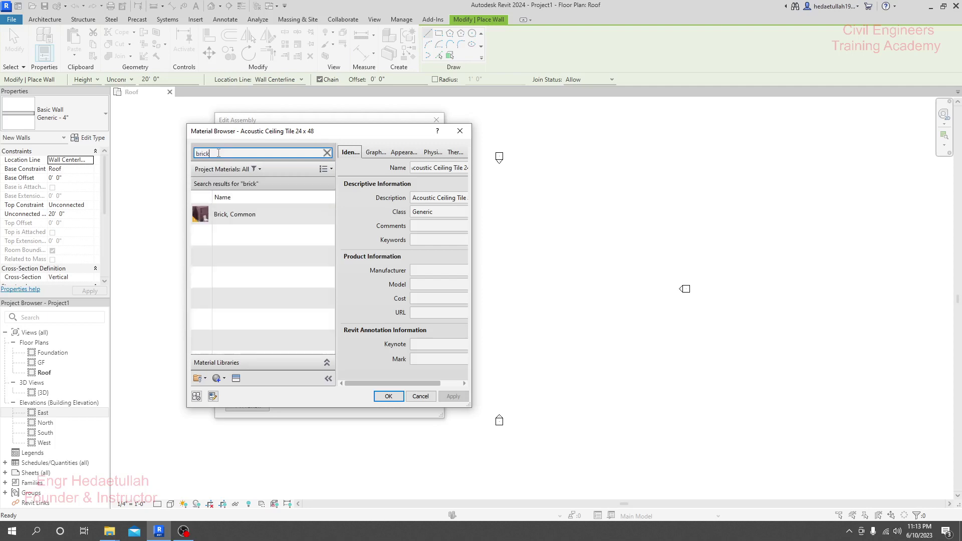
click(249, 219)
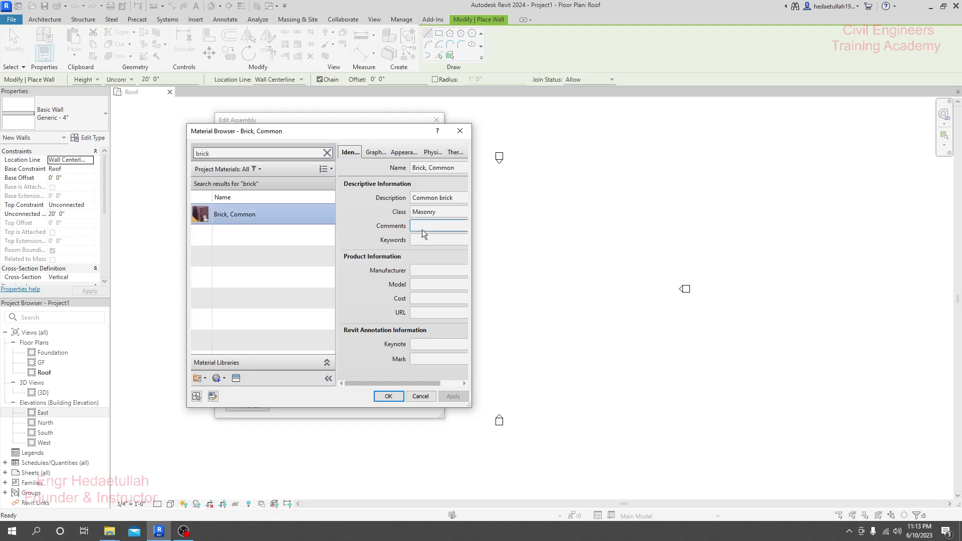
double_click(449, 212)
click(449, 212)
- Check Brick, Common's shading colour on the Graphics tab, leaving it unchanged
click(372, 152)
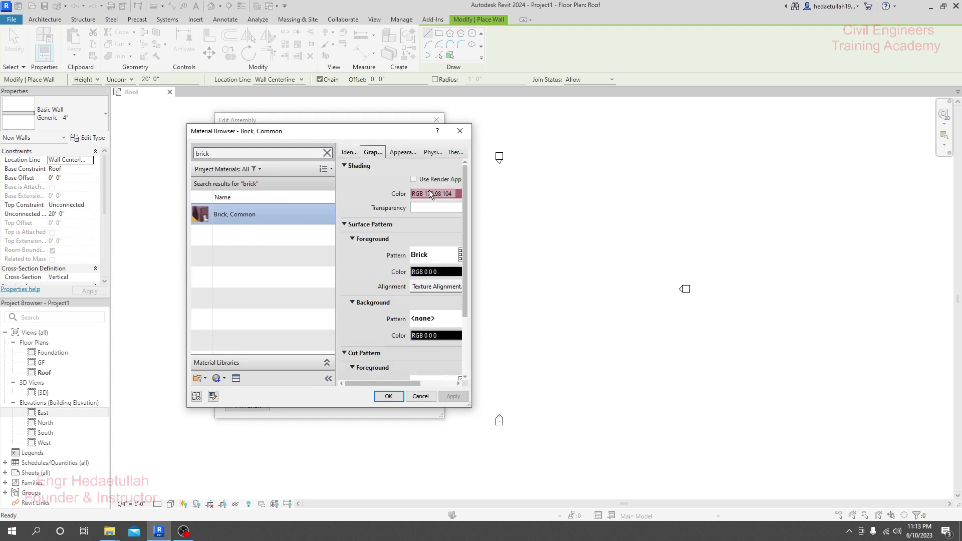
click(457, 194)
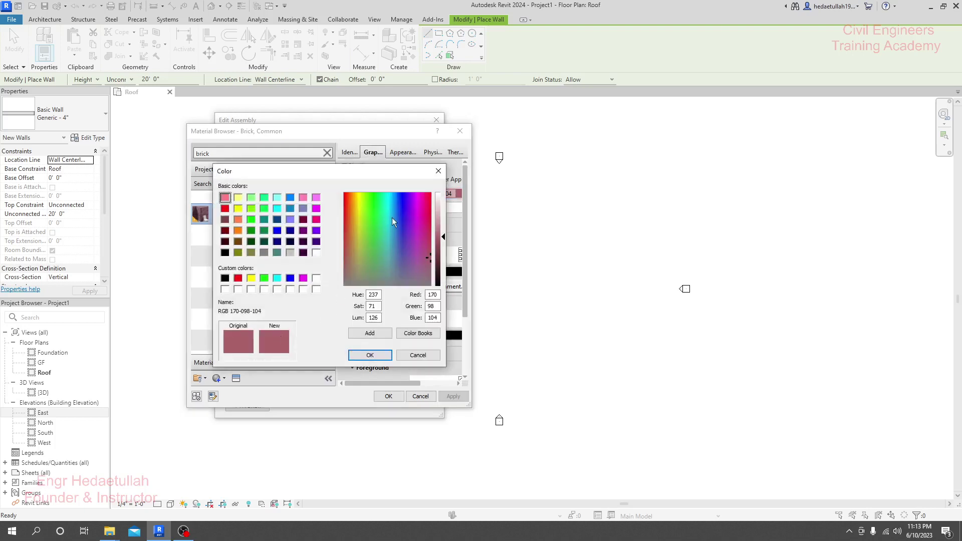
click(423, 359)
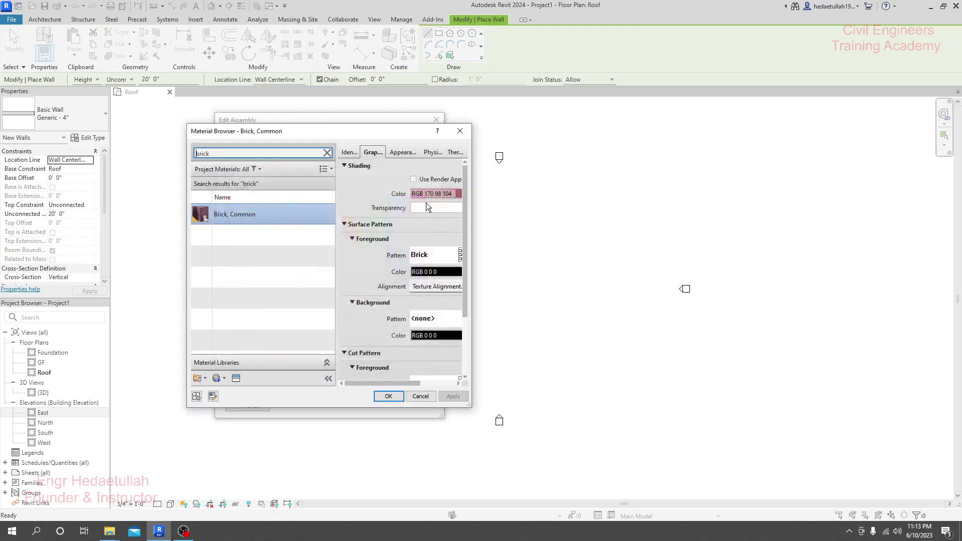
click(403, 155)
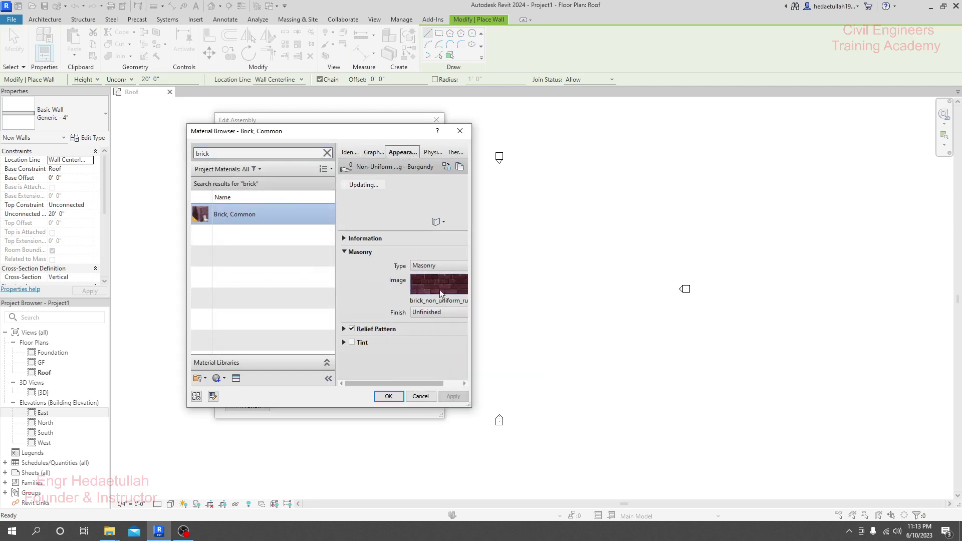
- Inspect the preview scene options and Masonry appearance type, keeping both unchanged
mouse_move(440, 290)
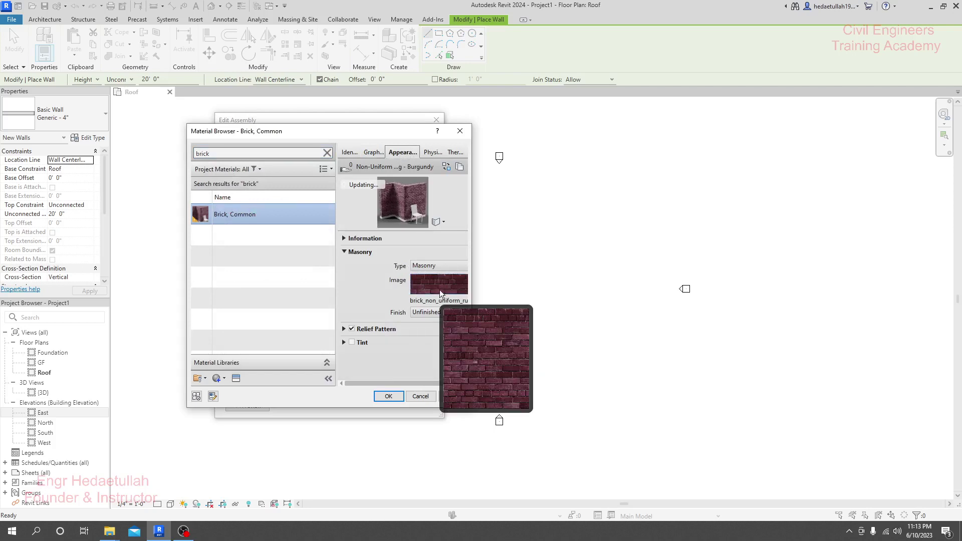
click(444, 222)
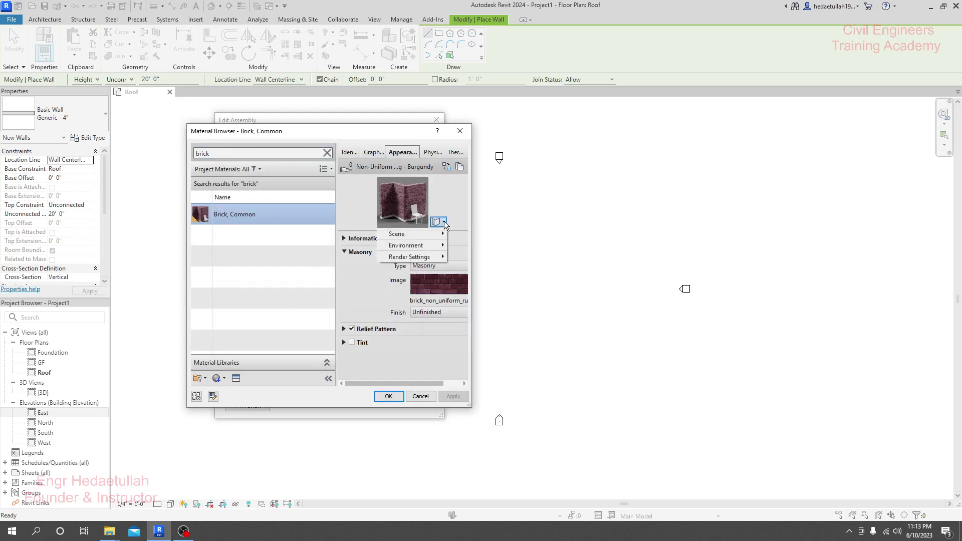
mouse_move(435, 237)
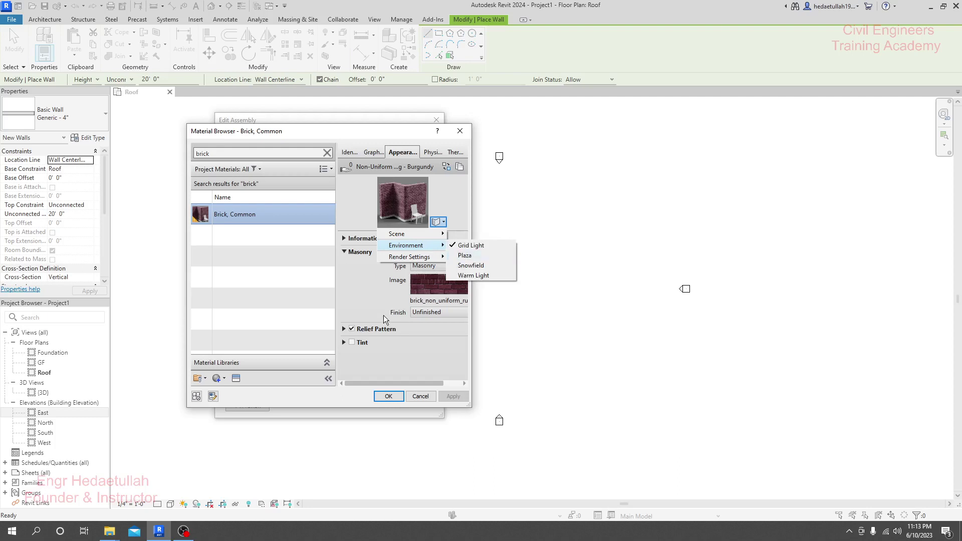
click(371, 302)
click(432, 267)
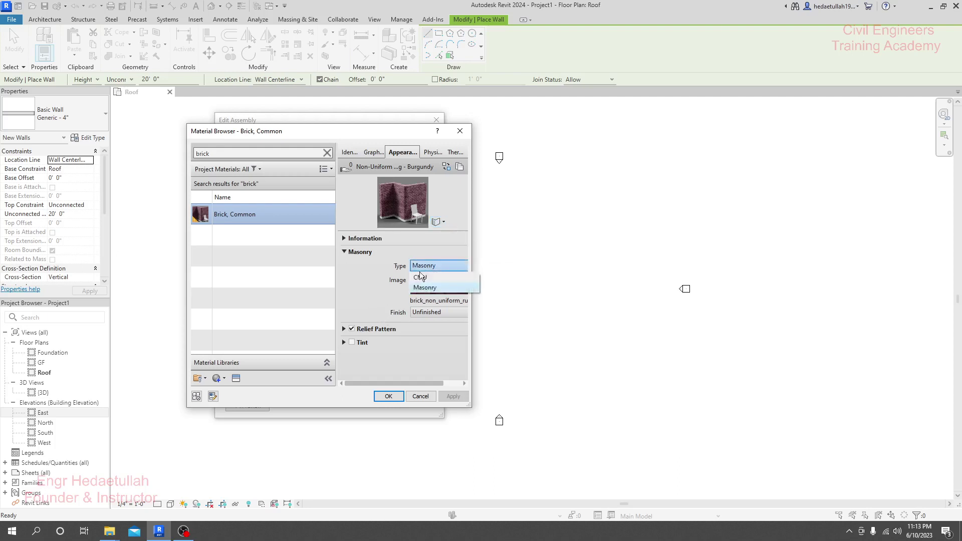
click(343, 273)
click(344, 239)
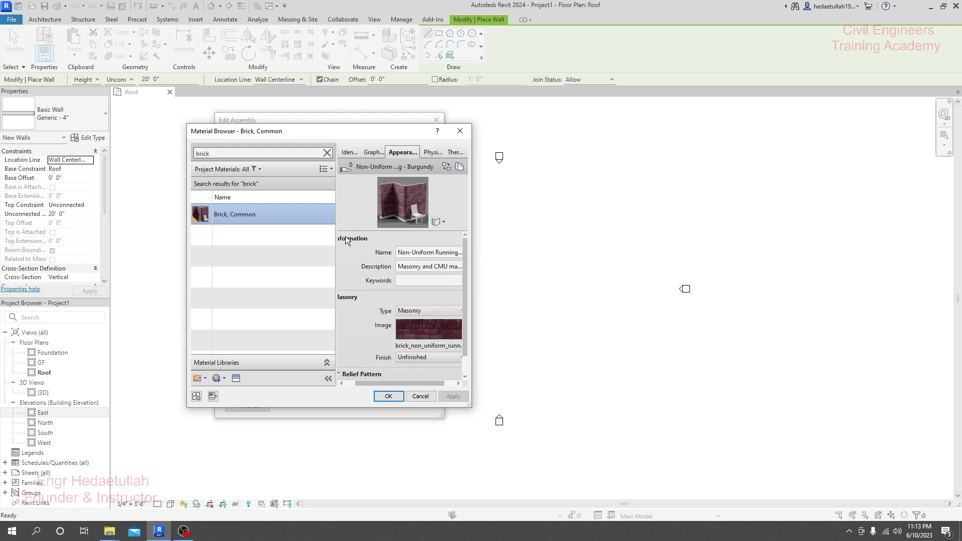
click(343, 239)
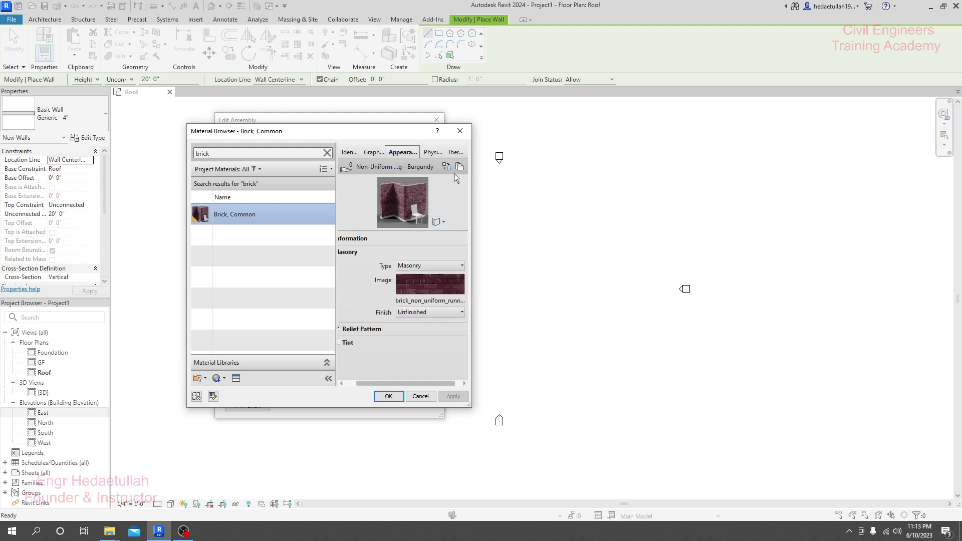
- Preview the brick material on a Sphere, then on Walls
click(436, 221)
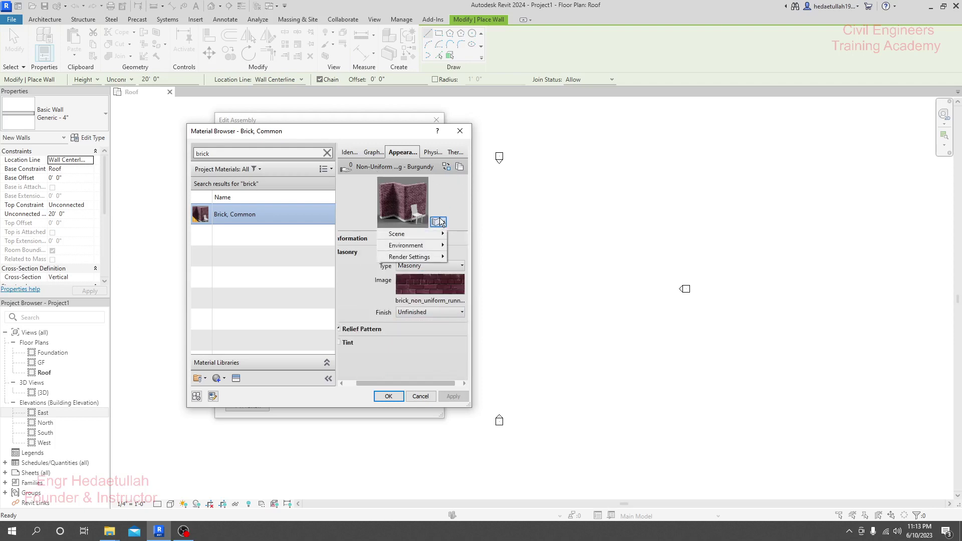
mouse_move(434, 236)
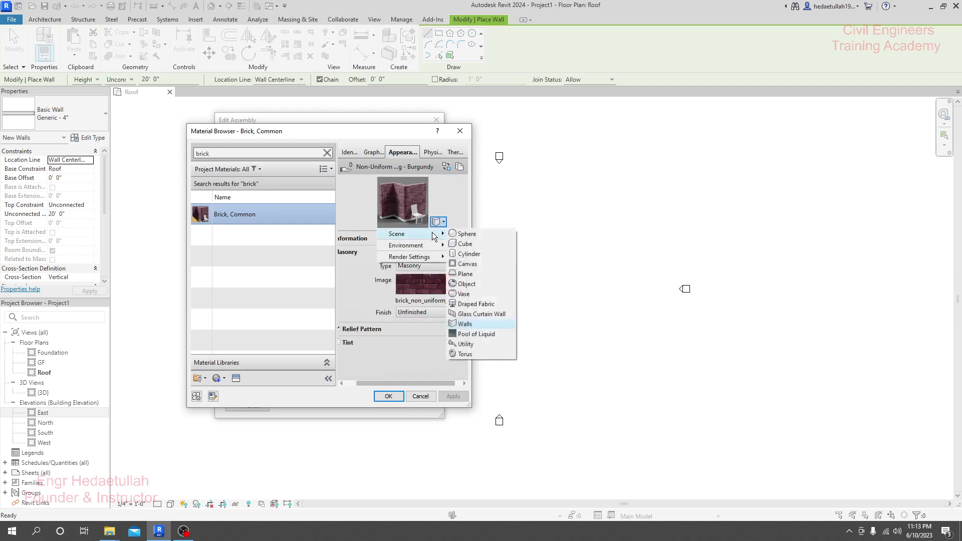
click(471, 236)
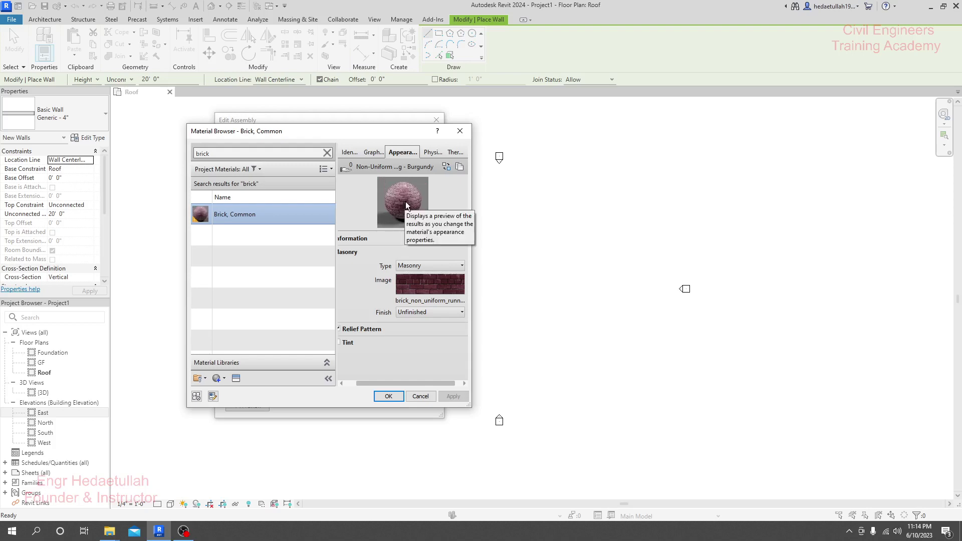
click(443, 224)
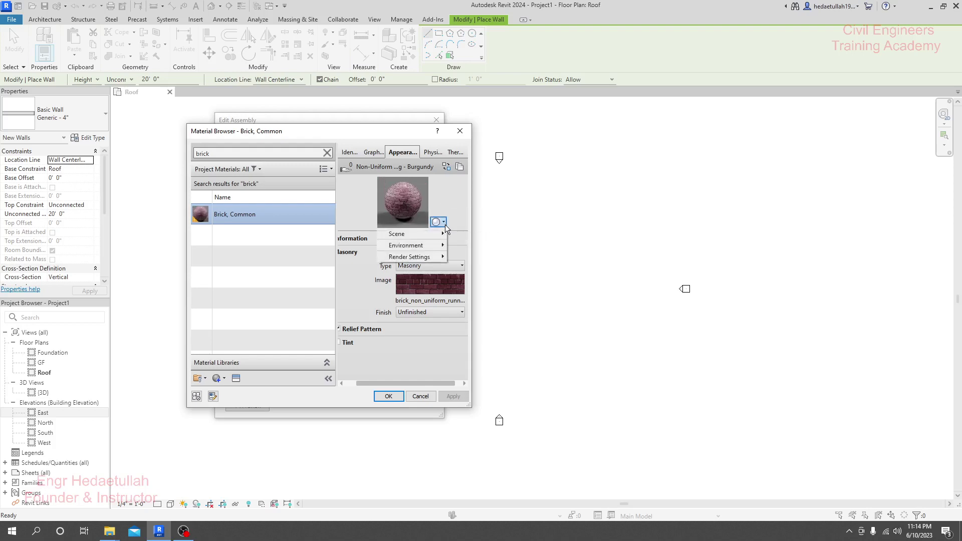
mouse_move(437, 235)
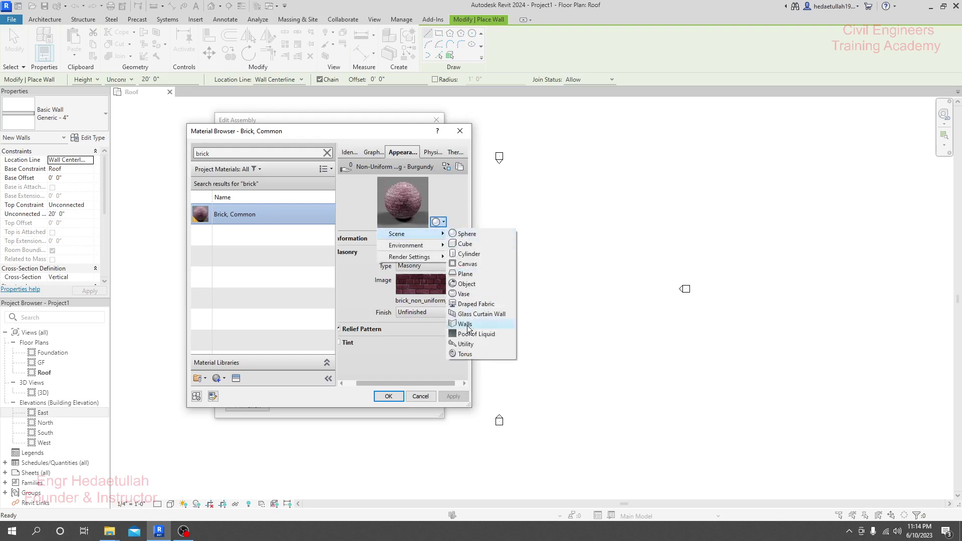
click(465, 324)
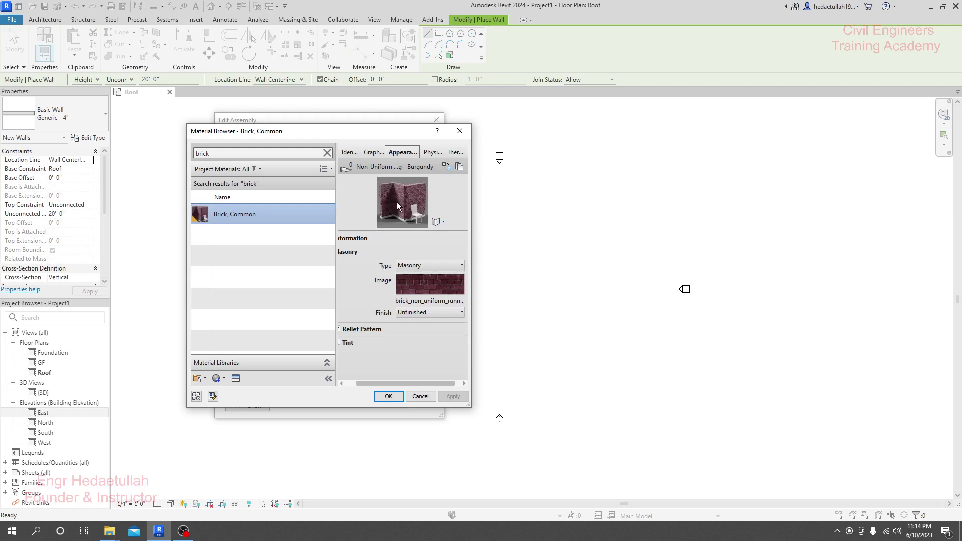
- Try Glossy and Matte finishes, settle on Unfinished, and apply with the 0.15 relief pattern
click(420, 313)
click(414, 325)
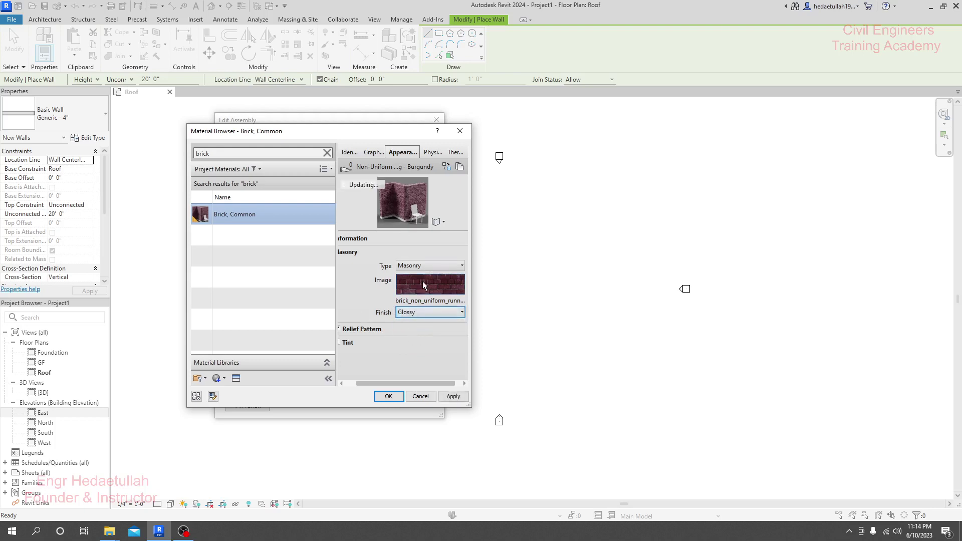
click(424, 311)
click(419, 334)
click(424, 312)
click(419, 346)
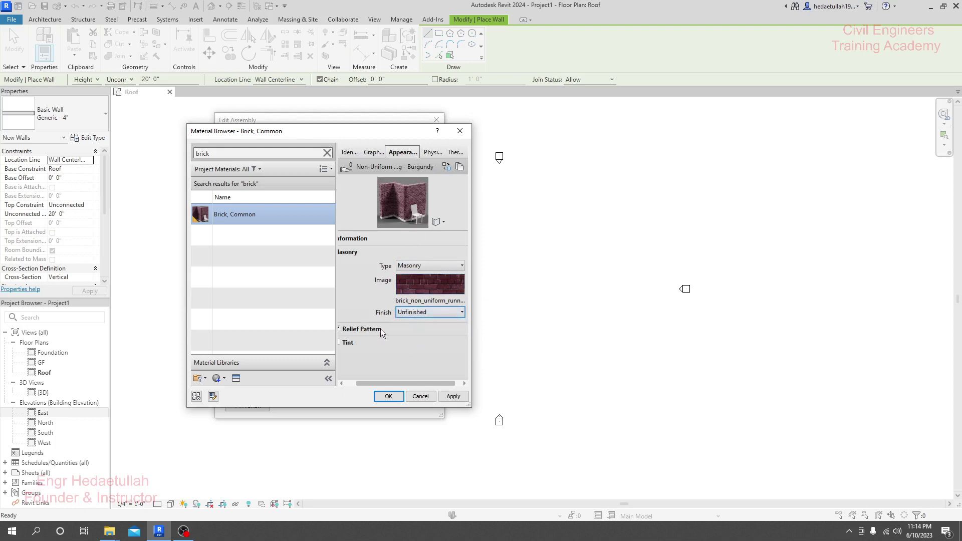
click(348, 328)
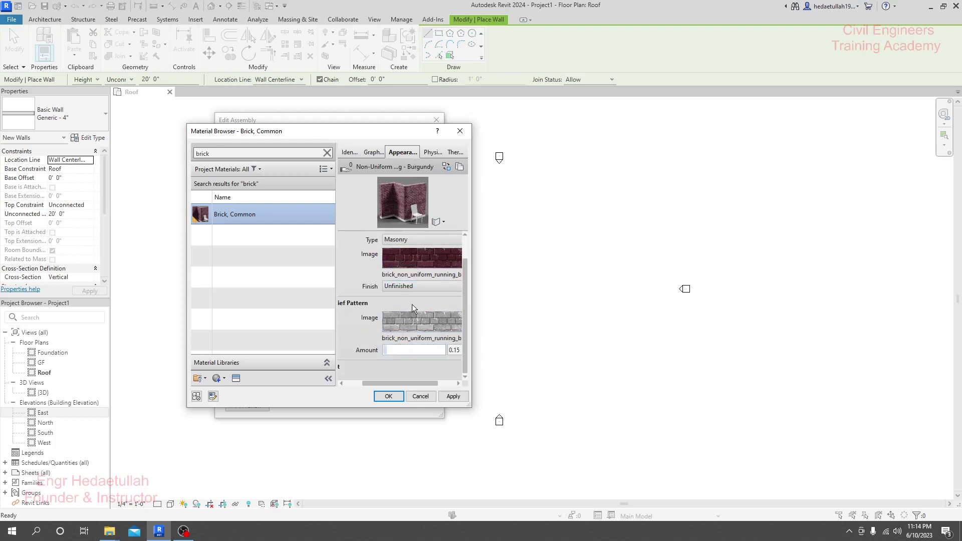
scroll(412, 307, up, 1)
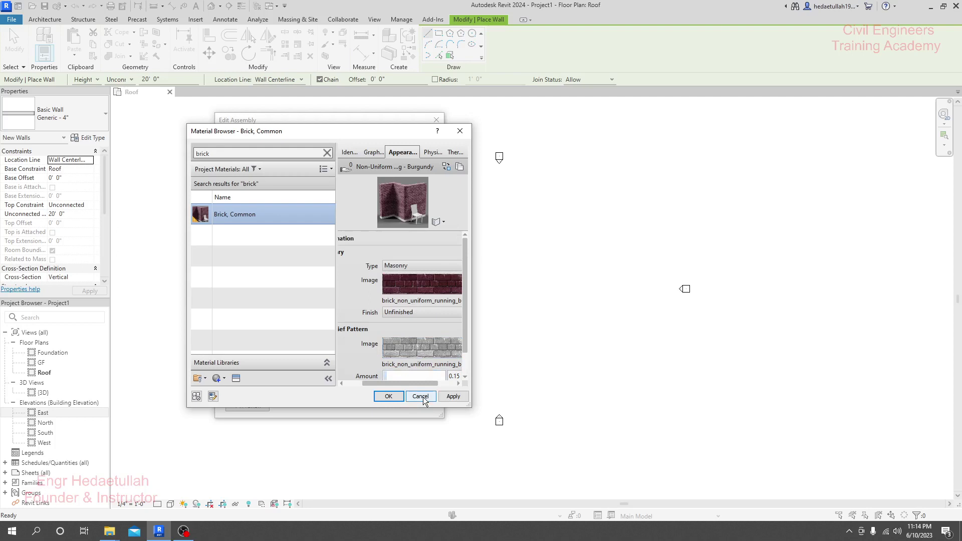
click(453, 399)
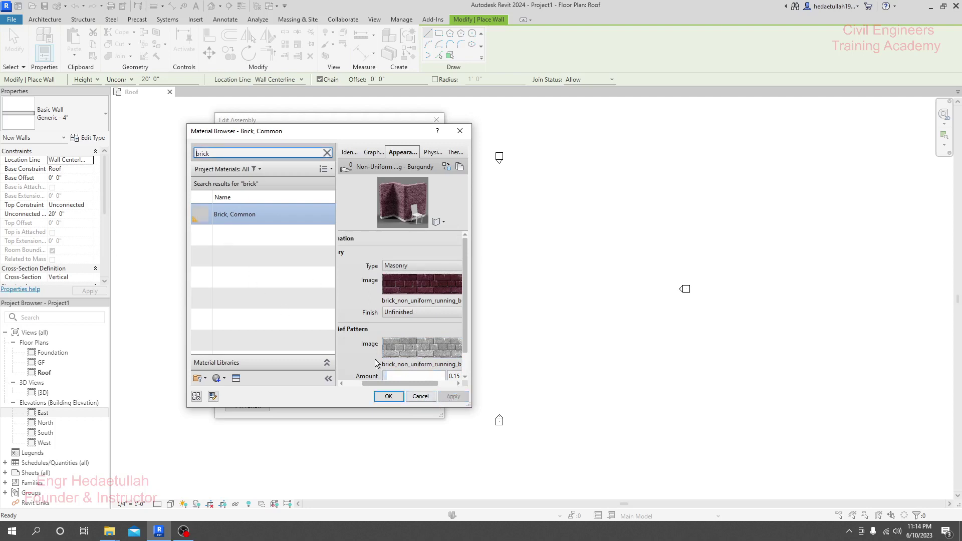
- Assign Brick, Common to the Structure layer and confirm it in the Material Browser
click(388, 397)
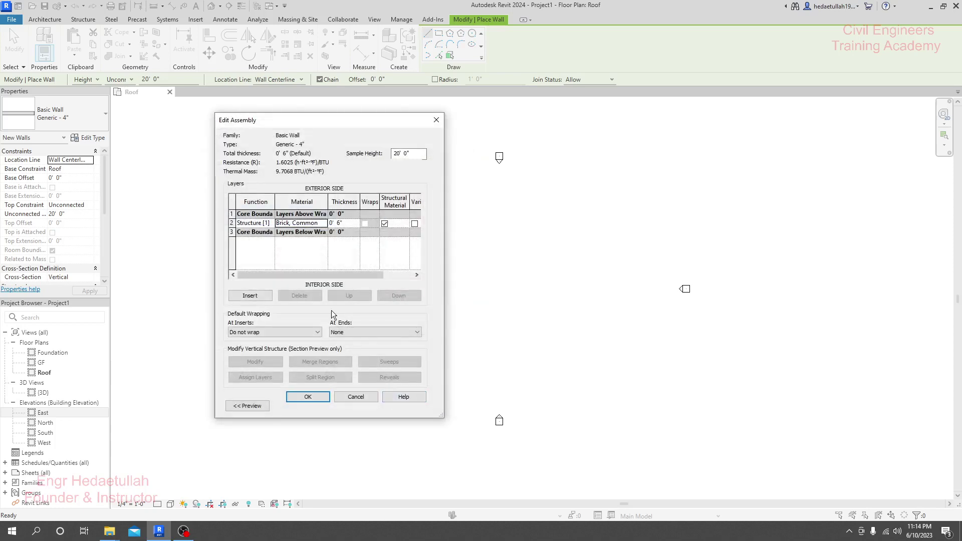
click(320, 223)
click(323, 224)
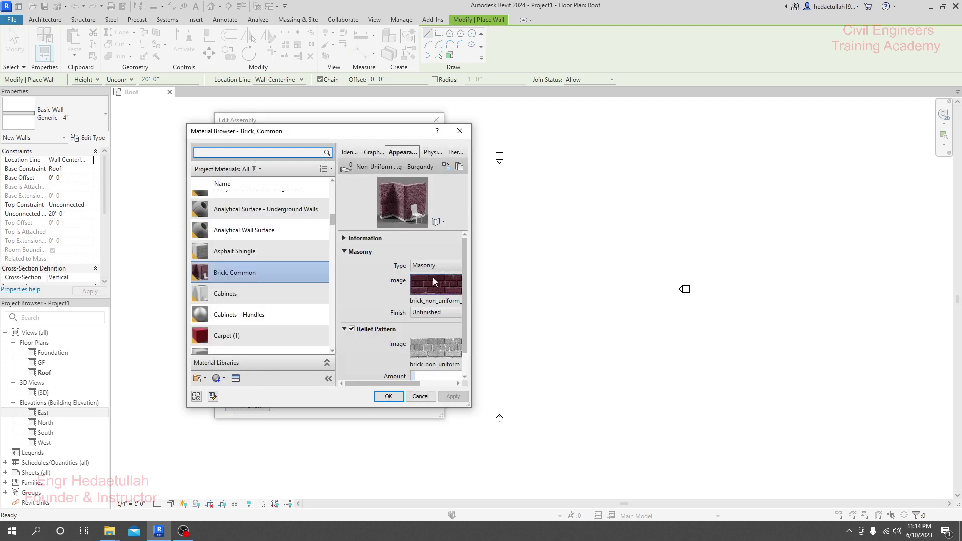
scroll(266, 314, down, 1)
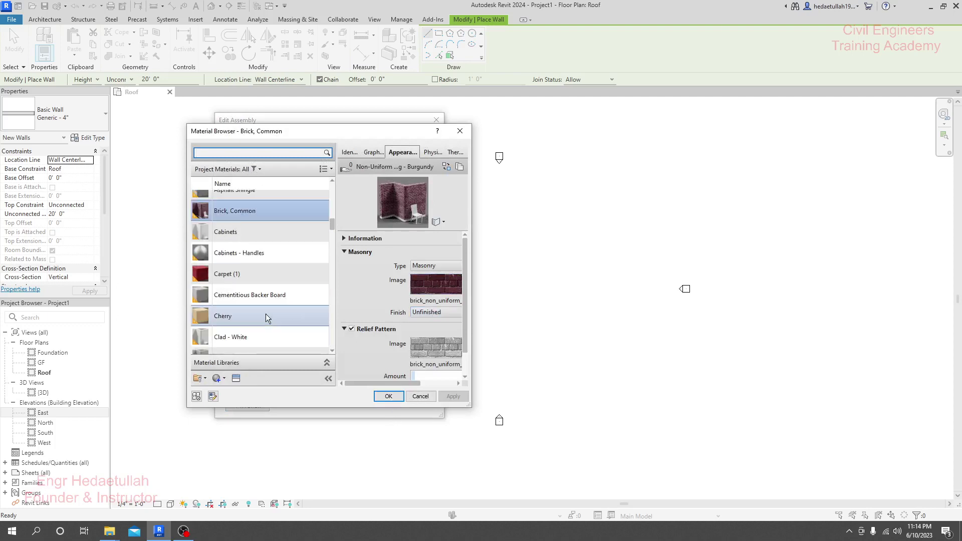
scroll(243, 275, down, 1)
scroll(245, 281, down, 1)
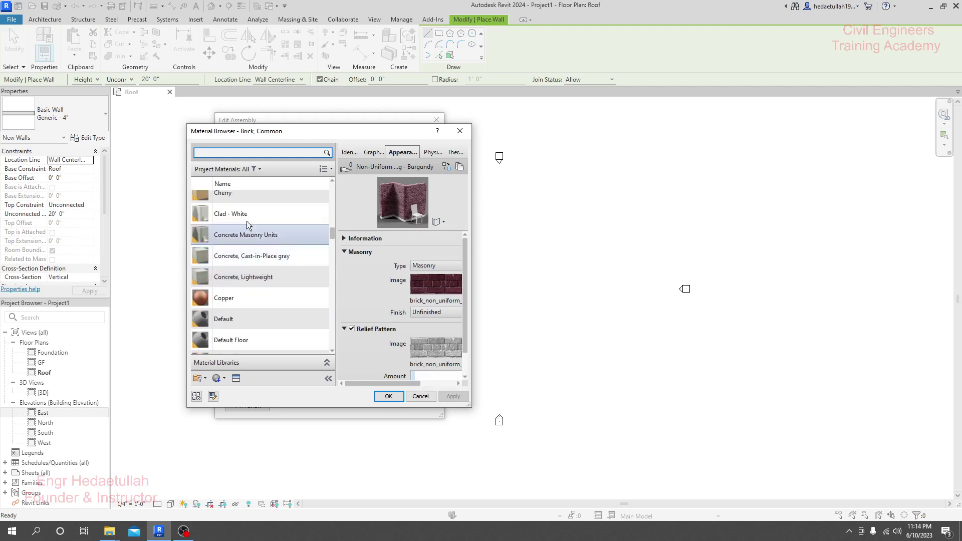
scroll(248, 305, down, 4)
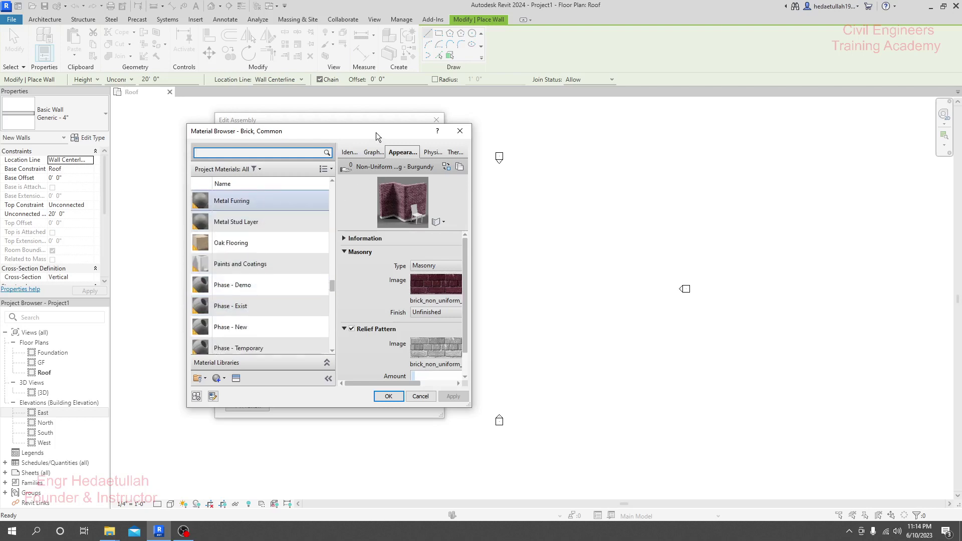
click(388, 396)
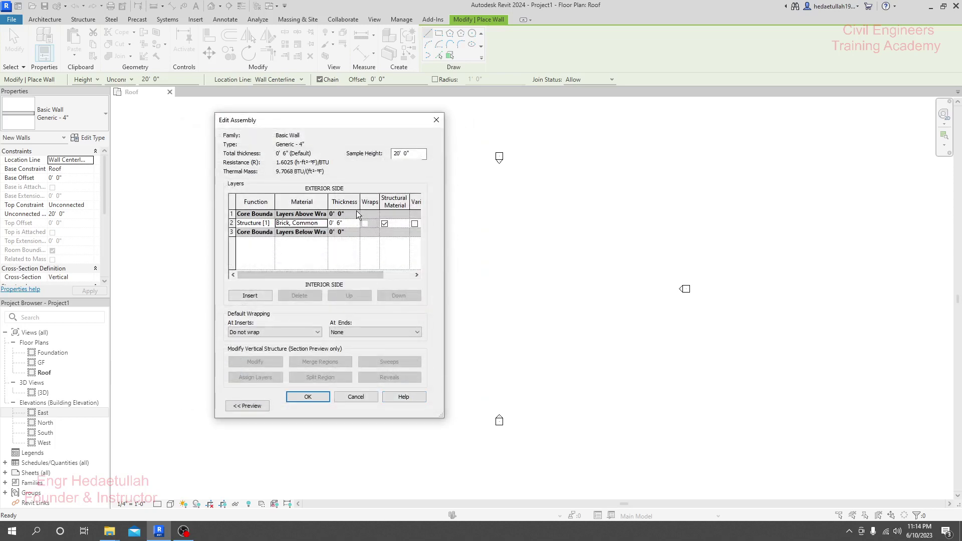
- Accept the Brick, Common wall layers and review the Generic - 4" Type Mark and Cost parameters
click(308, 396)
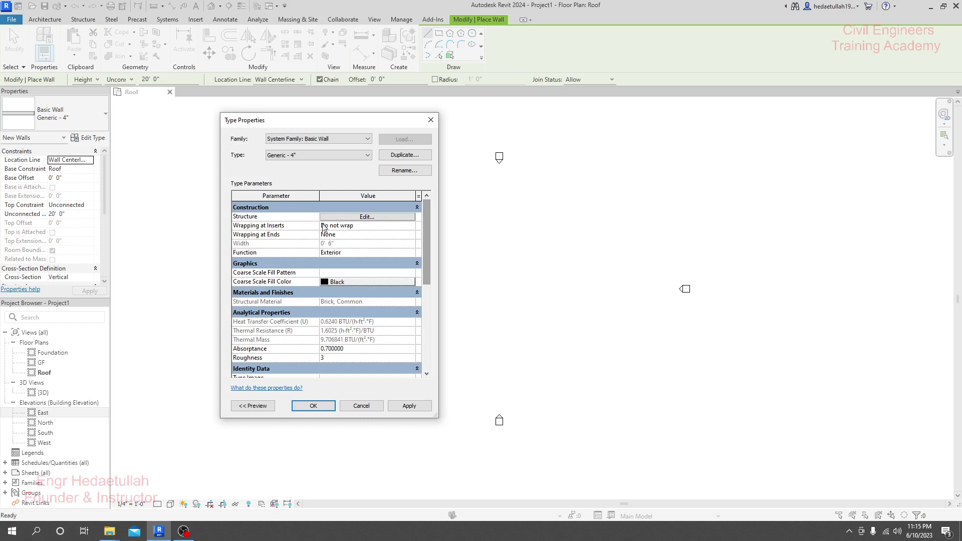
mouse_move(326, 122)
mouse_down()
mouse_move(337, 124)
mouse_move(314, 125)
mouse_up()
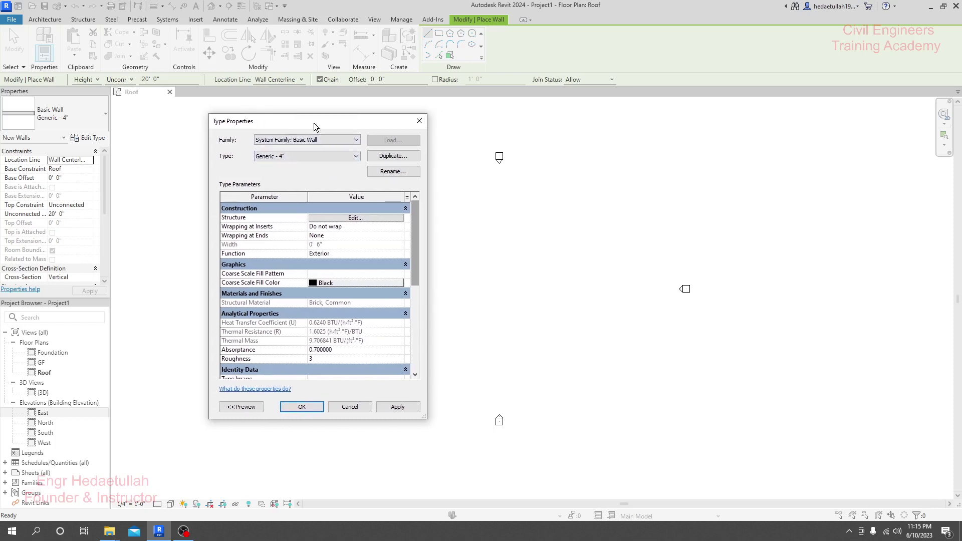
drag(413, 230, 426, 316)
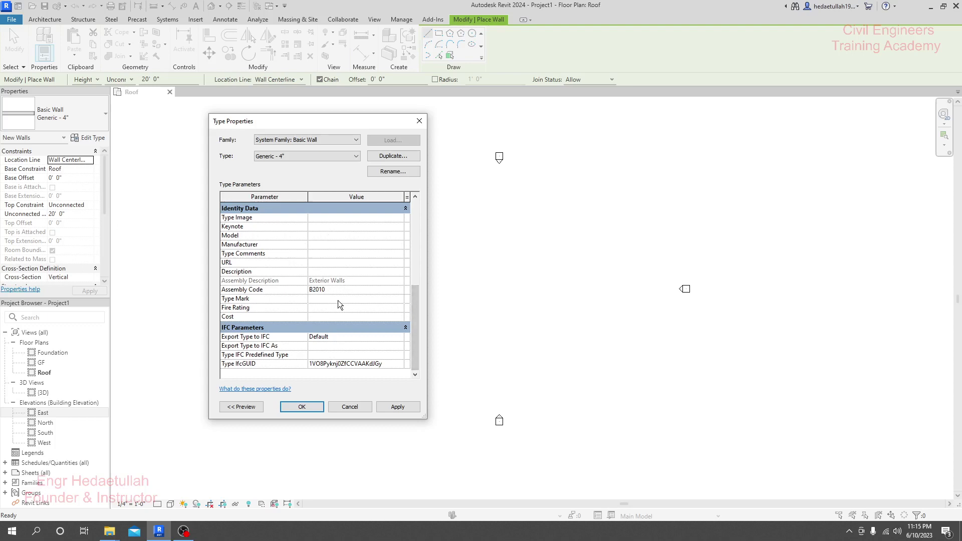
click(323, 299)
click(325, 315)
scroll(331, 280, up, 5)
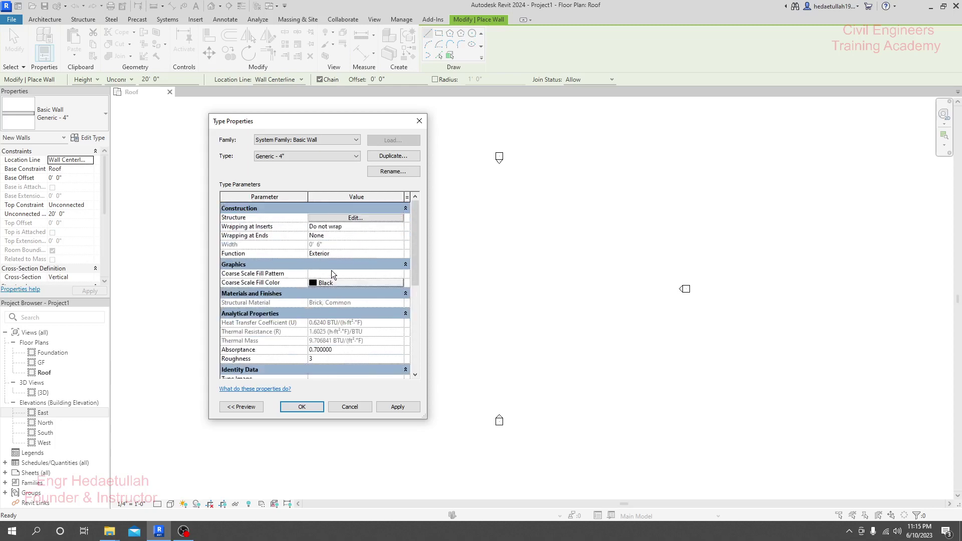
scroll(339, 333, down, 5)
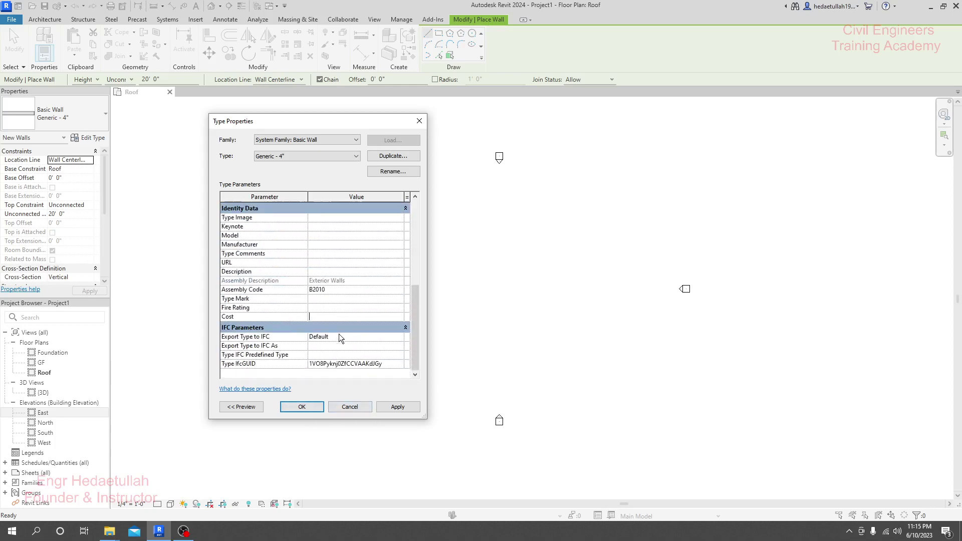
scroll(359, 266, up, 5)
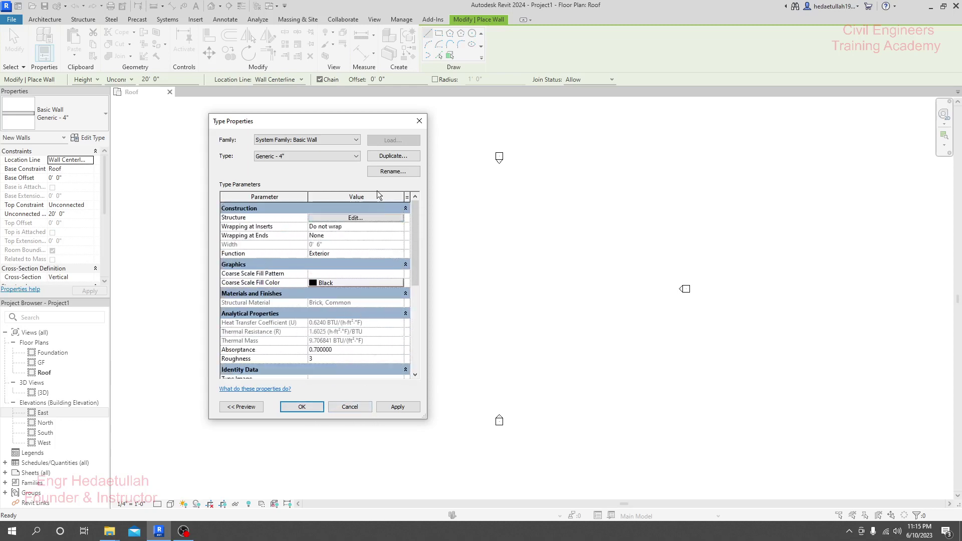
- Apply and confirm the brick wall type, then pan the Roof plan
click(399, 409)
click(302, 406)
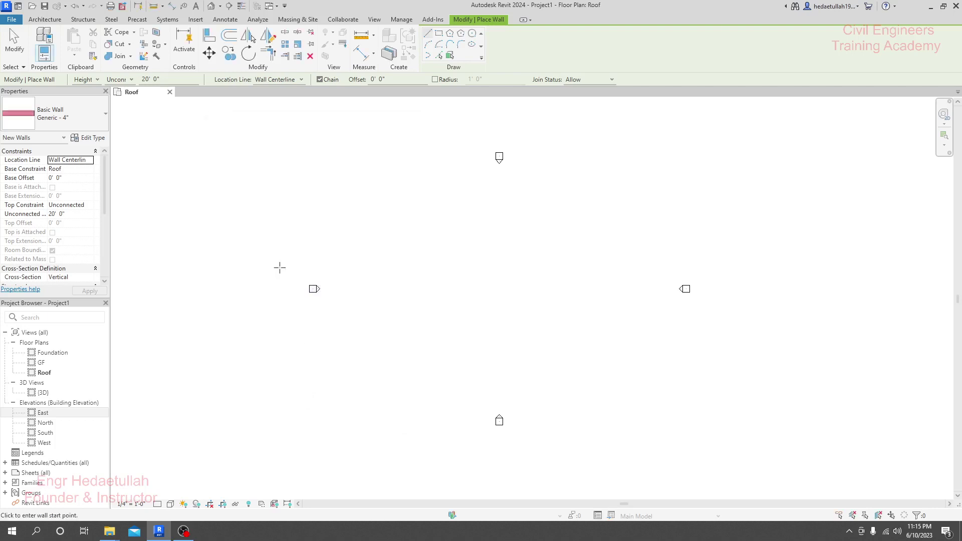
middle_drag(270, 257, 264, 256)
middle_drag(399, 284, 369, 292)
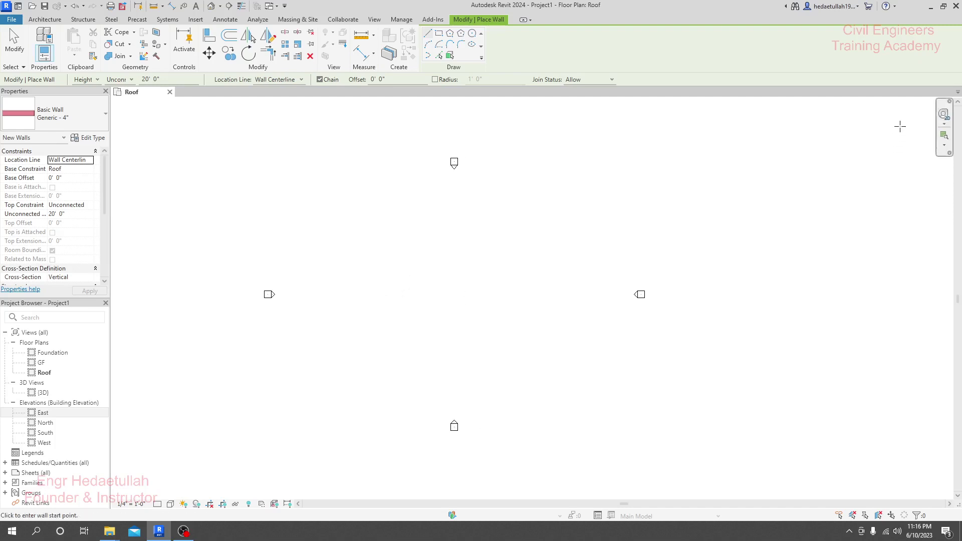
- Check the open views and wall types, then set wall placement to Depth
click(957, 92)
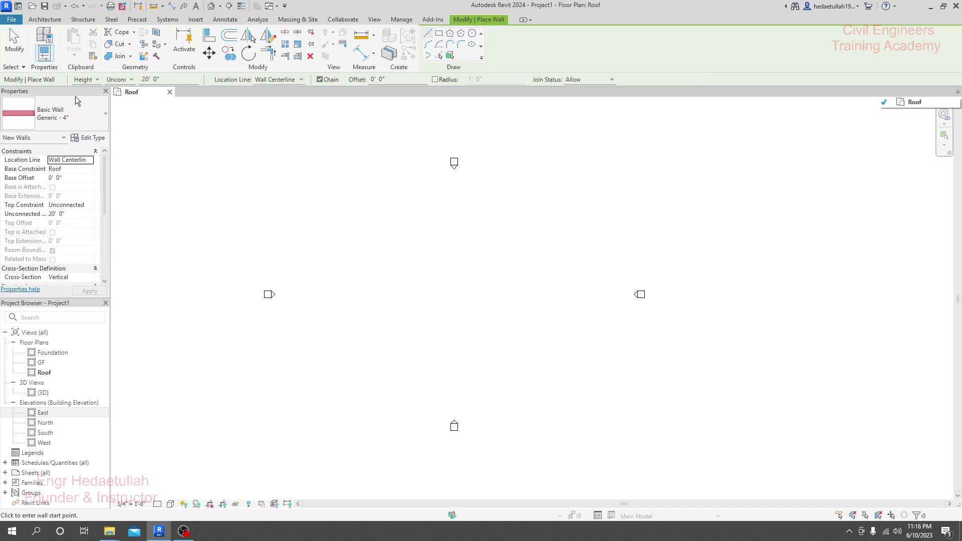
click(68, 123)
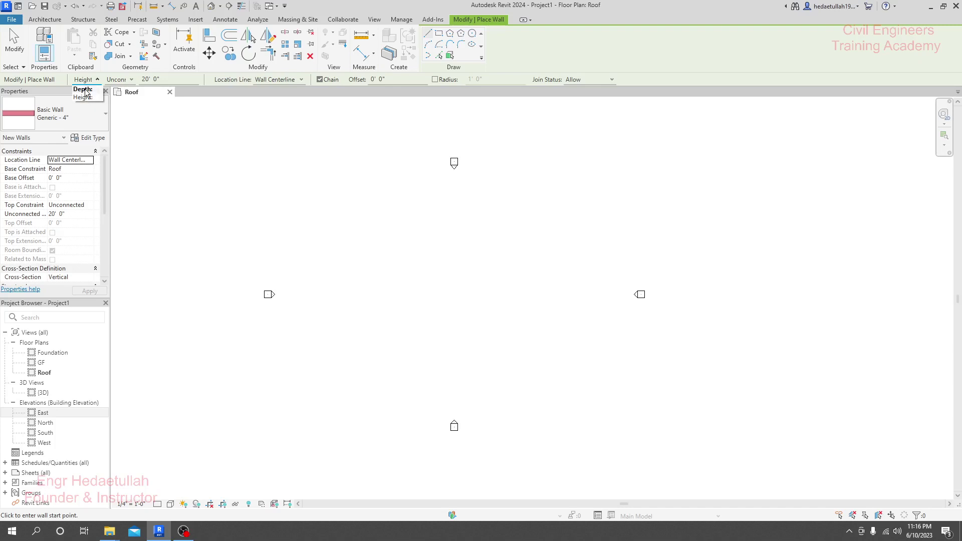
click(83, 89)
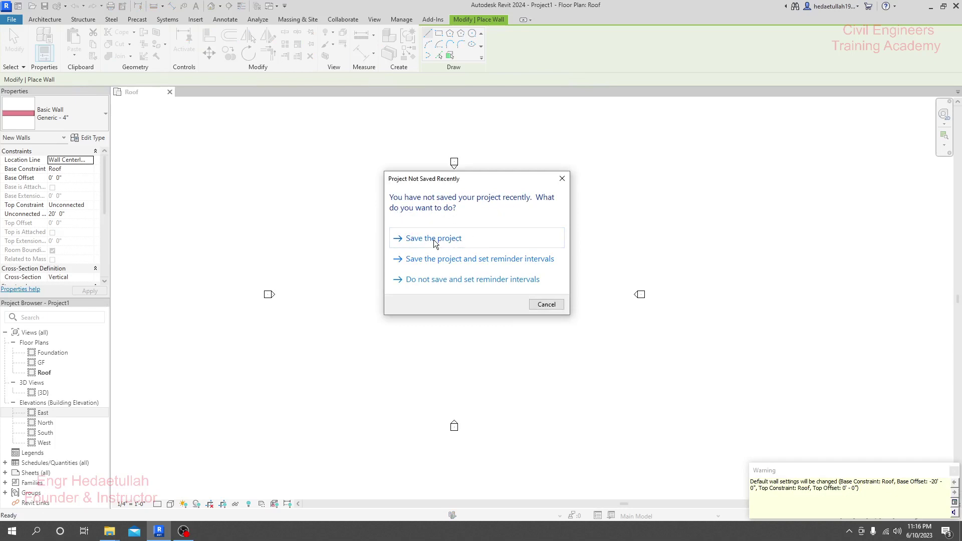
- Save the project as Project1 in a new folder inside Desktop\New folder (2)
click(546, 304)
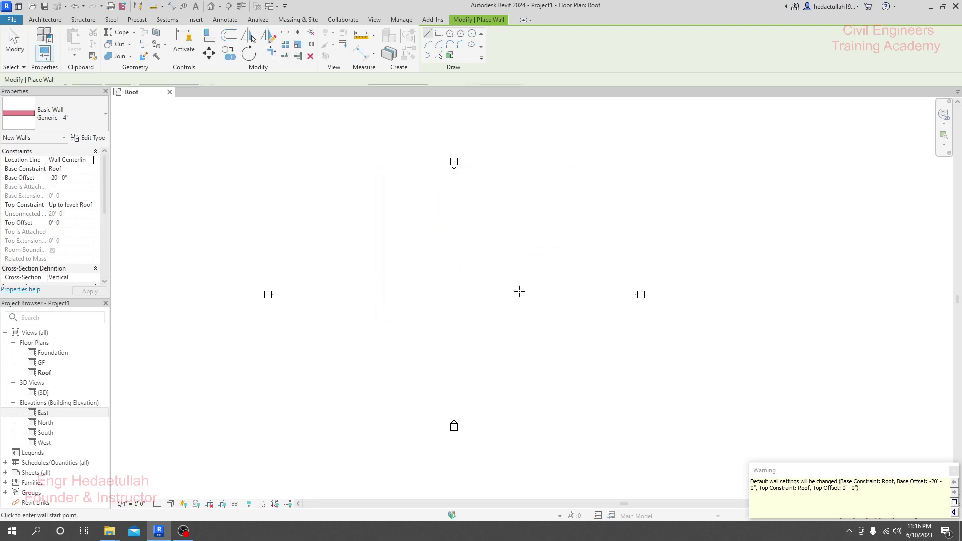
middle_drag(399, 269, 449, 275)
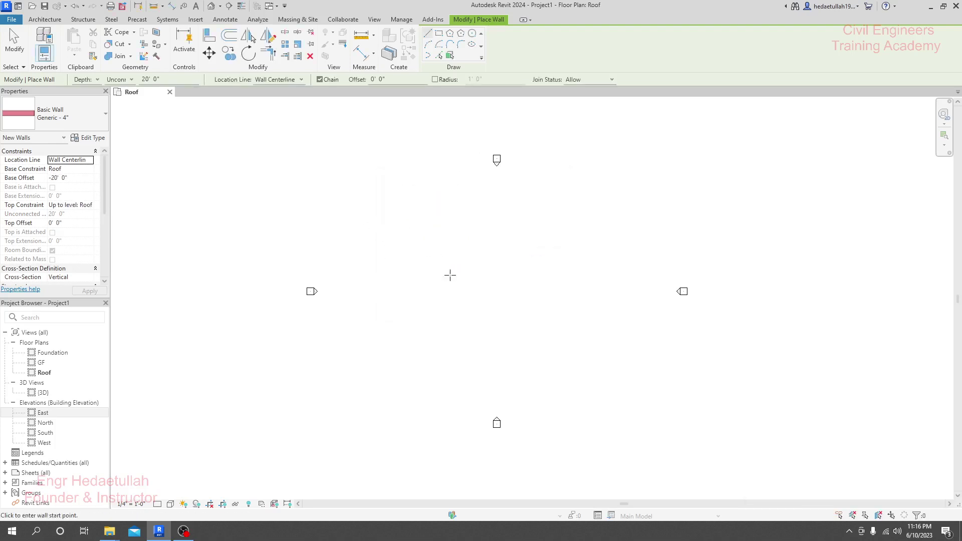
click(46, 6)
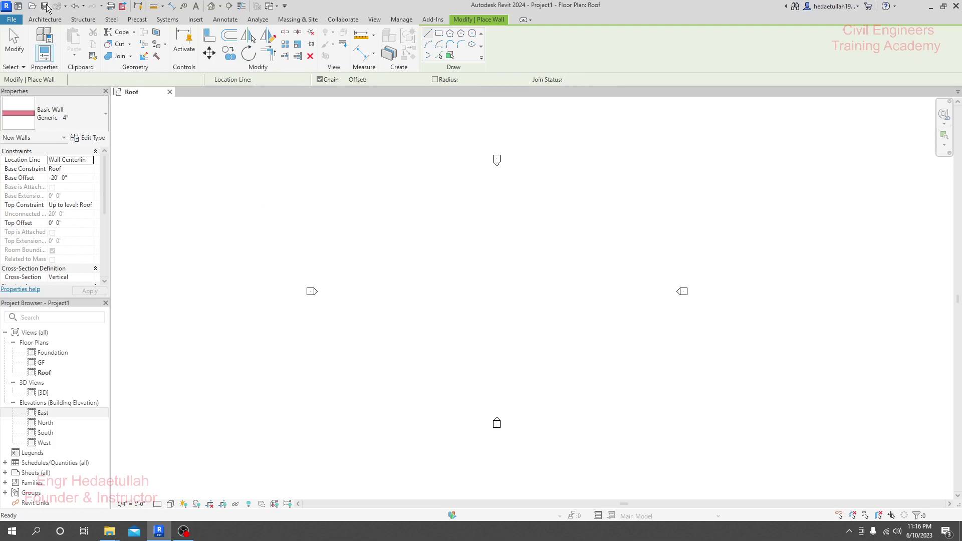
click(315, 335)
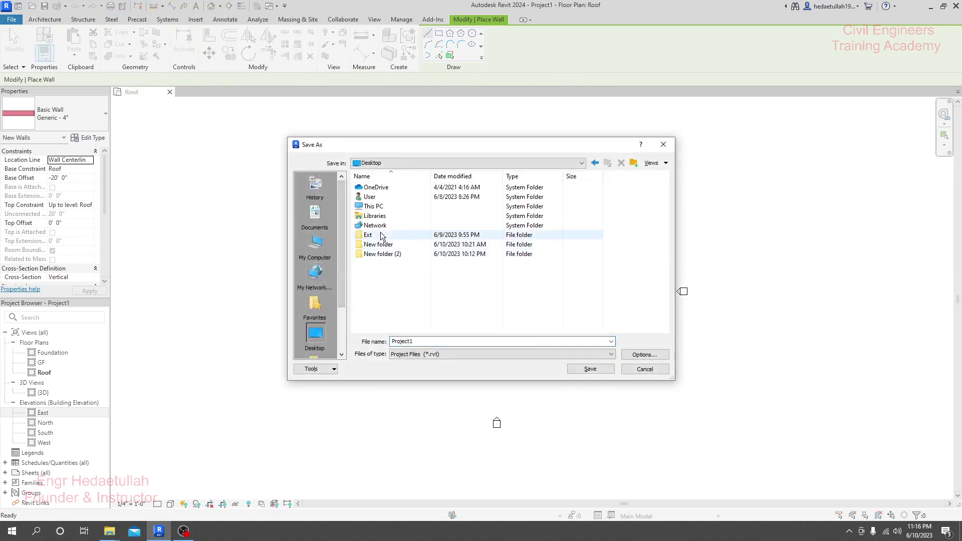
double_click(385, 245)
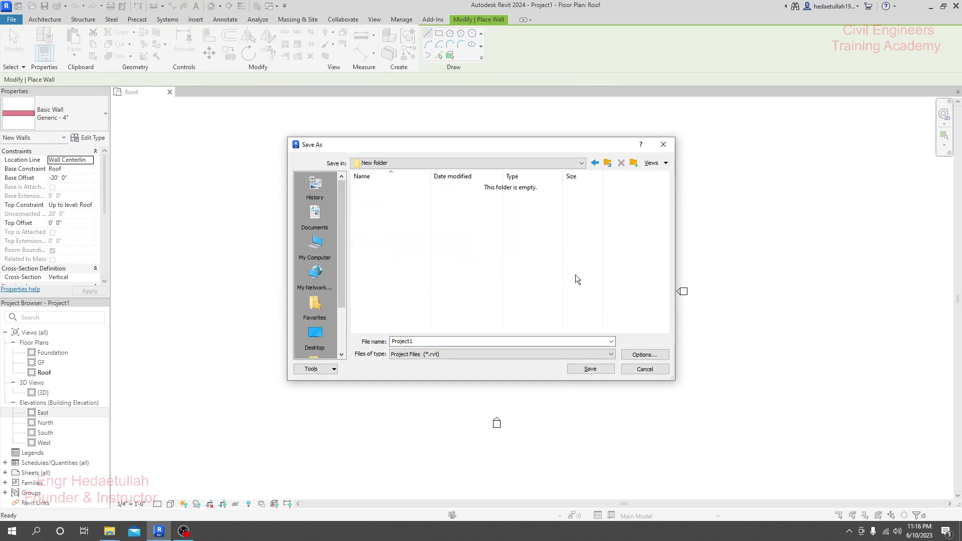
click(601, 163)
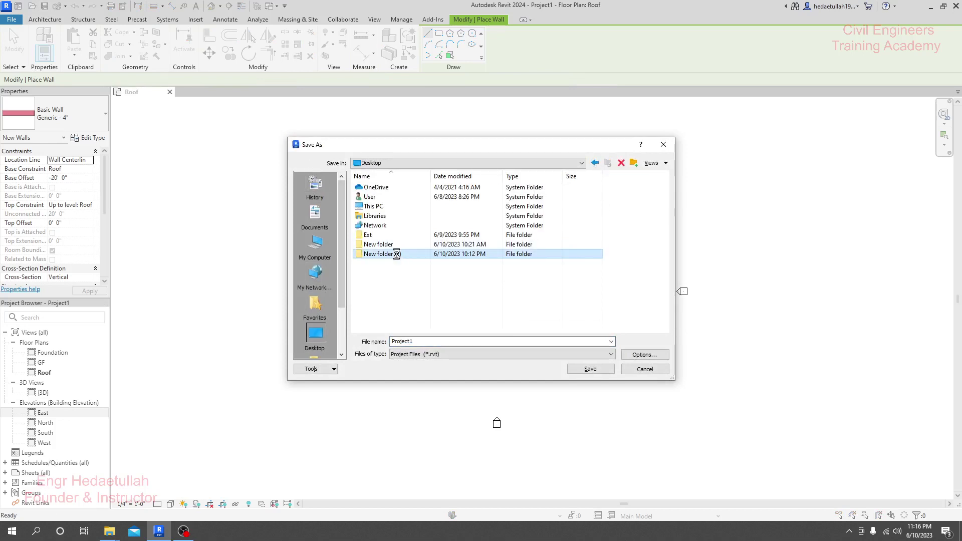
double_click(396, 254)
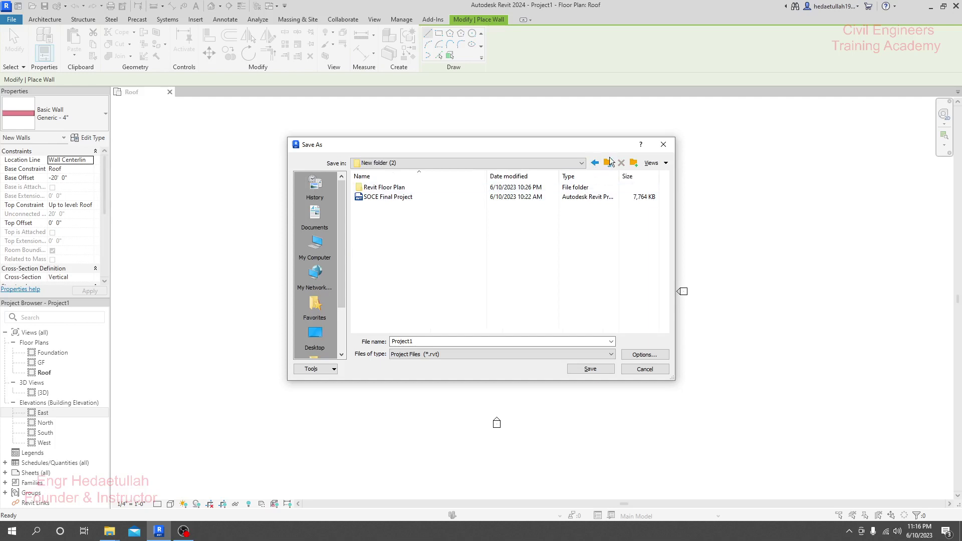
click(633, 163)
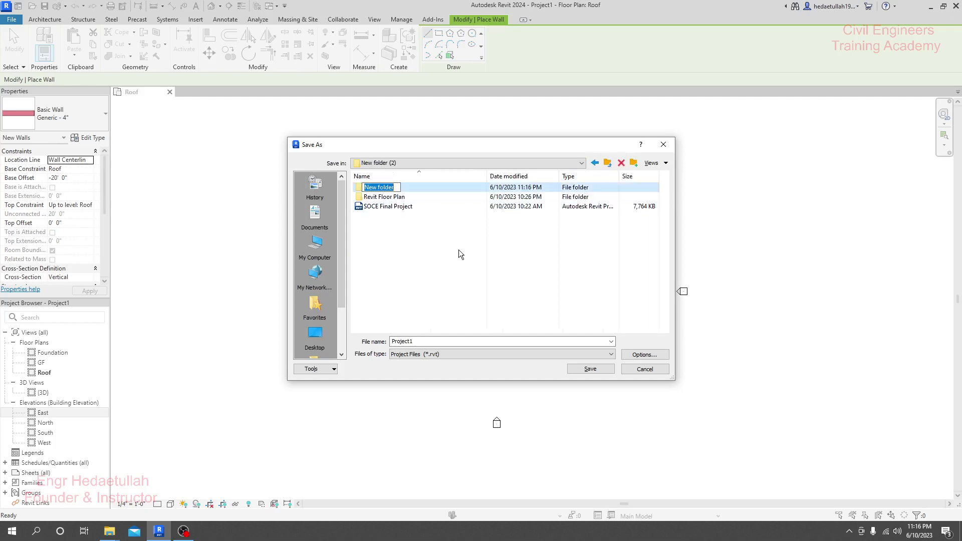
click(428, 189)
double_click(423, 189)
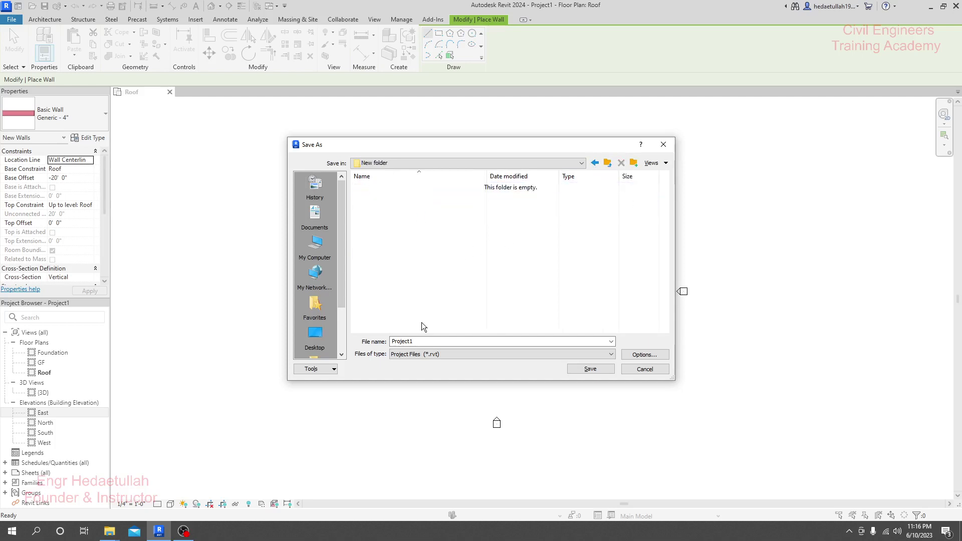
click(592, 372)
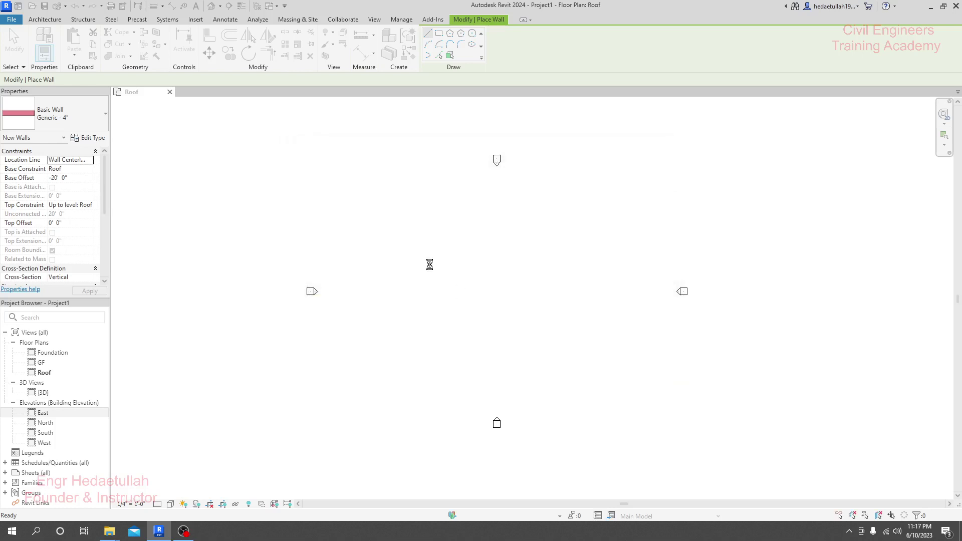
- Draw a wall with 20' unconnected height on the Roof plan and view it in East elevation
middle_drag(430, 264, 441, 264)
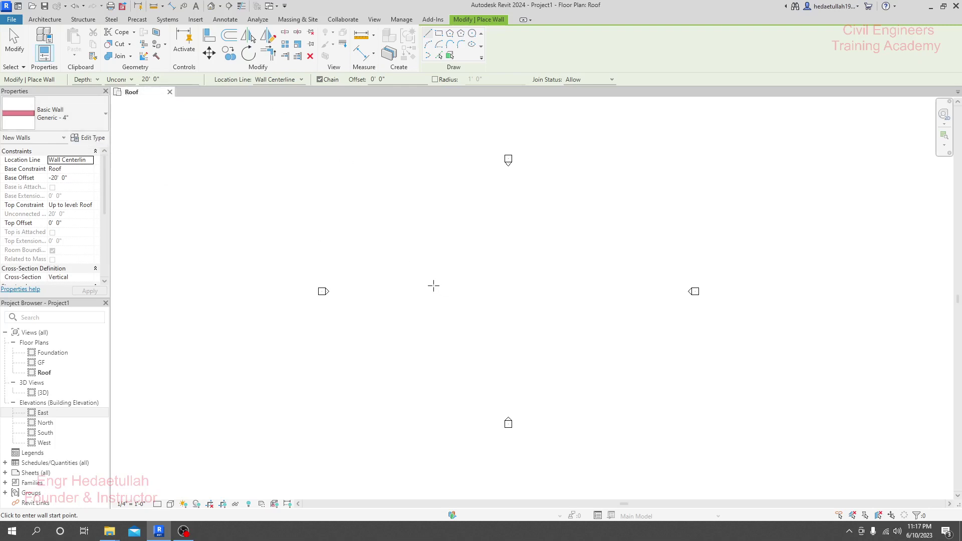
click(86, 79)
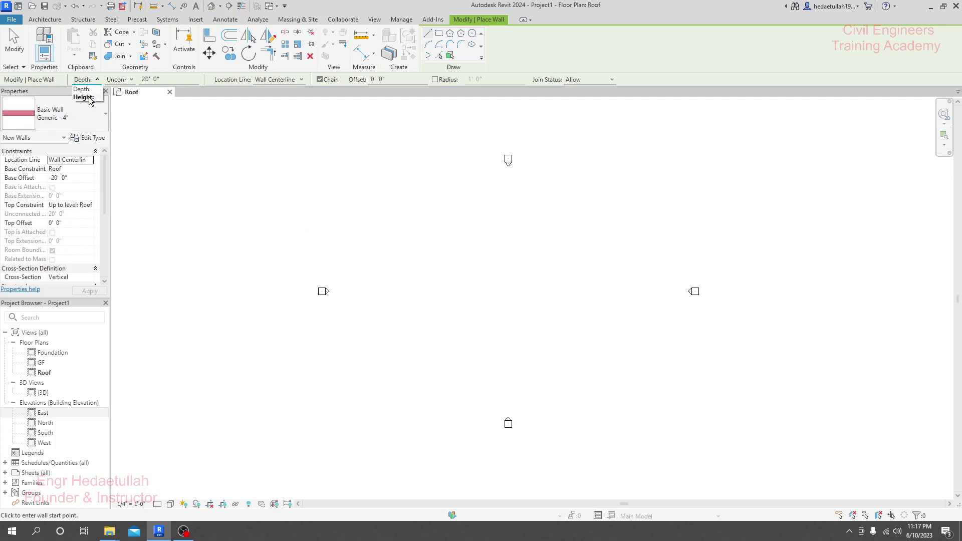
click(84, 97)
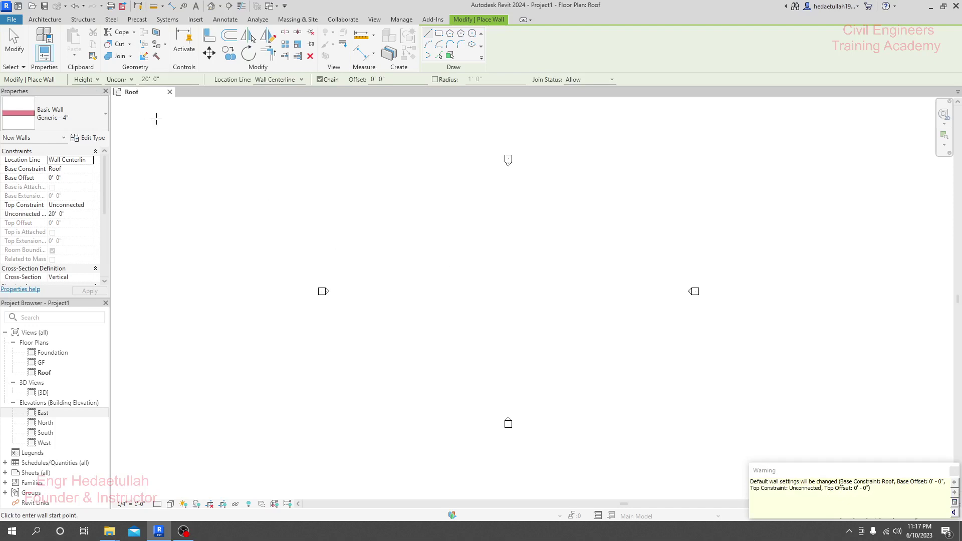
click(446, 282)
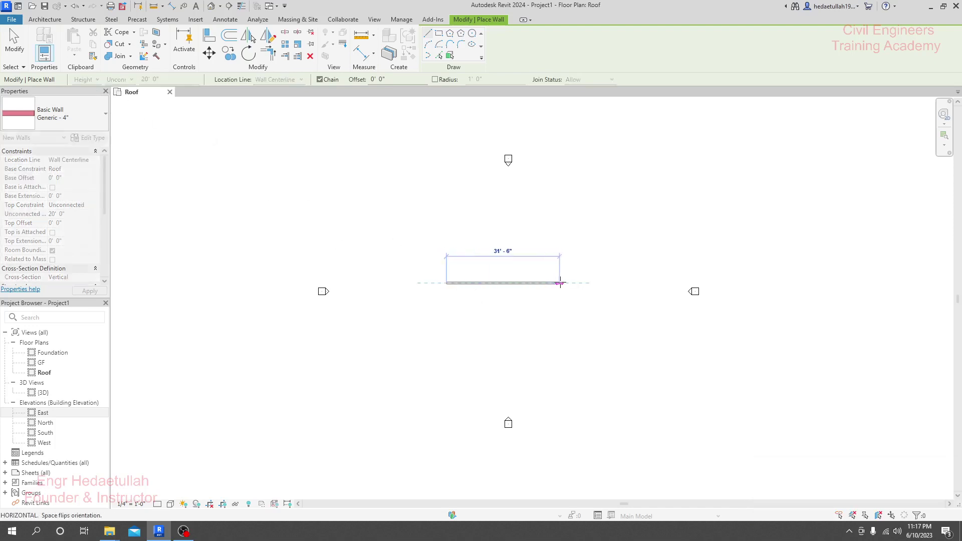
click(559, 283)
key(Escape)
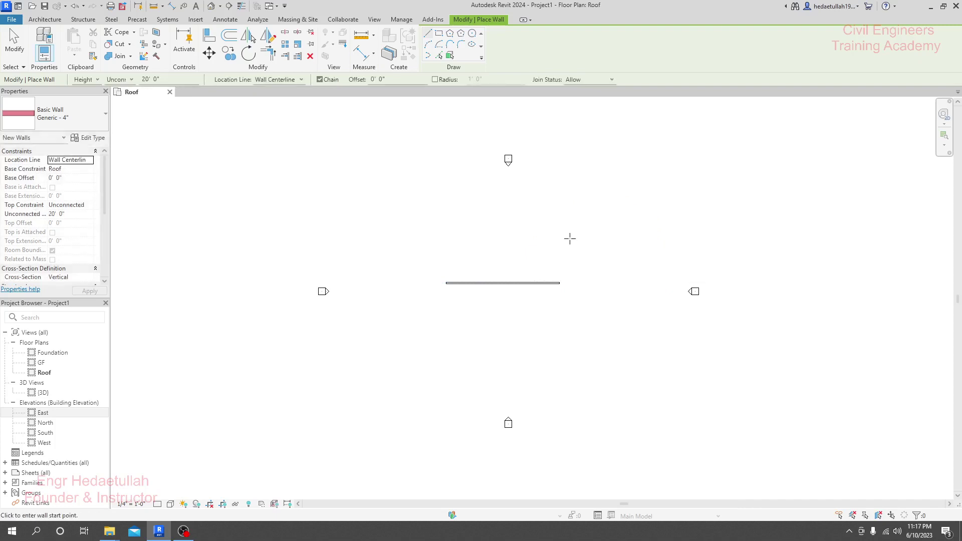
double_click(50, 412)
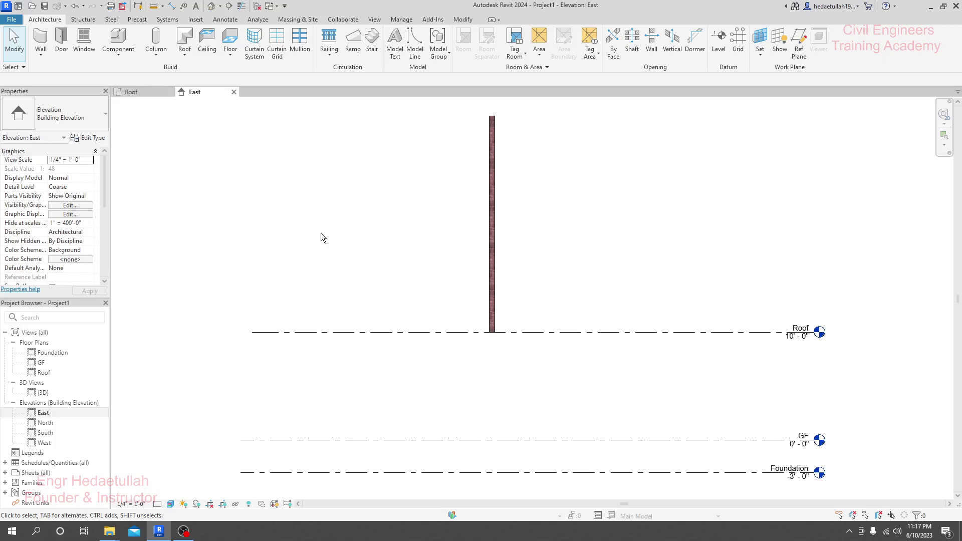
- Set the East elevation's visual style to Wireframe
click(169, 504)
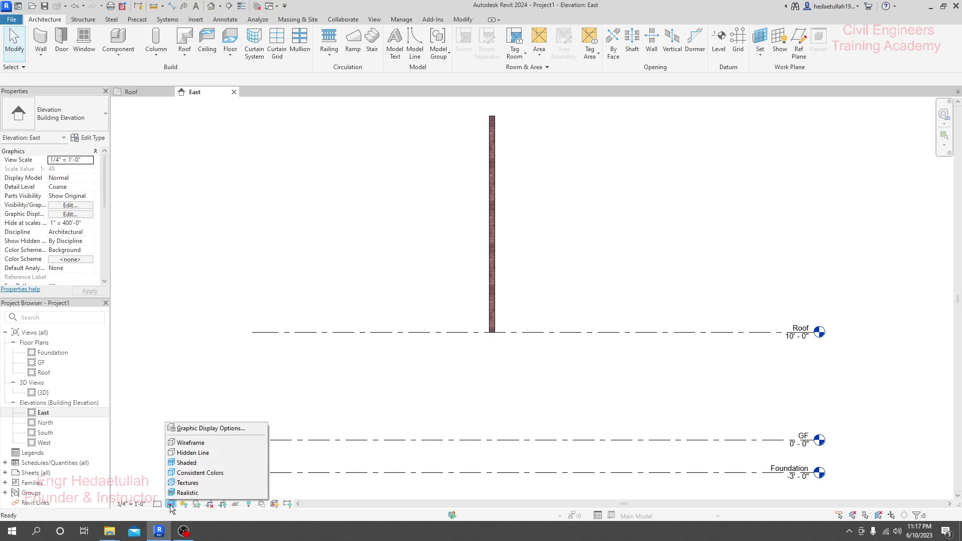
click(202, 444)
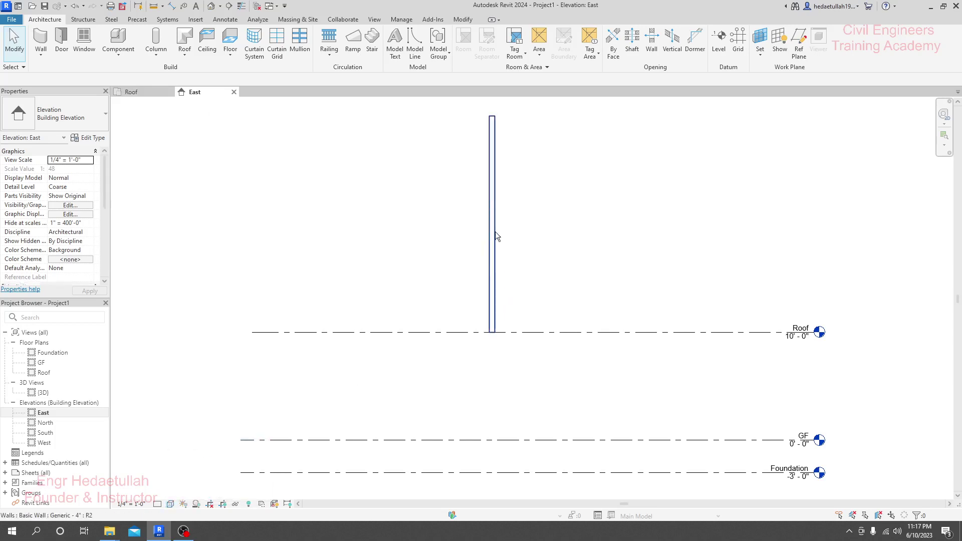
middle_drag(420, 248, 422, 249)
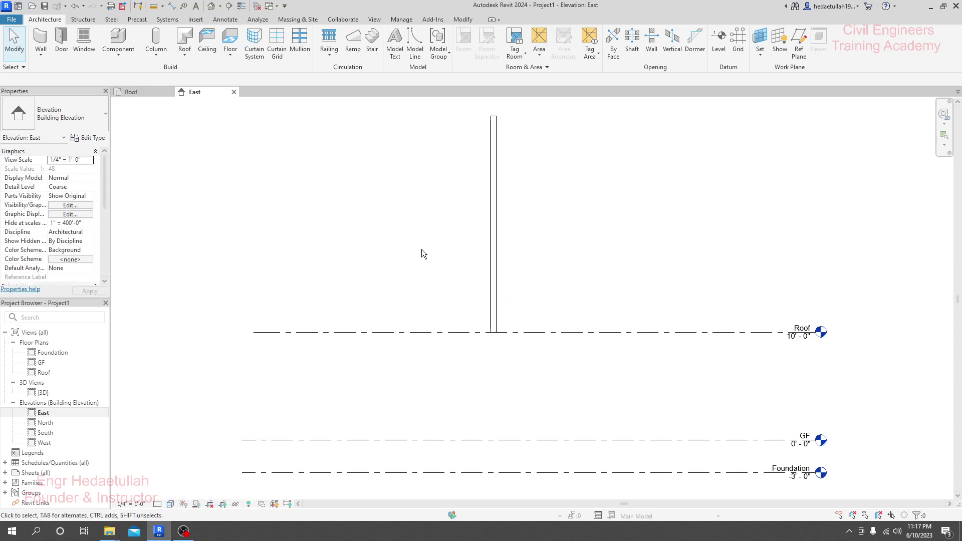
- Delete the 20-foot wall above Roof and return to the Roof floor plan
click(495, 251)
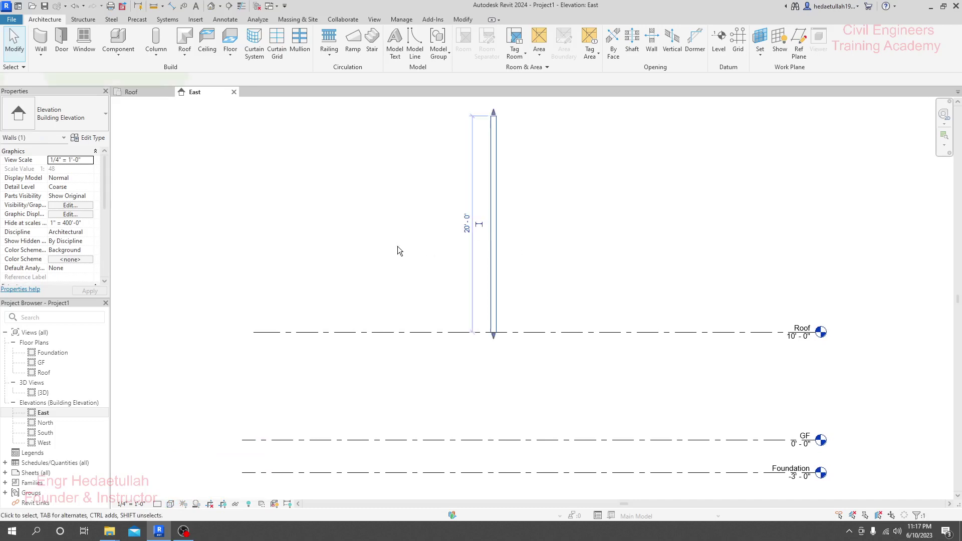
key(Escape)
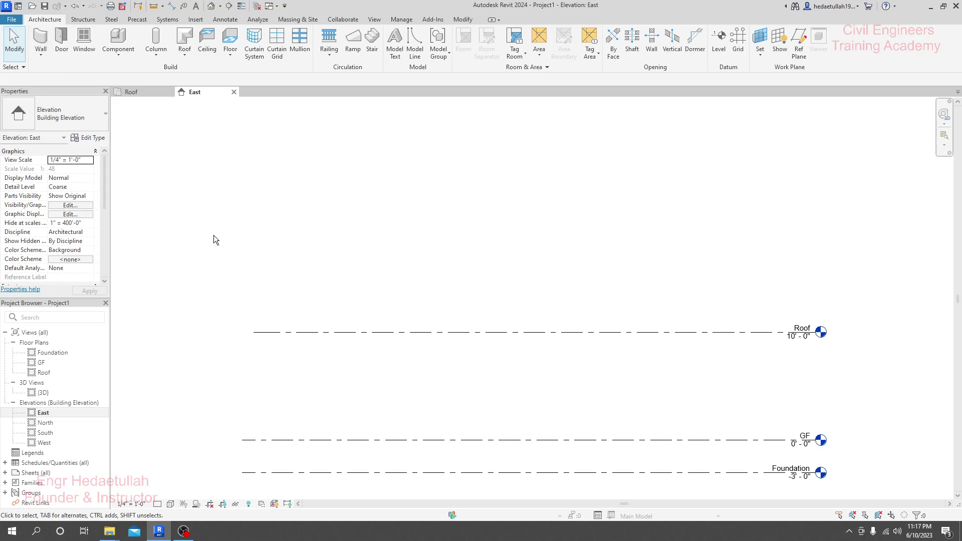
click(40, 56)
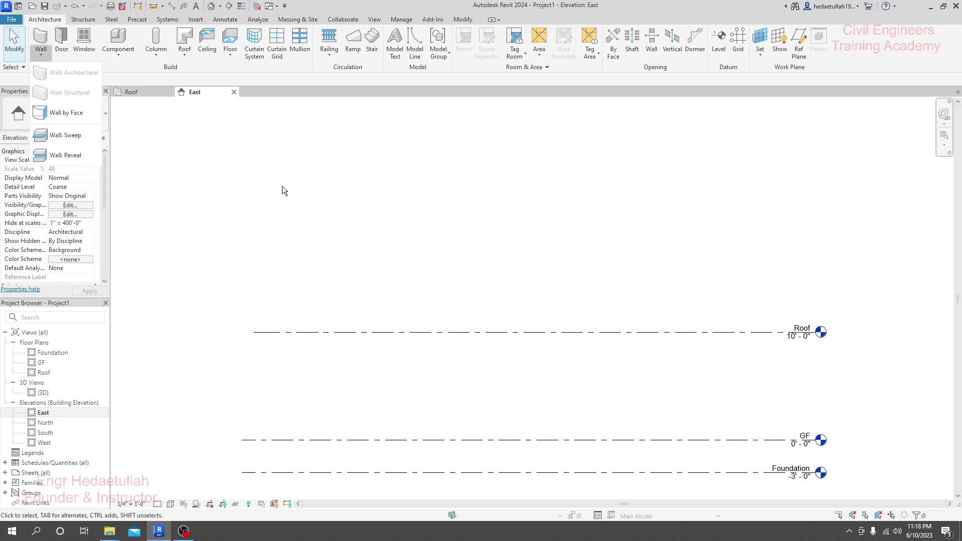
click(253, 193)
click(134, 93)
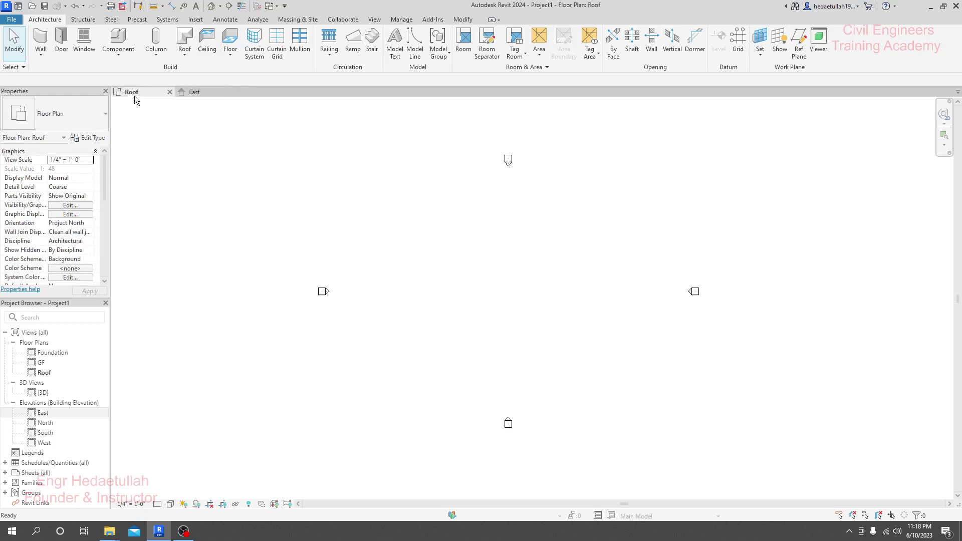
- Close the East elevation tab, start the Wall tool, and open GF from the Project Browser
click(234, 92)
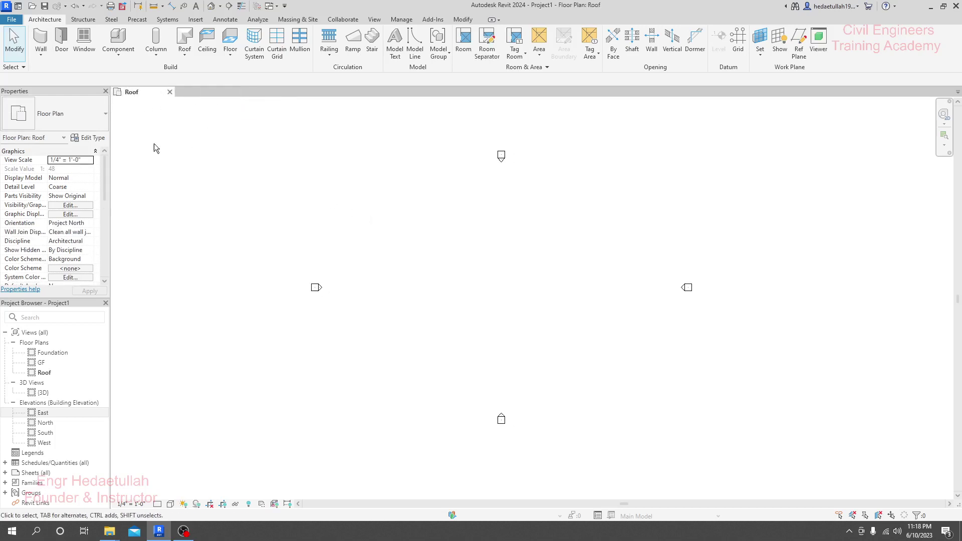
click(43, 54)
click(62, 73)
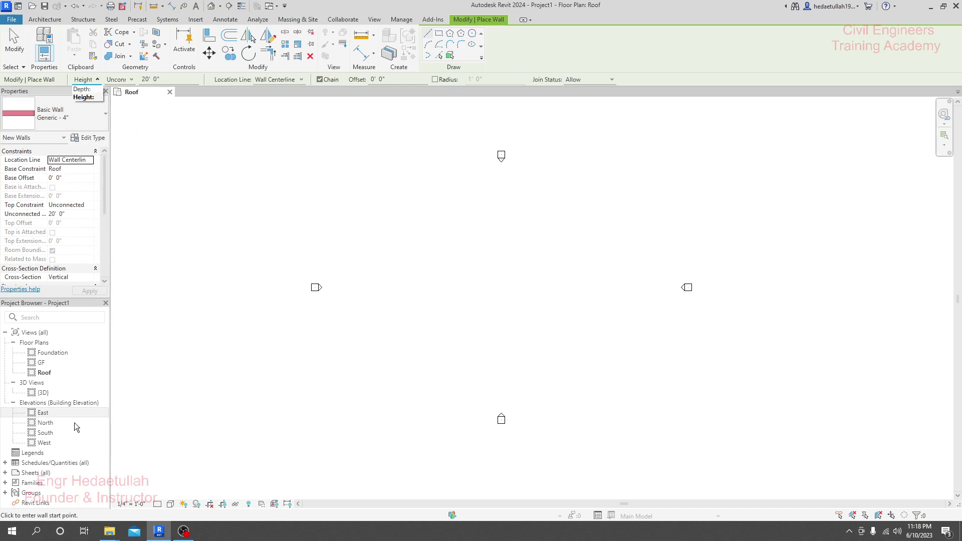
click(42, 364)
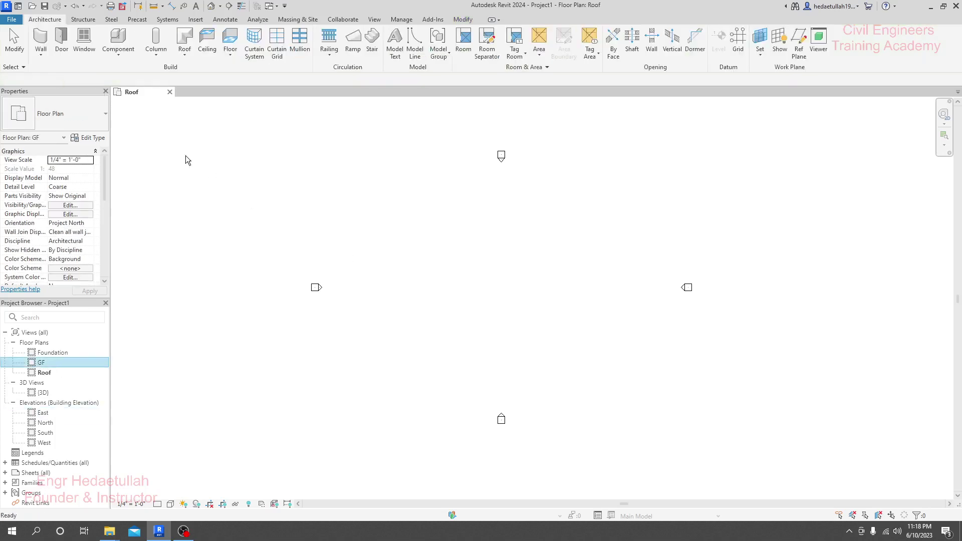
double_click(50, 363)
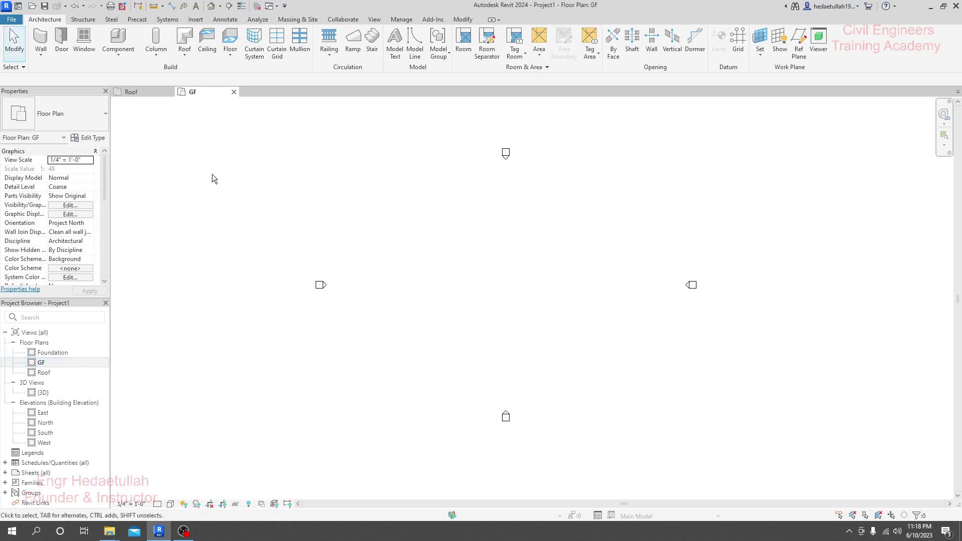
- Start an architectural wall on GF with Height, Unconnected 10' and Wall Centerline location line
click(47, 55)
click(67, 73)
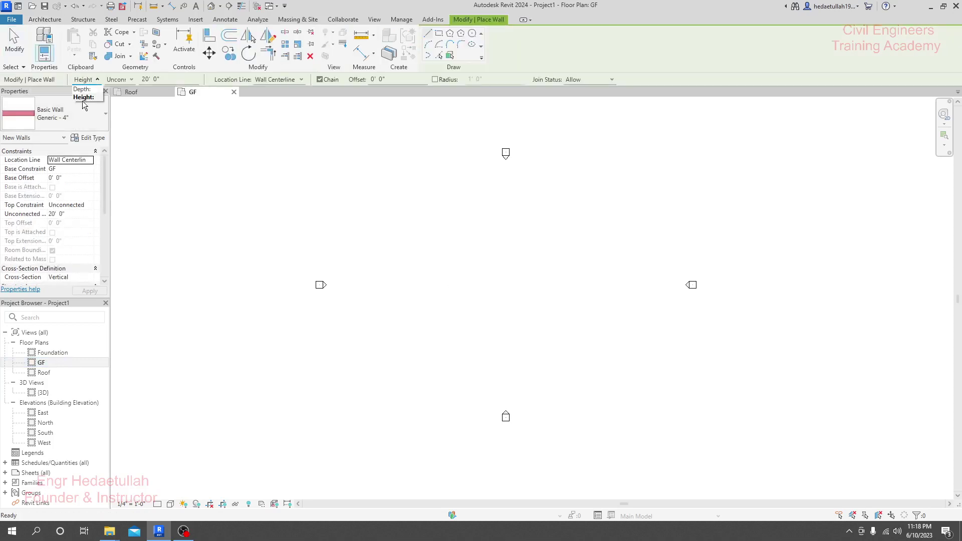
click(85, 97)
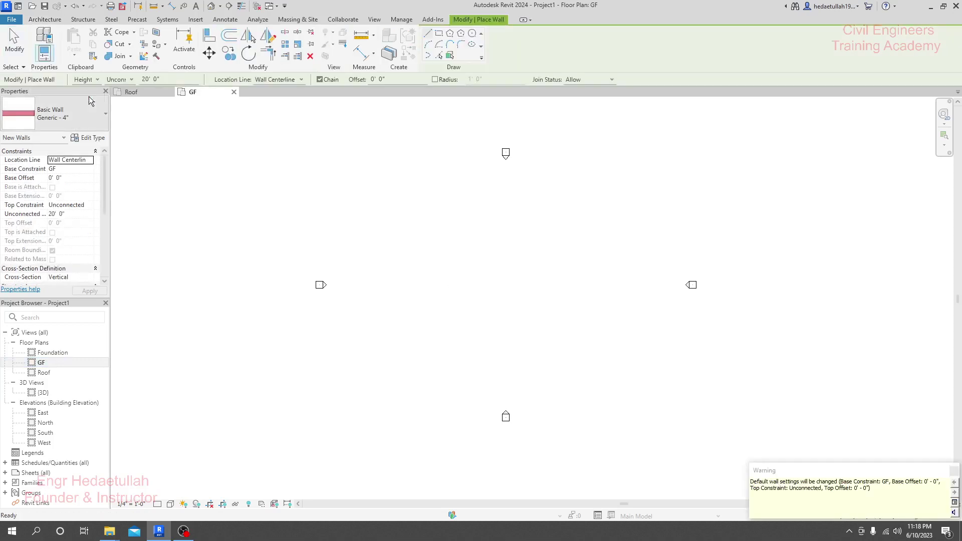
click(131, 80)
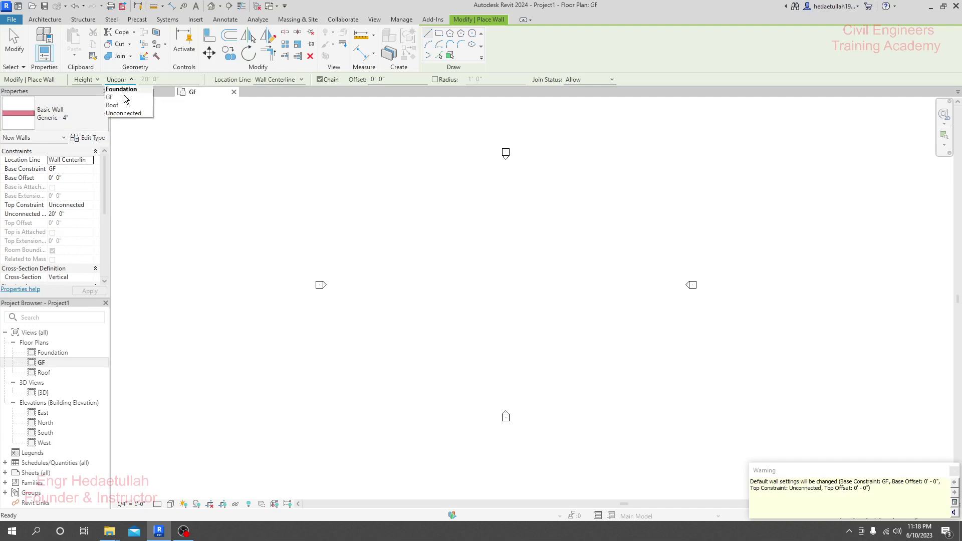
click(158, 79)
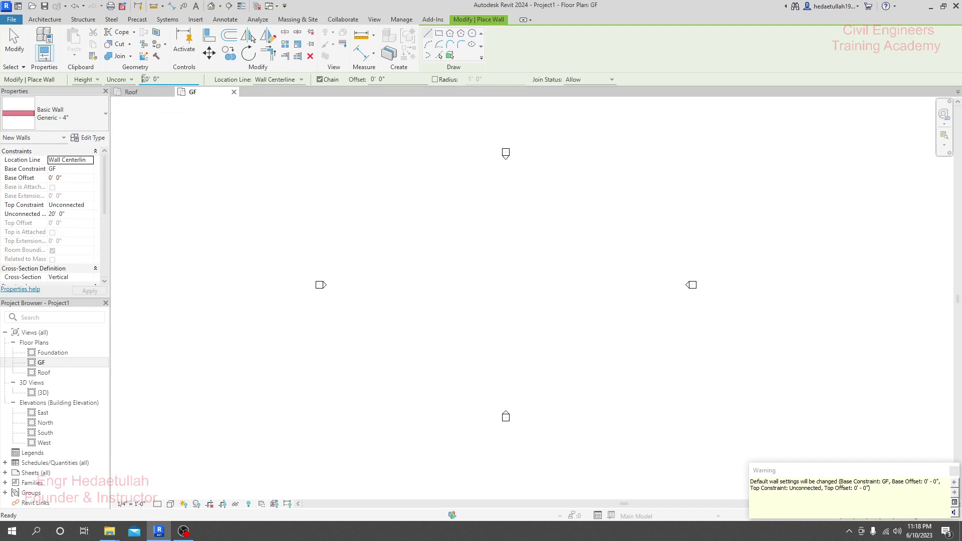
double_click(145, 79)
text(10)
click(300, 79)
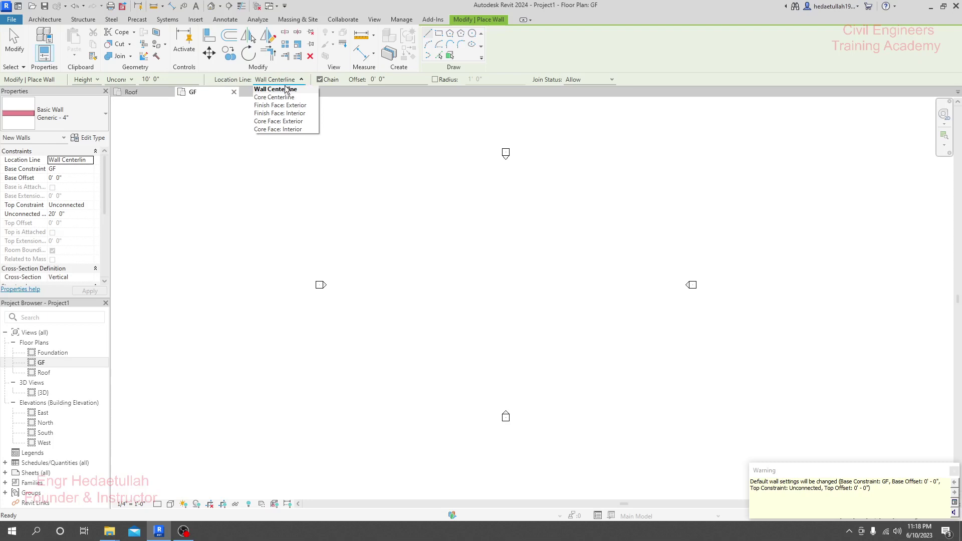
click(293, 92)
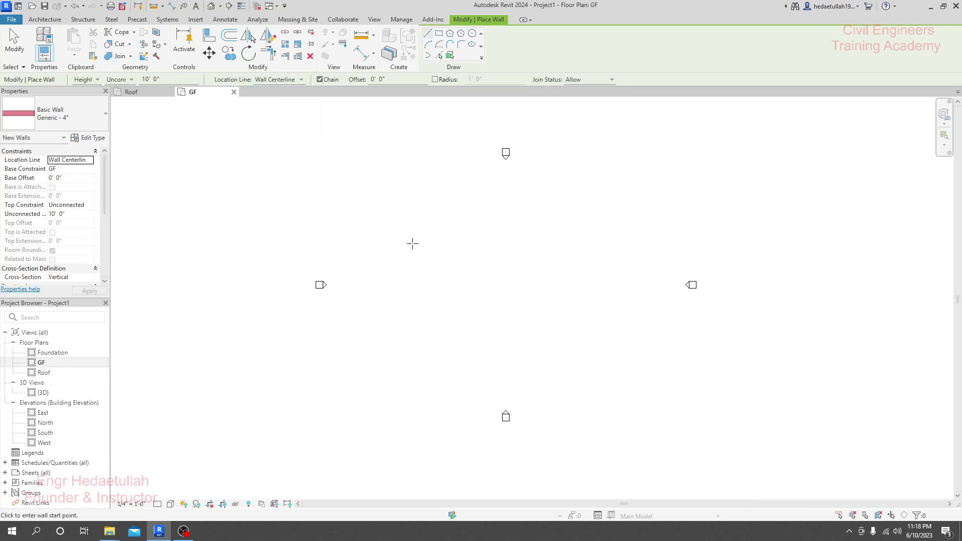
- Draw the first 35'-6" wall on the GF plan
click(409, 243)
scroll(534, 243, up, 5)
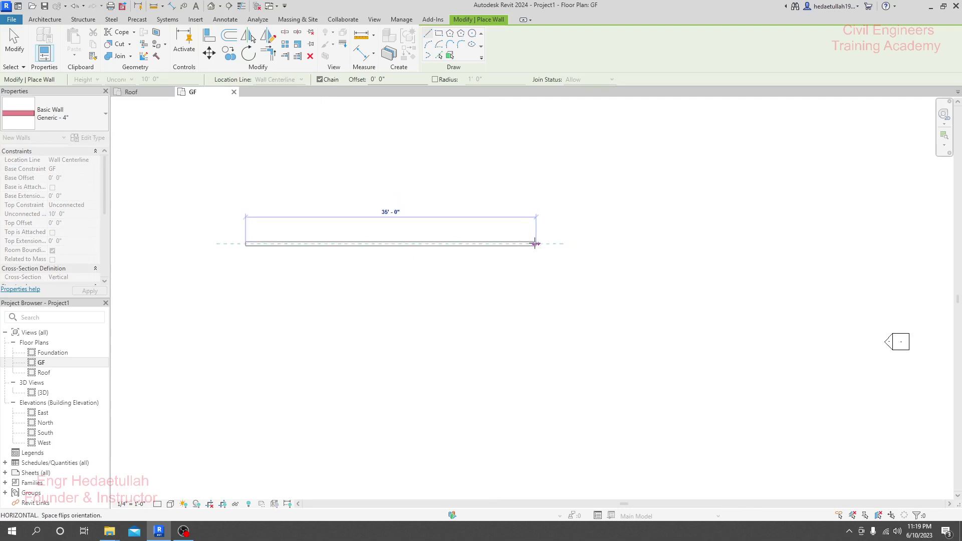
scroll(546, 242, up, 2)
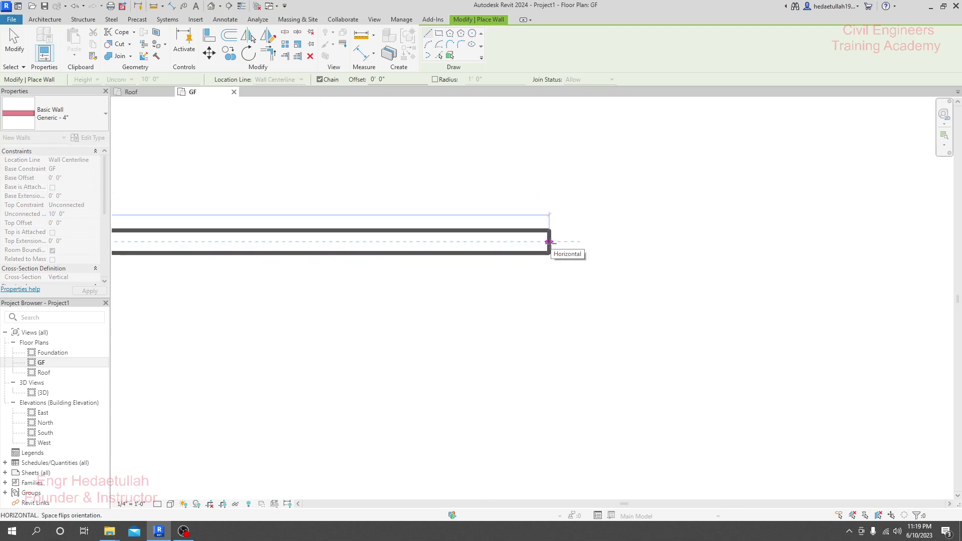
scroll(549, 242, down, 5)
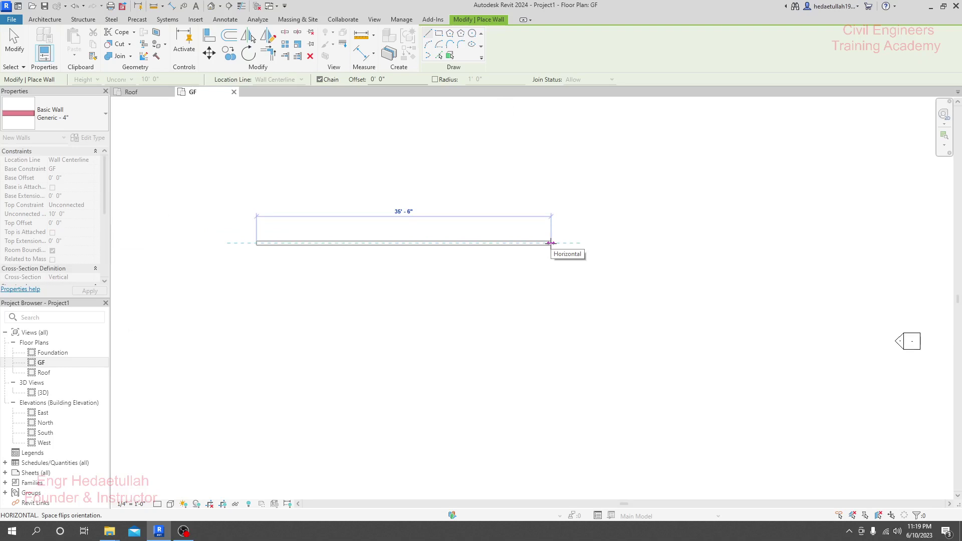
click(551, 243)
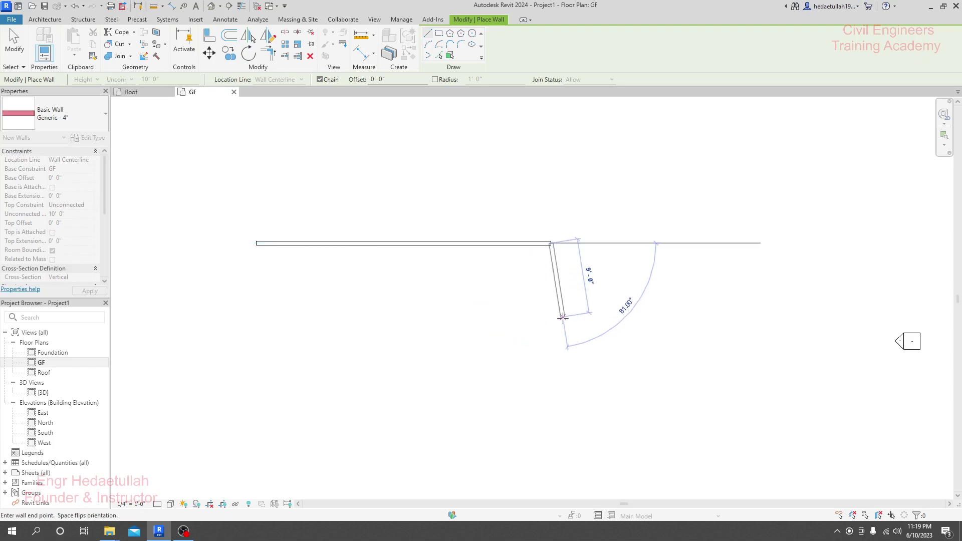
key(Escape)
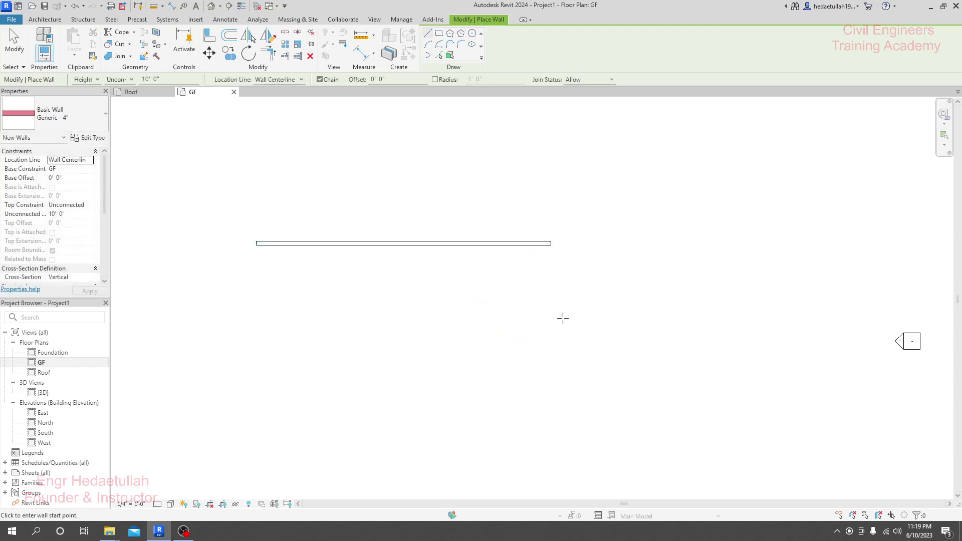
- Draw a second parallel 29' 0" wall below it, located by Core Centerline
click(301, 80)
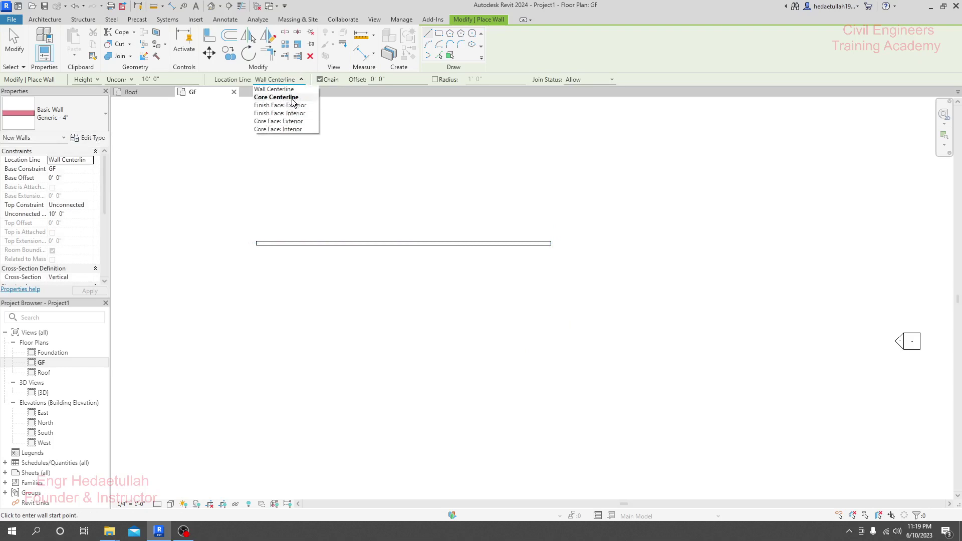
click(294, 102)
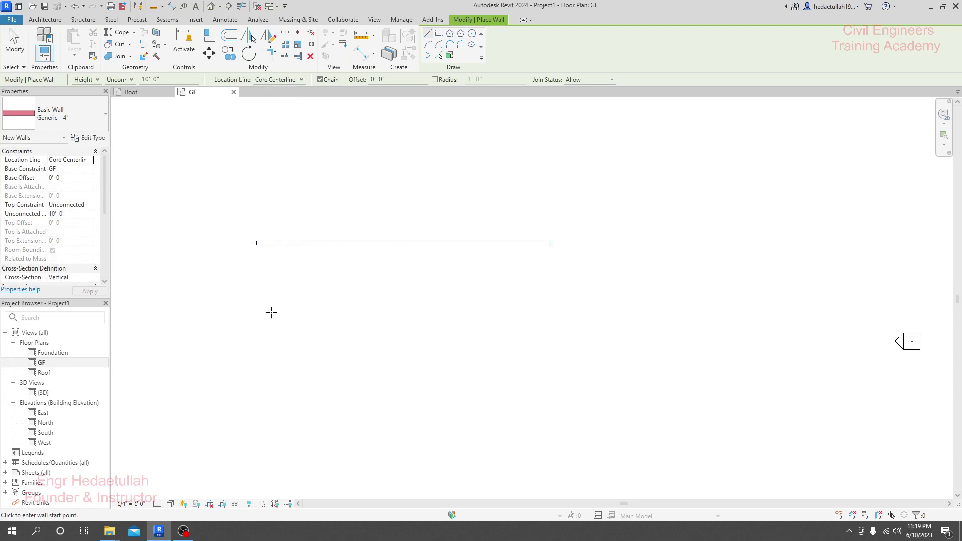
click(257, 292)
scroll(438, 294, up, 2)
scroll(438, 294, up, 3)
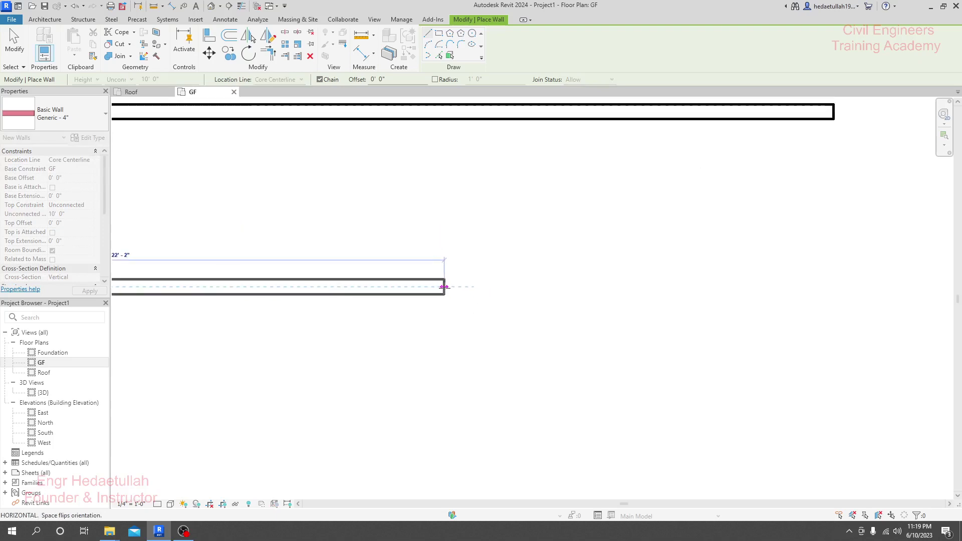
scroll(624, 285, down, 3)
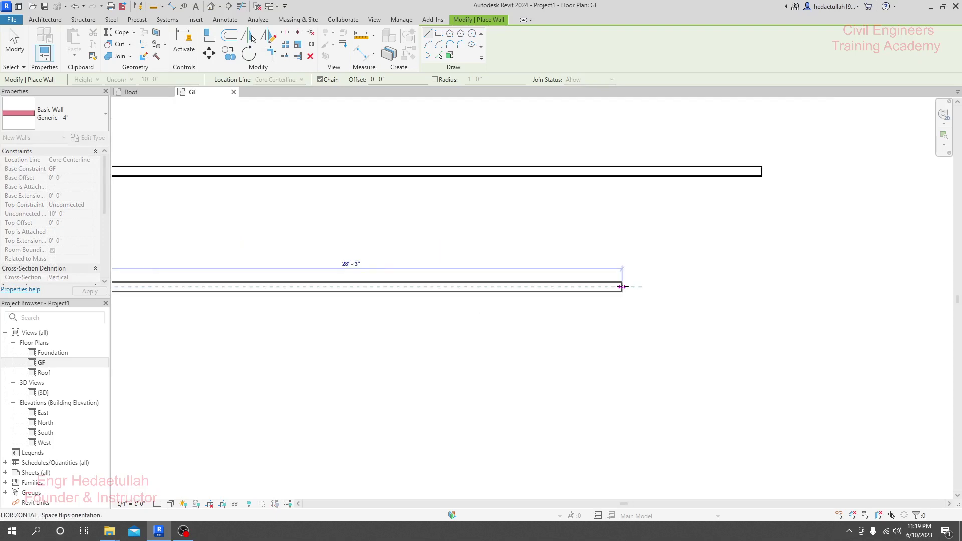
click(654, 286)
key(Escape)
key(Escape)
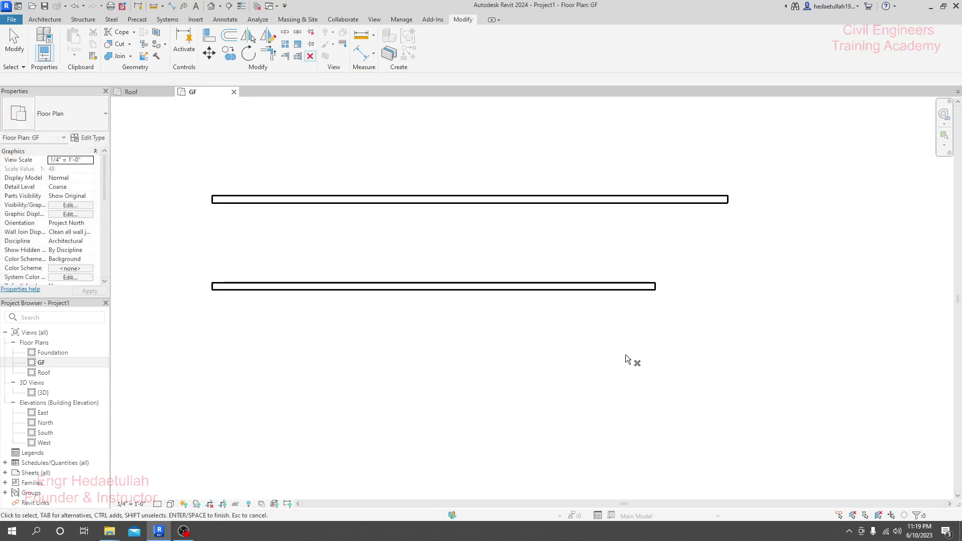
- Restart the architectural Wall tool from the Architecture tab
click(44, 19)
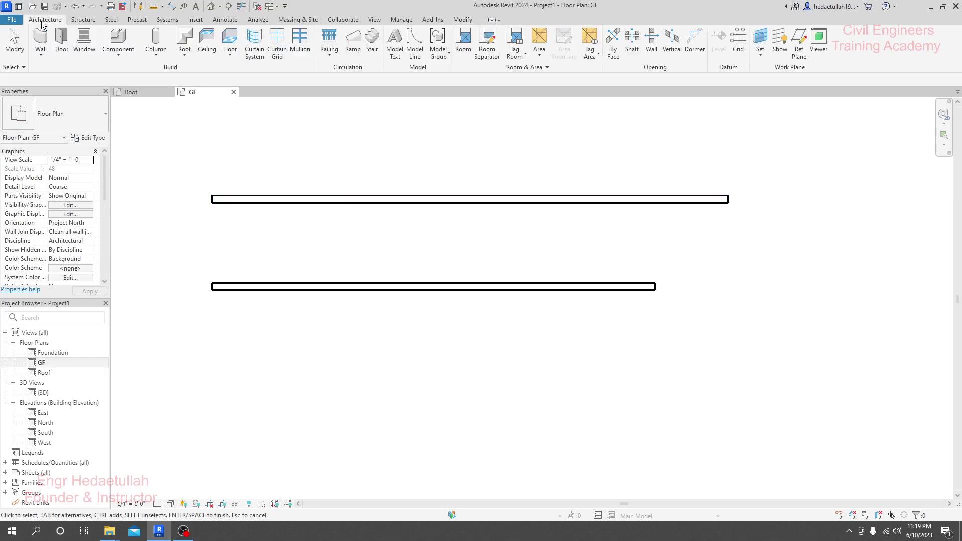
click(41, 55)
click(54, 73)
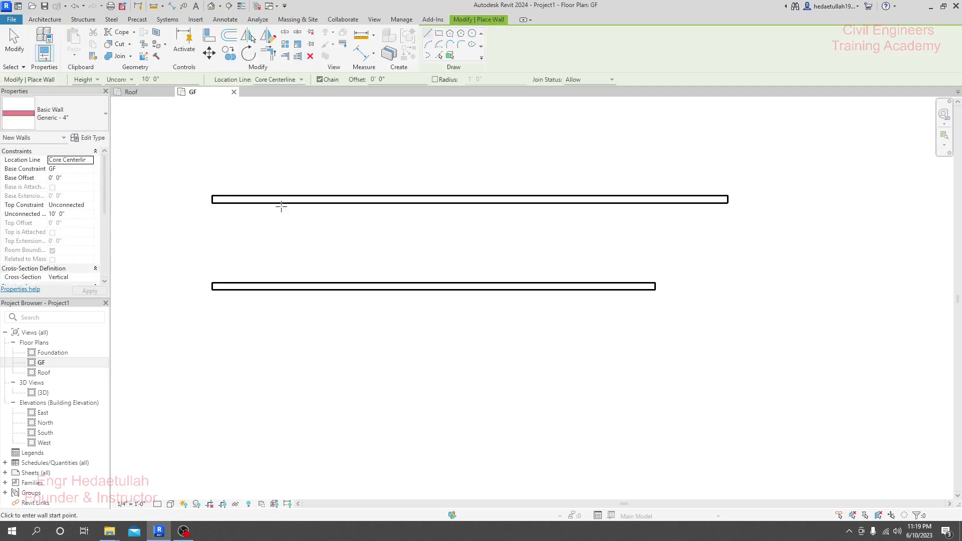
- Draw a 26'-0" wall below the others, located by Finish Face: Exterior
click(301, 79)
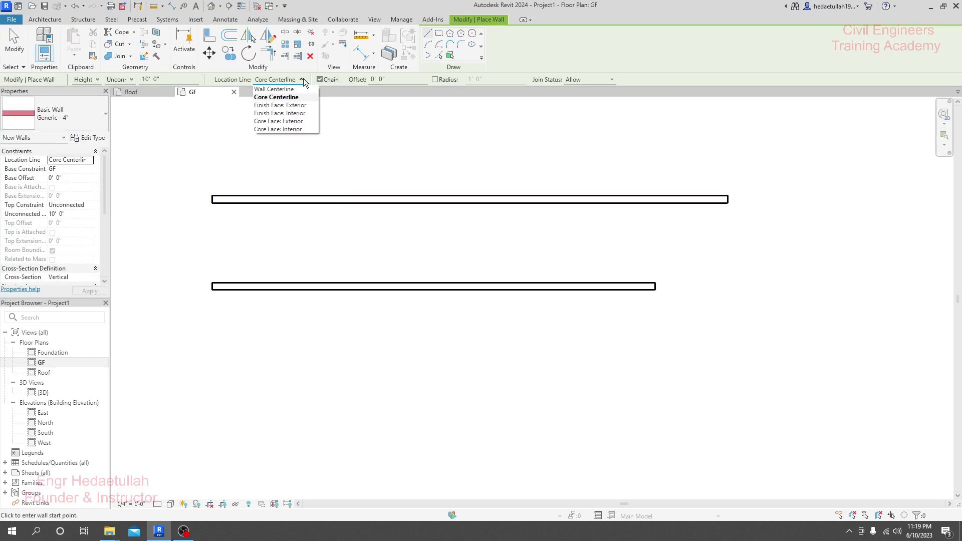
click(302, 105)
middle_drag(231, 392, 230, 346)
click(218, 335)
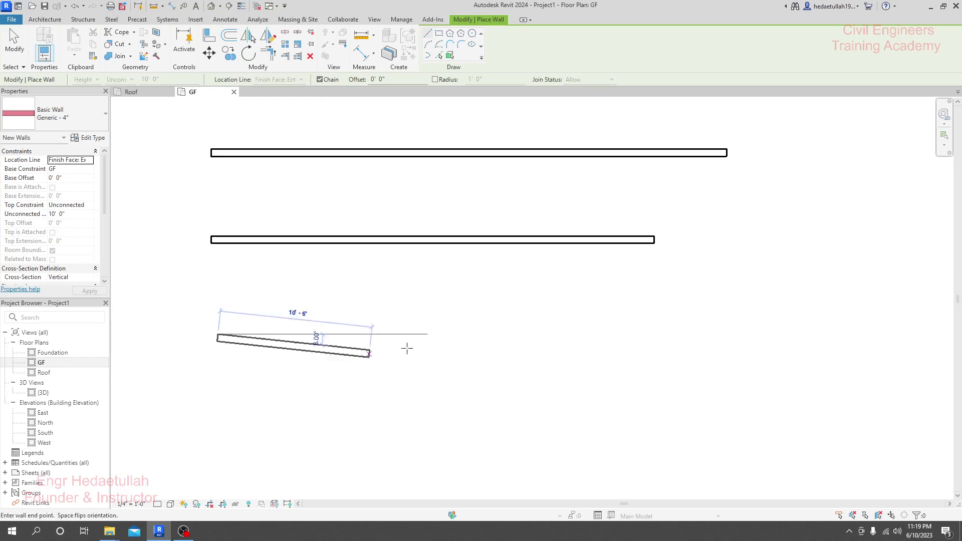
scroll(541, 339, up, 4)
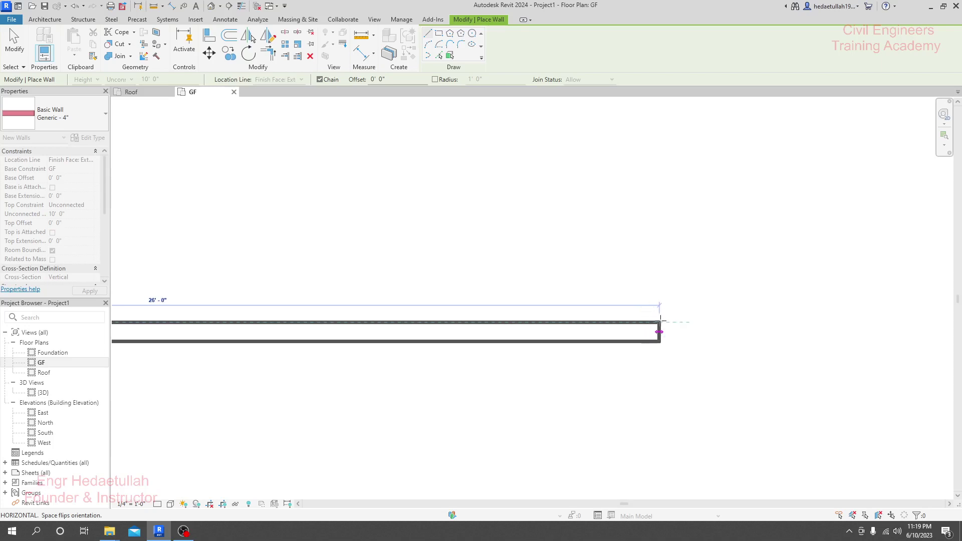
scroll(658, 321, down, 2)
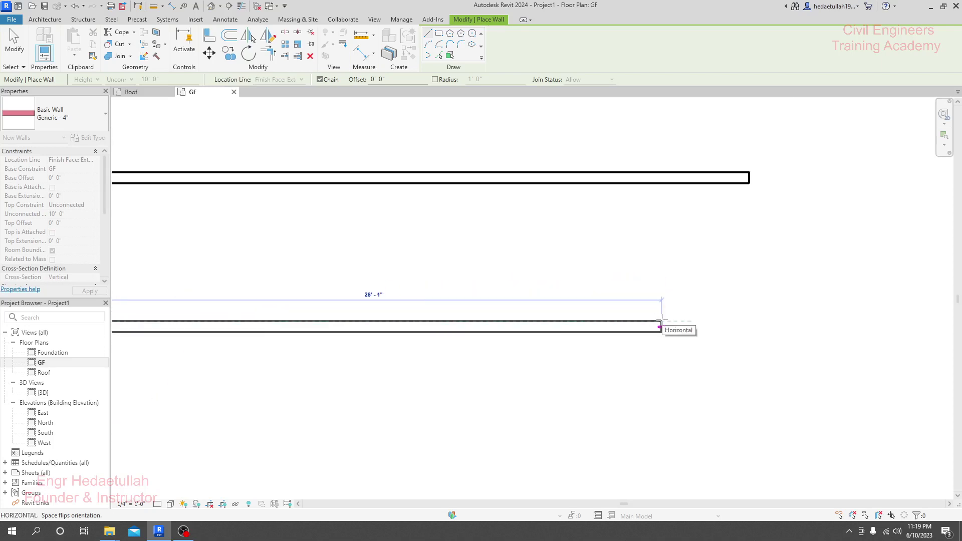
click(660, 326)
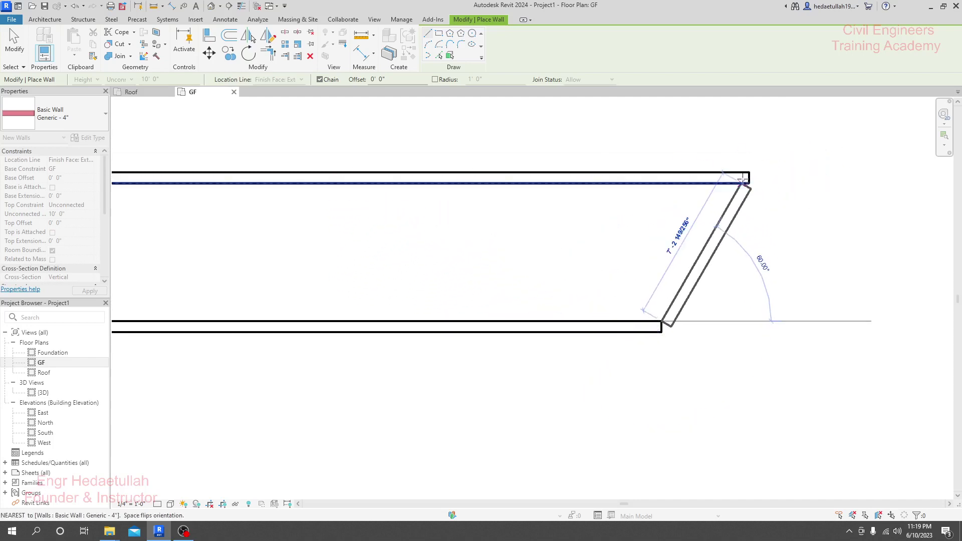
- Chain a diagonal wall up to the upper wall's endpoint and end the wall chain
scroll(745, 176, down, 2)
scroll(749, 167, up, 4)
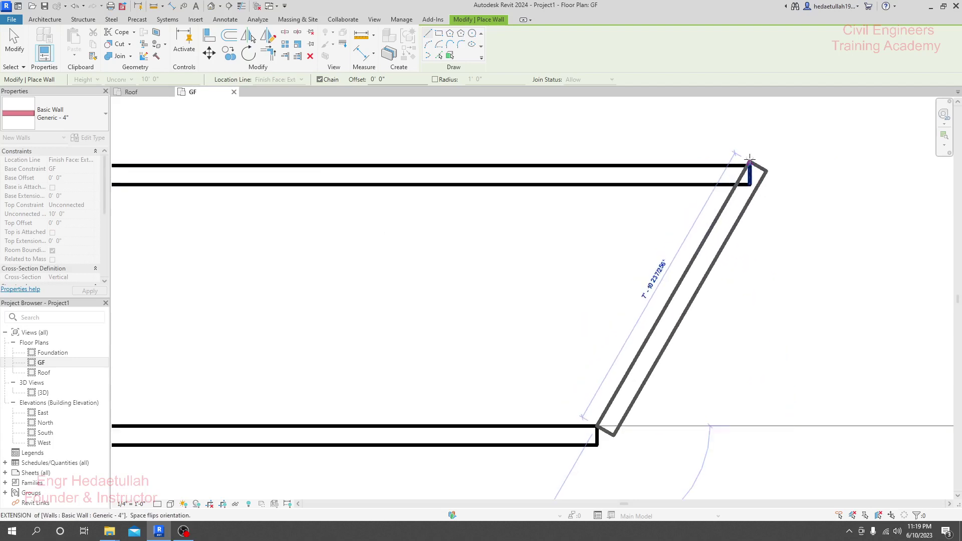
click(750, 184)
scroll(739, 262, down, 1)
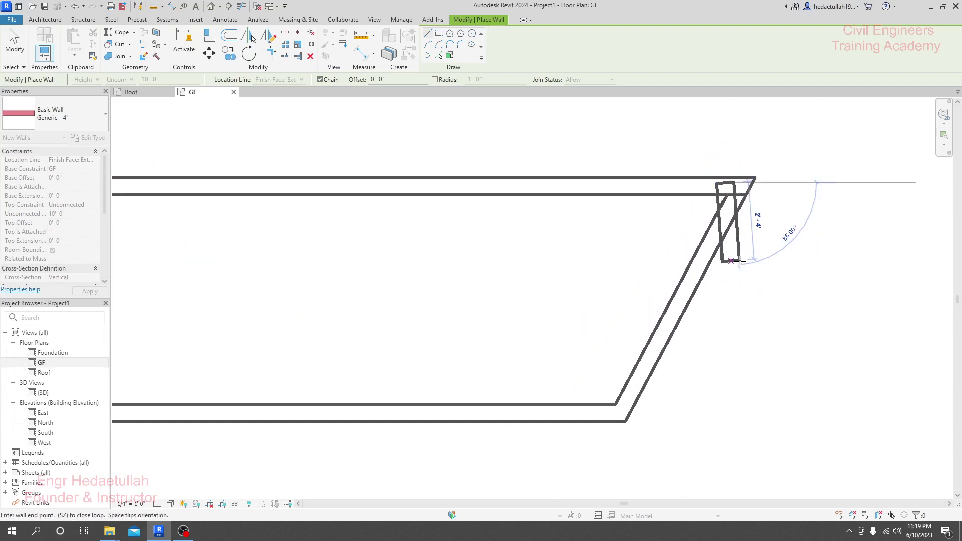
key(Escape)
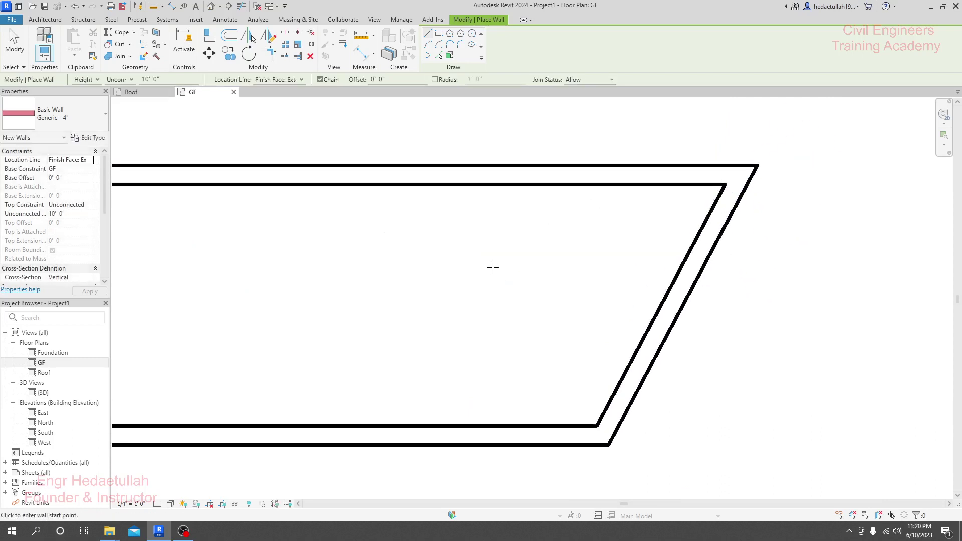
scroll(492, 268, down, 5)
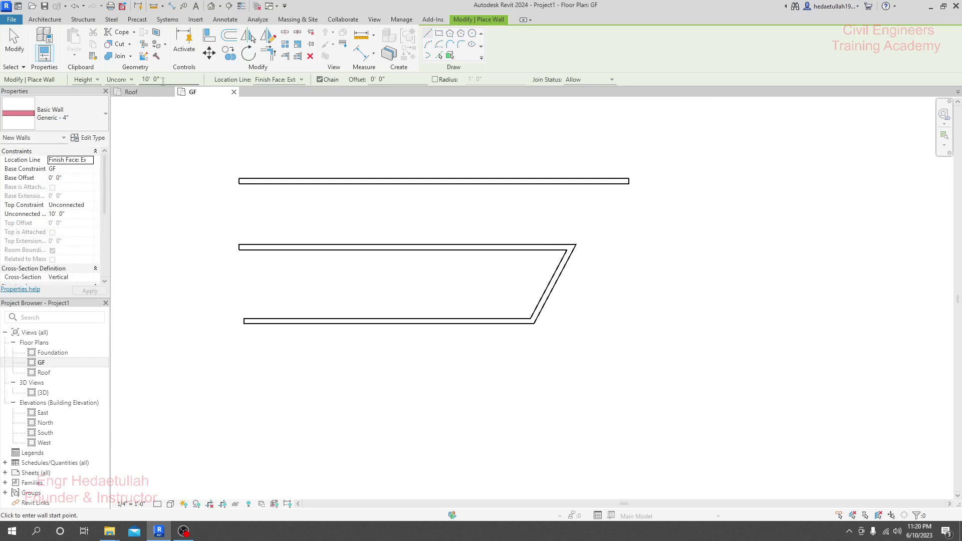
scroll(406, 205, down, 2)
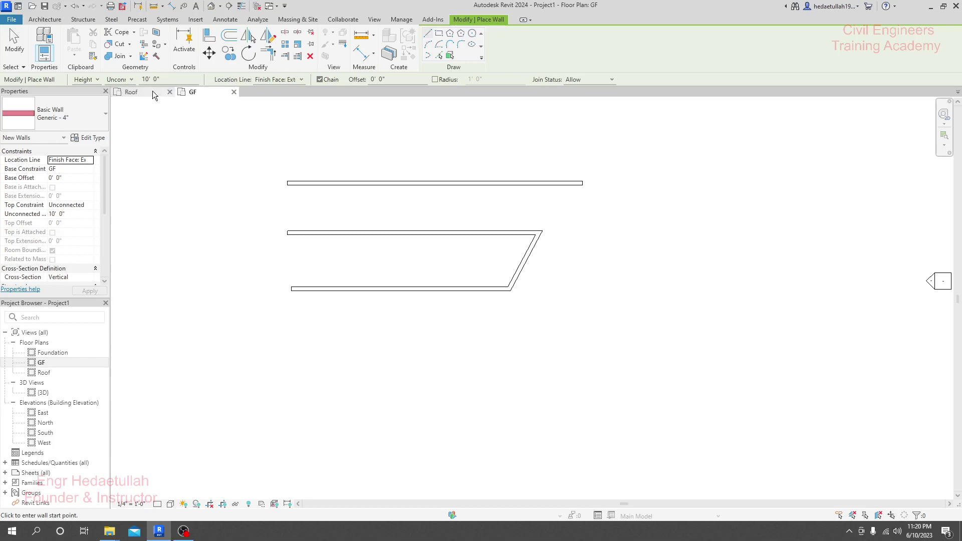
- Open the East elevation and centre the GF walls rising to Roof 10'-0"
double_click(43, 412)
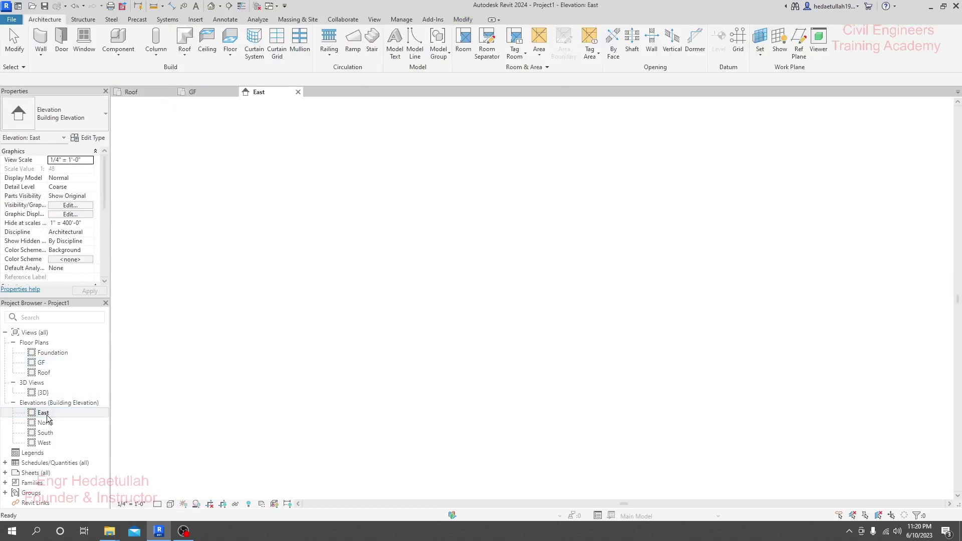
middle_drag(562, 389, 522, 395)
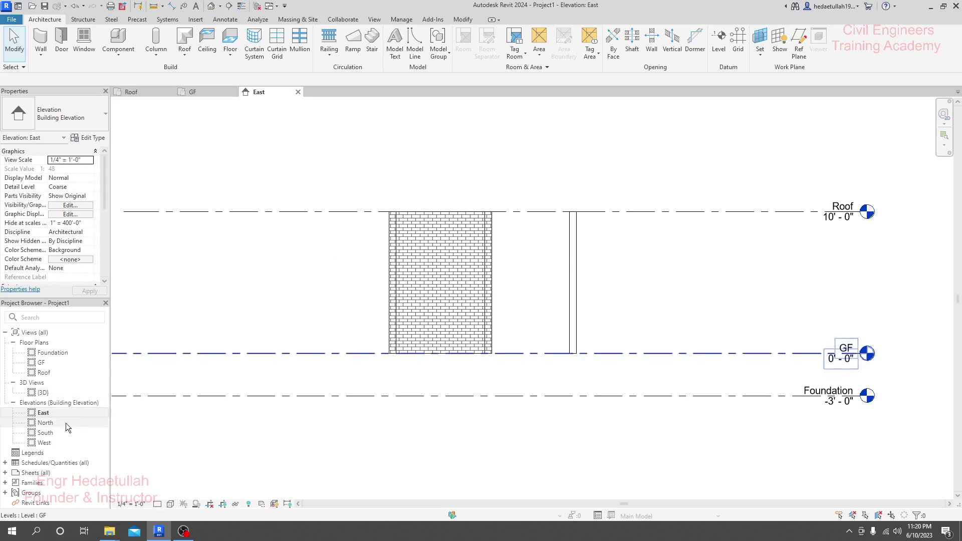
- Open the default 3D view and zoom out to see the GF walls
double_click(43, 393)
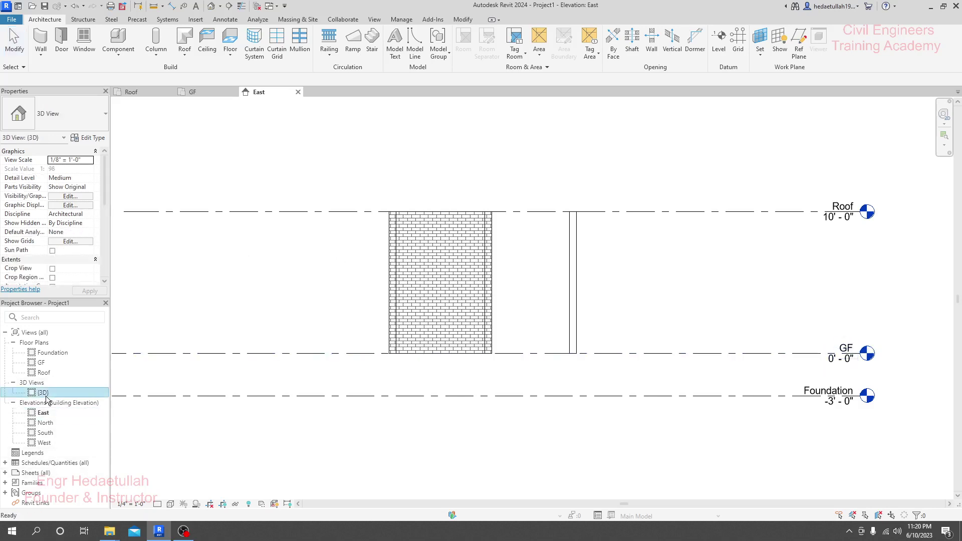
scroll(496, 201, up, 5)
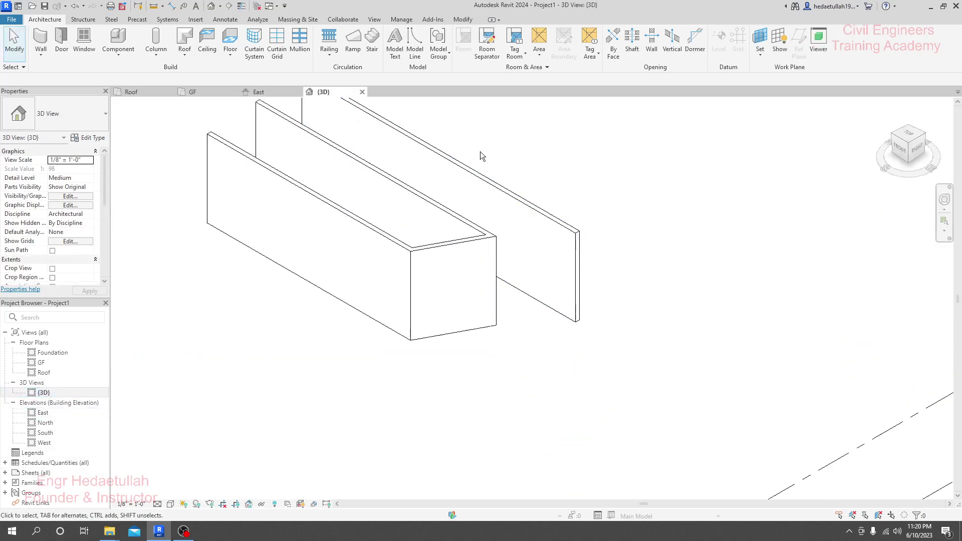
scroll(508, 223, down, 3)
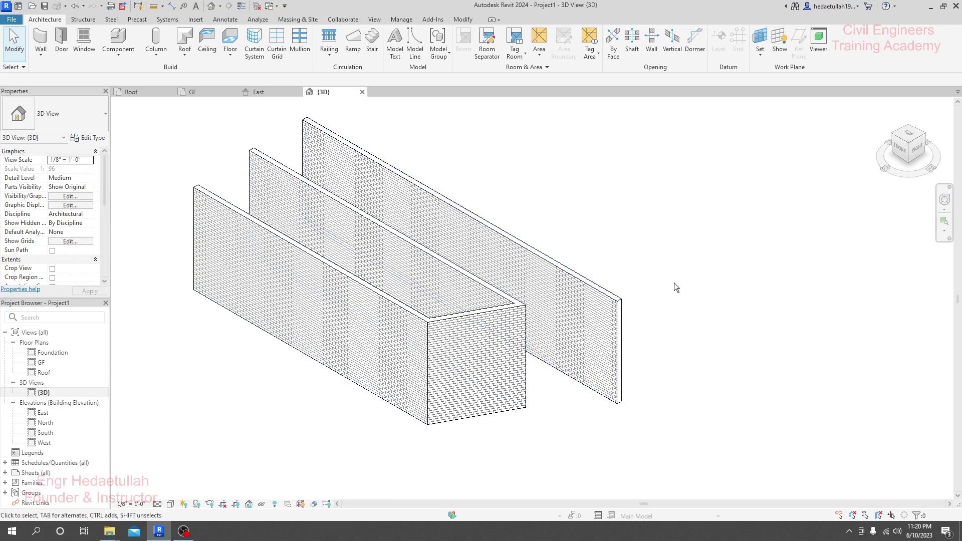
scroll(674, 283, down, 2)
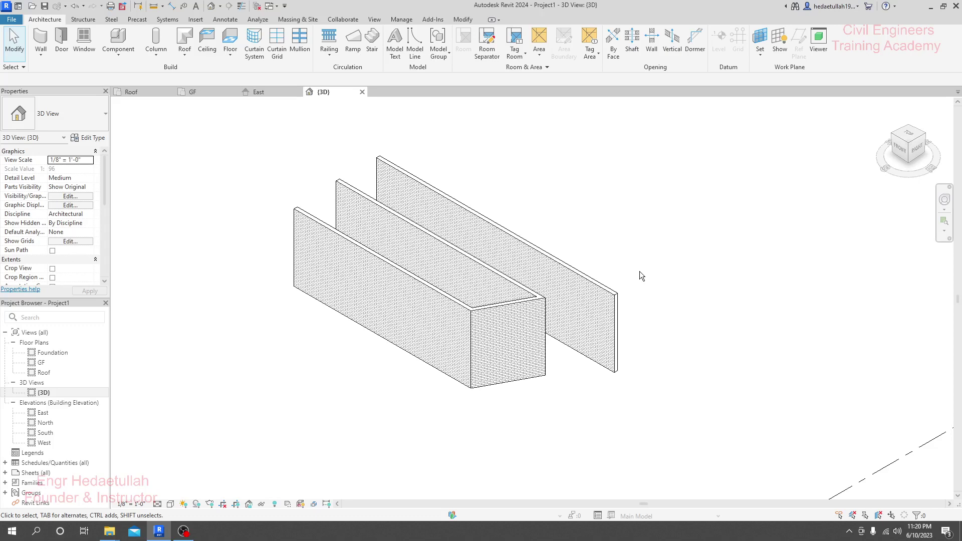
scroll(639, 272, down, 1)
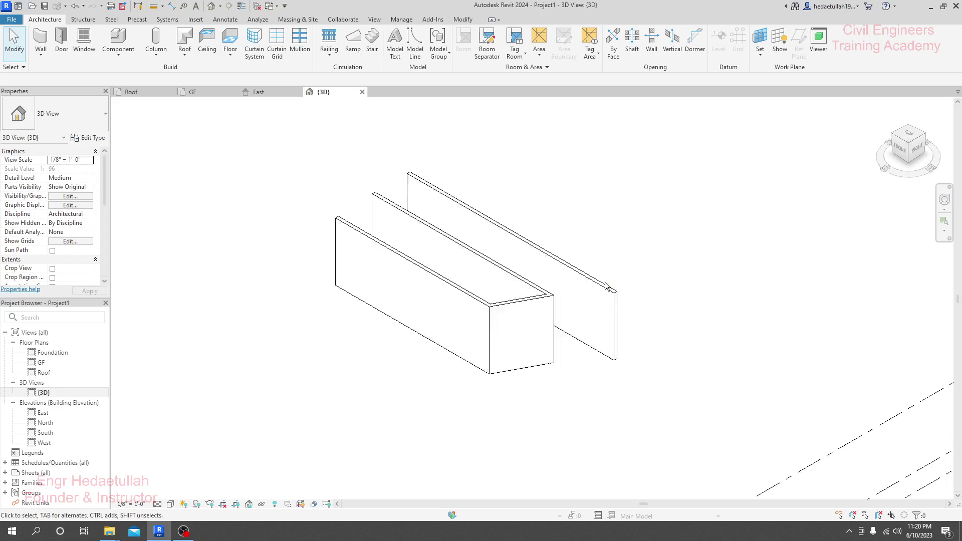
- Switch the 3D view to Realistic style and orbit along the brick walls
click(170, 504)
click(187, 492)
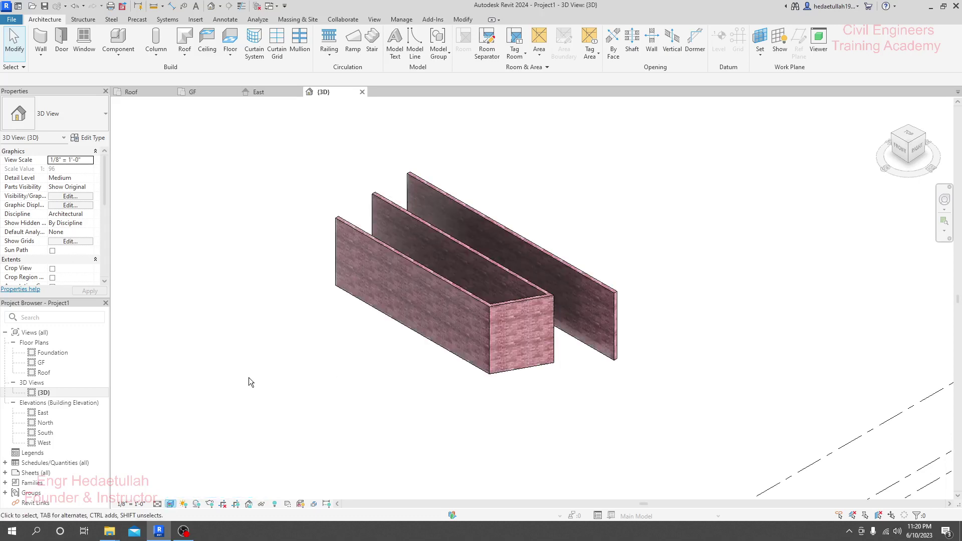
scroll(692, 308, up, 4)
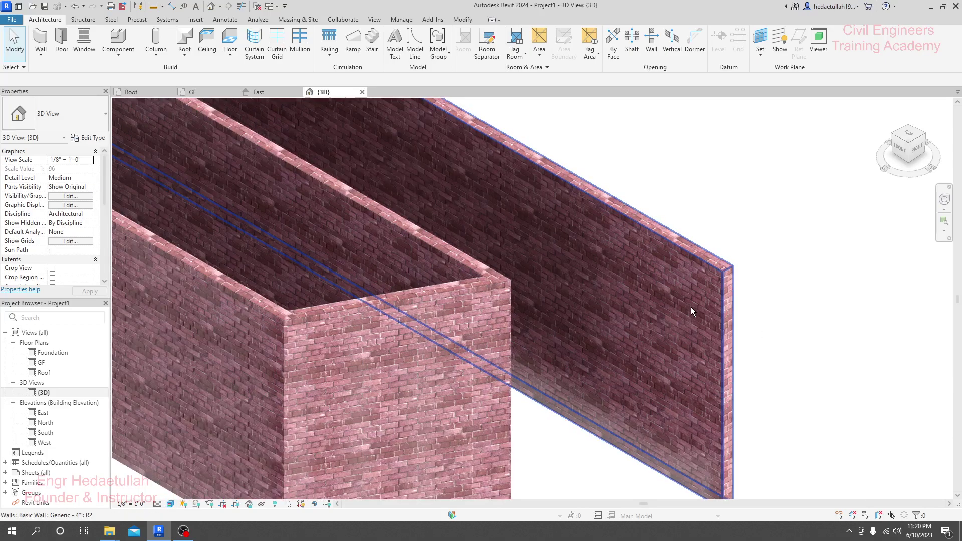
scroll(444, 283, up, 6)
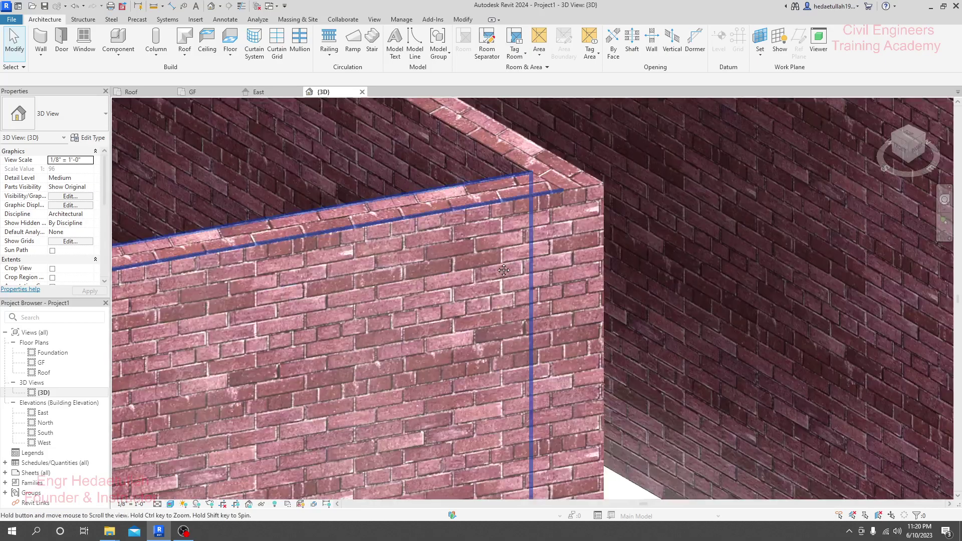
scroll(489, 277, down, 4)
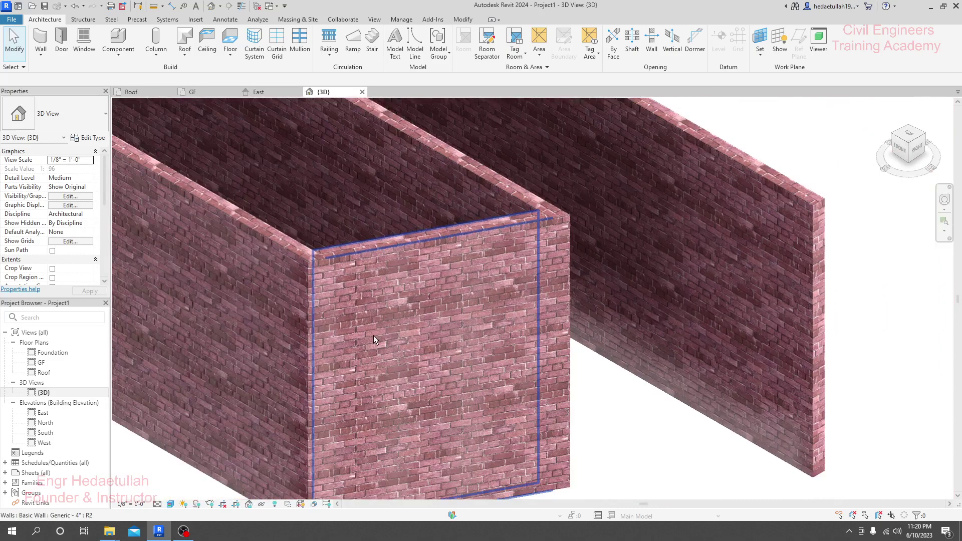
mouse_move(373, 339)
shift+middle_down()
mouse_move(330, 334)
mouse_move(372, 340)
shift+middle_up()
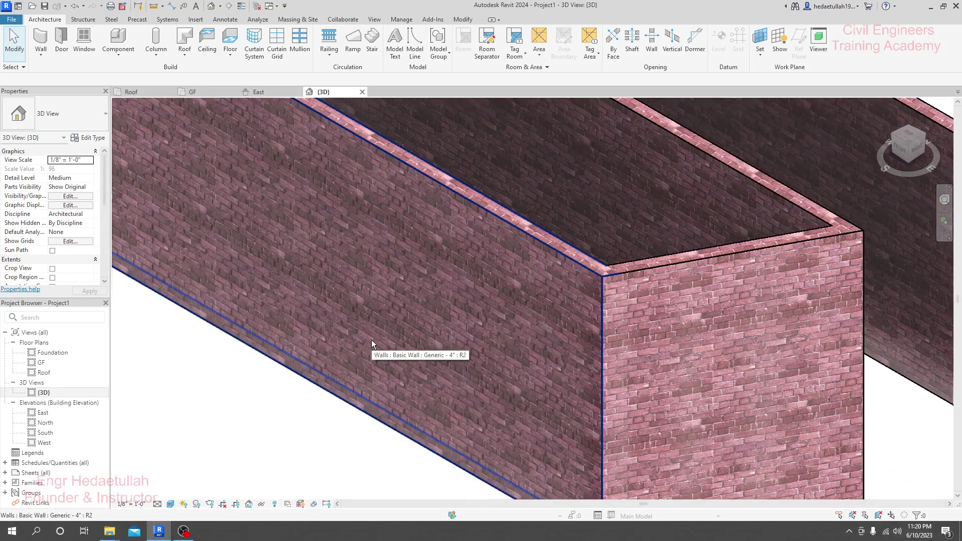
scroll(413, 327, down, 5)
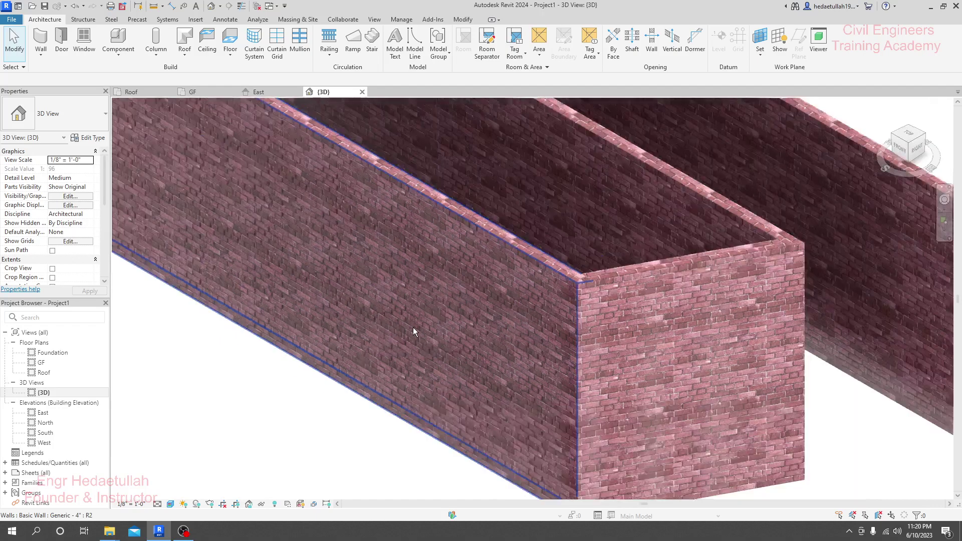
middle_drag(320, 390, 330, 396)
scroll(328, 397, down, 2)
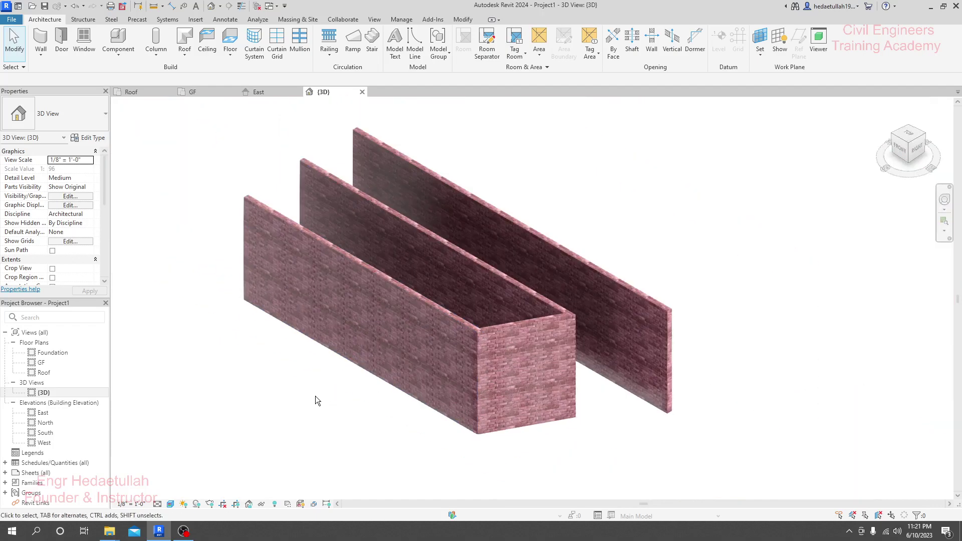
- Close the 3D view and shift the East elevation drawing to the right
click(361, 93)
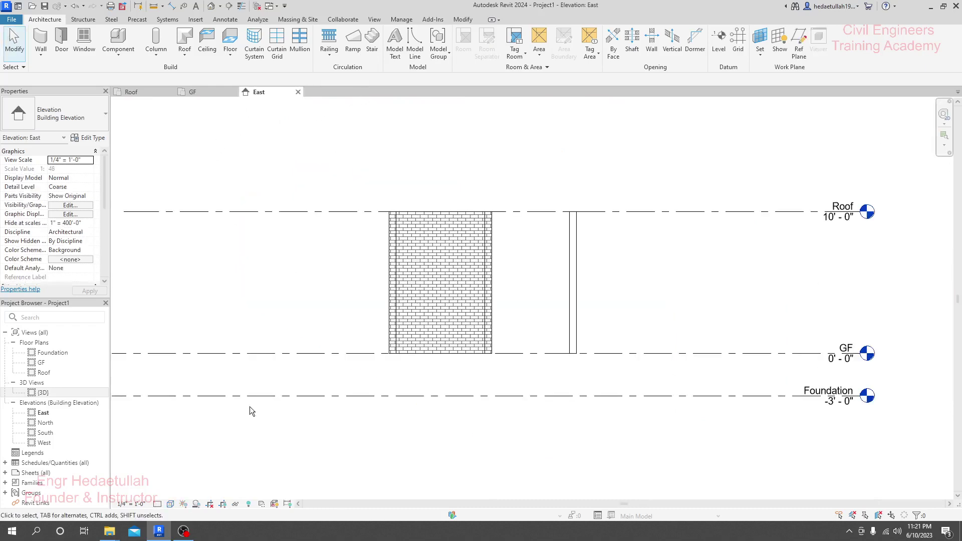
click(172, 504)
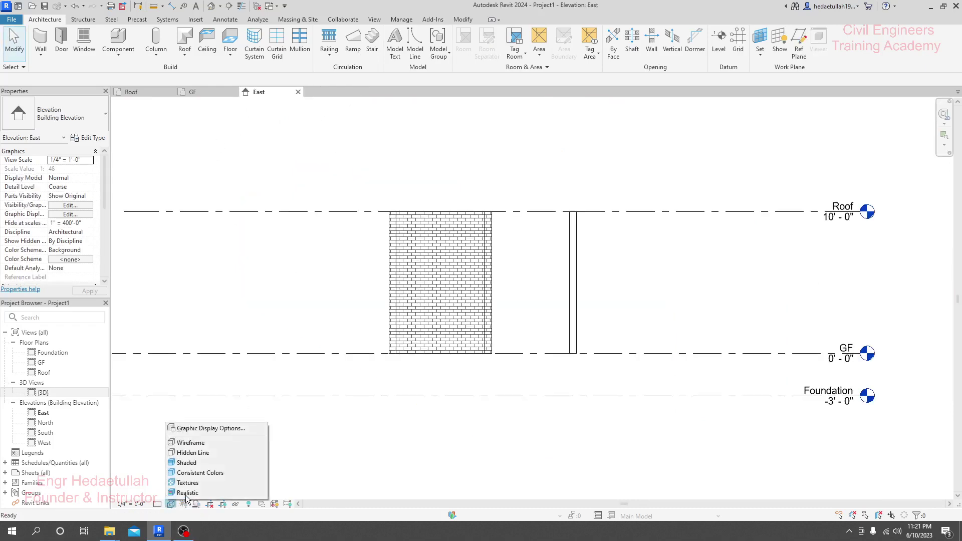
click(200, 442)
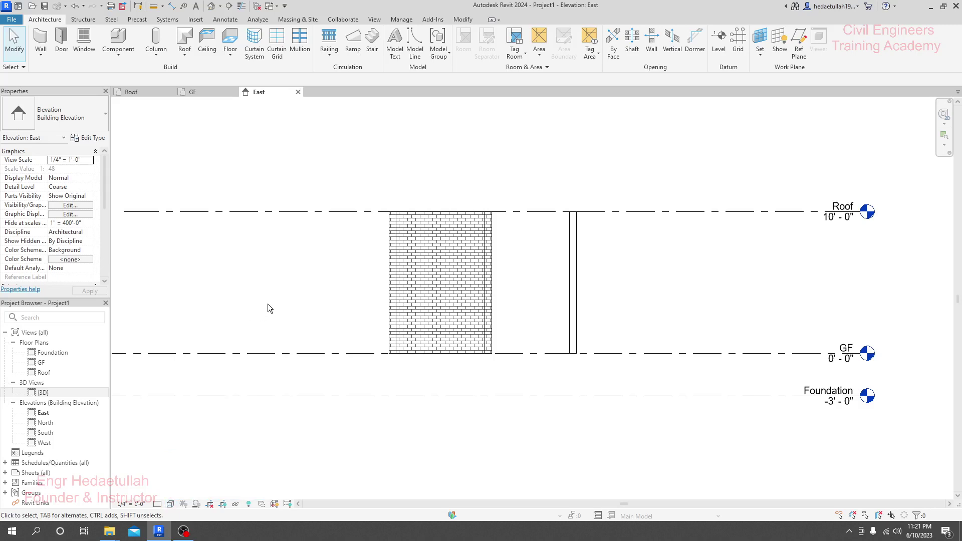
middle_drag(267, 305, 303, 310)
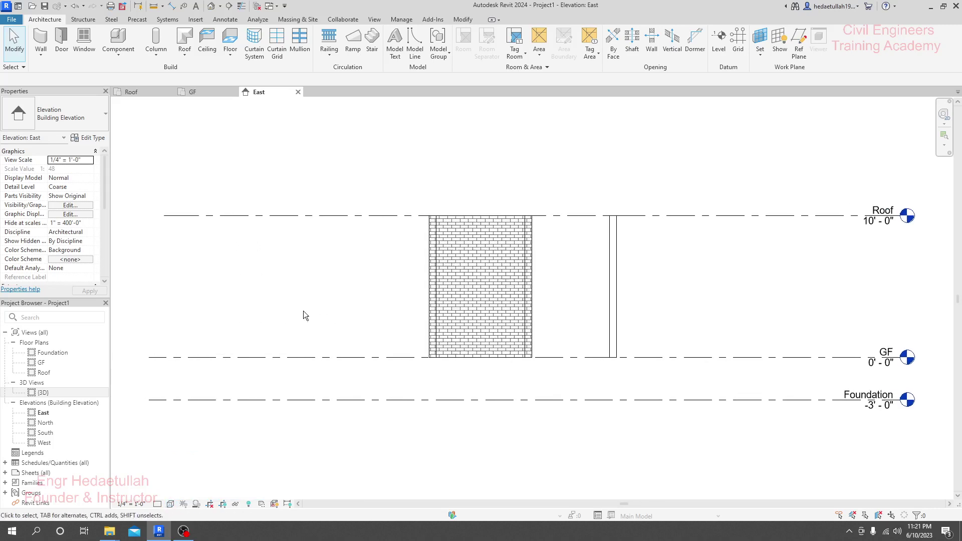
- Close the East elevation and recentre the GF plan around its walls
click(137, 92)
click(194, 92)
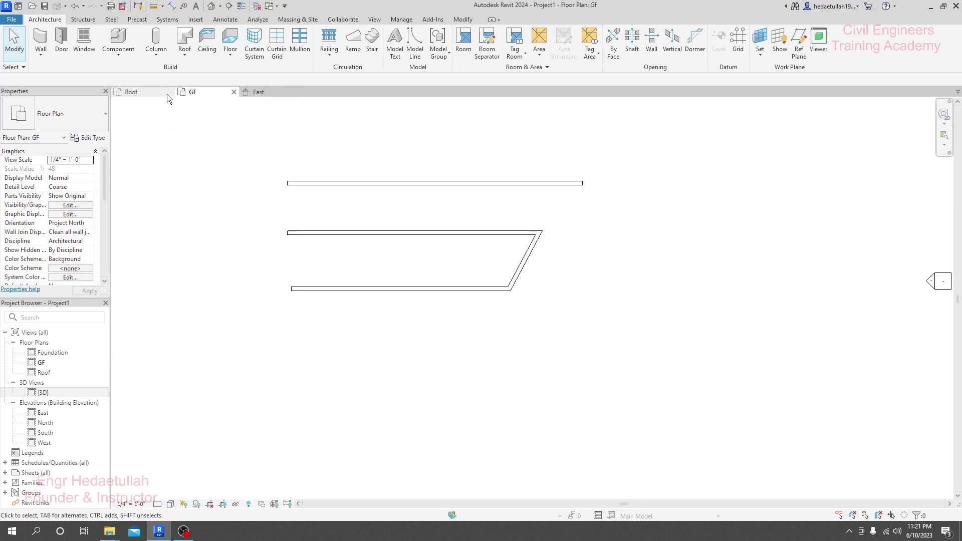
click(277, 93)
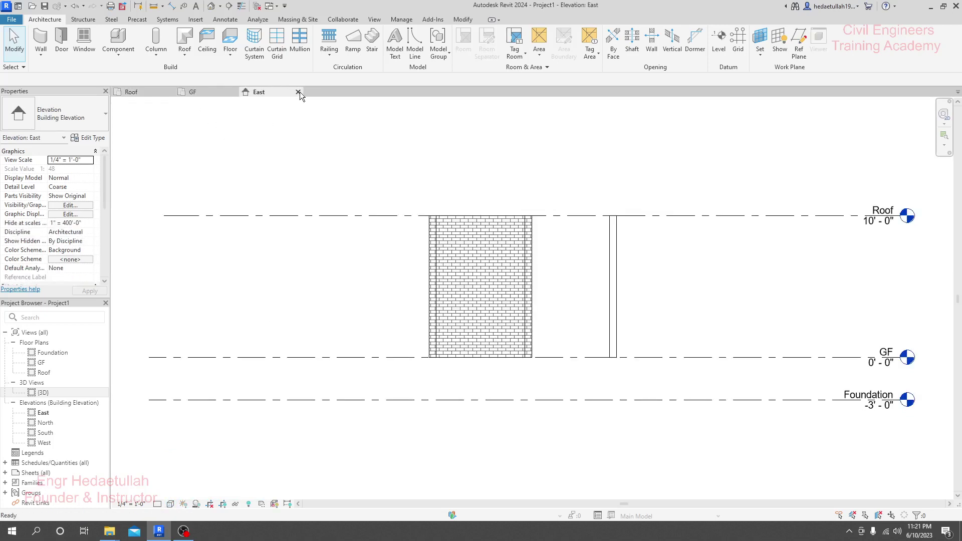
click(299, 92)
scroll(471, 246, down, 2)
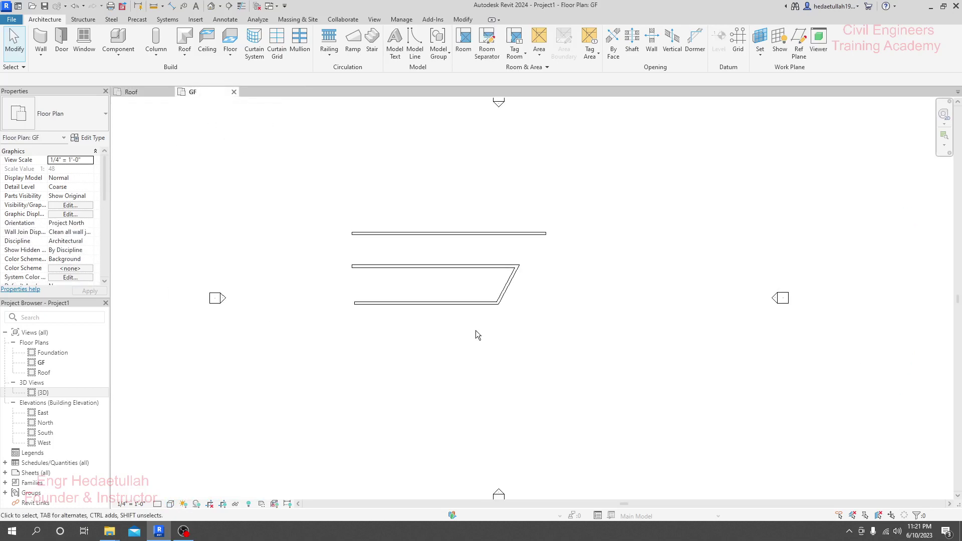
mouse_move(424, 335)
middle_down()
mouse_move(421, 311)
mouse_move(410, 323)
middle_up()
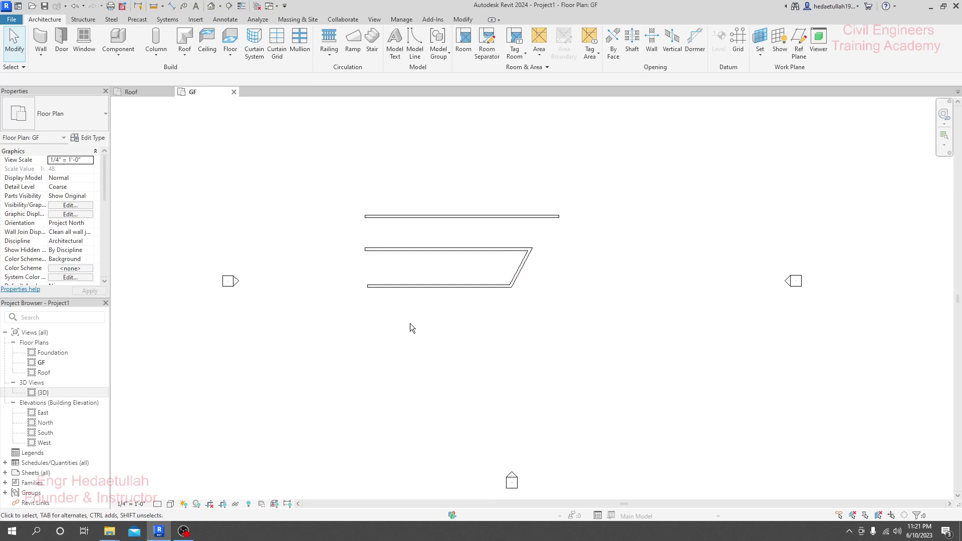
- Start an architectural wall on the GF floor plan
click(38, 56)
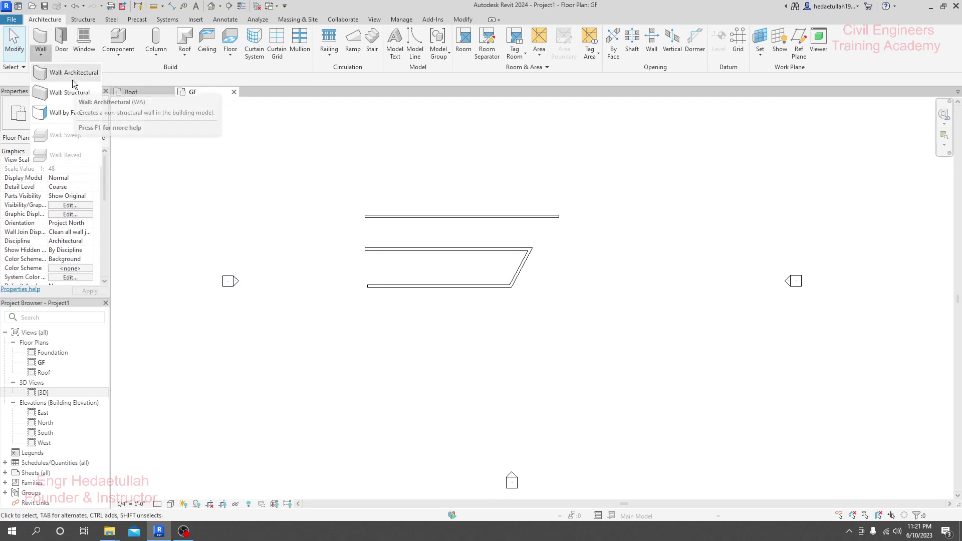
click(147, 97)
click(146, 90)
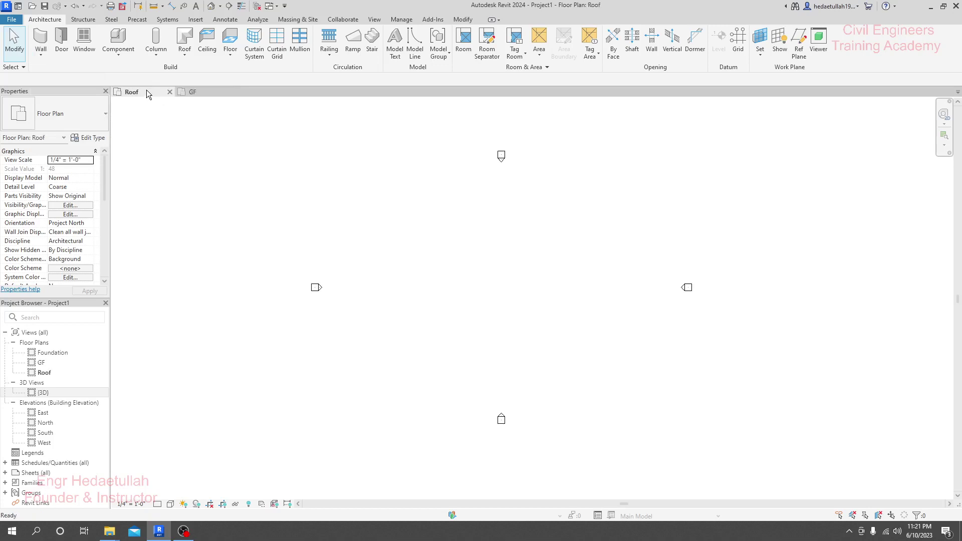
click(209, 90)
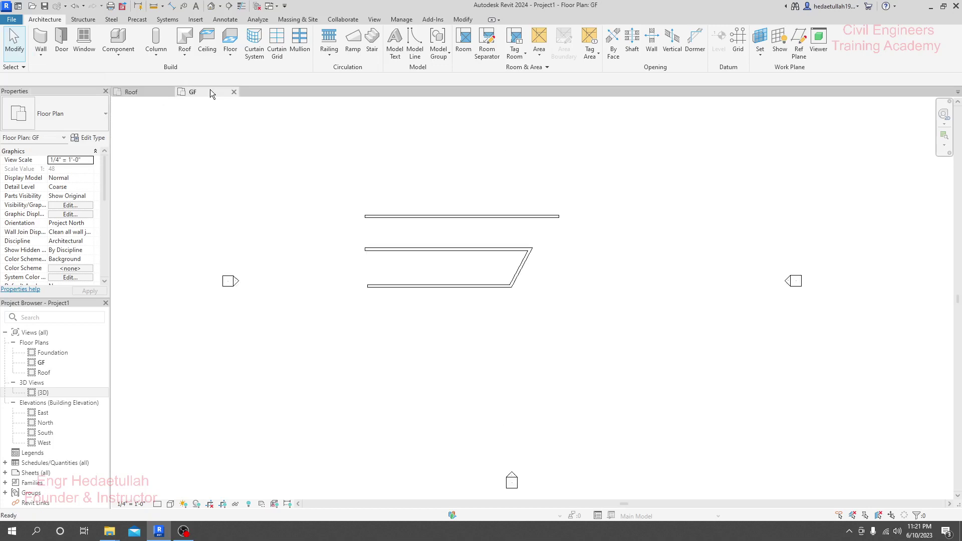
click(40, 55)
click(68, 76)
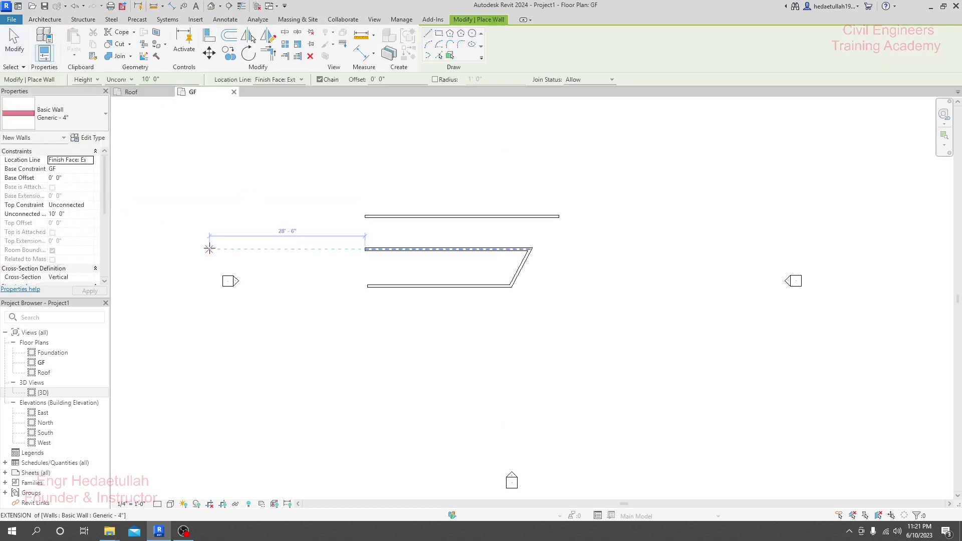
- Set new walls to Height up to Roof, located by Wall Centerline
click(130, 80)
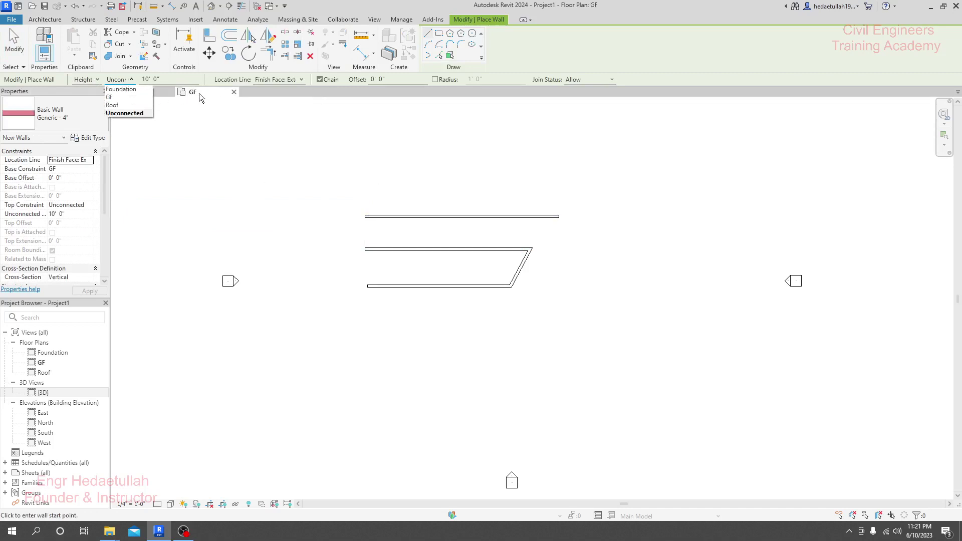
key(Up)
key(Up)
key(Up)
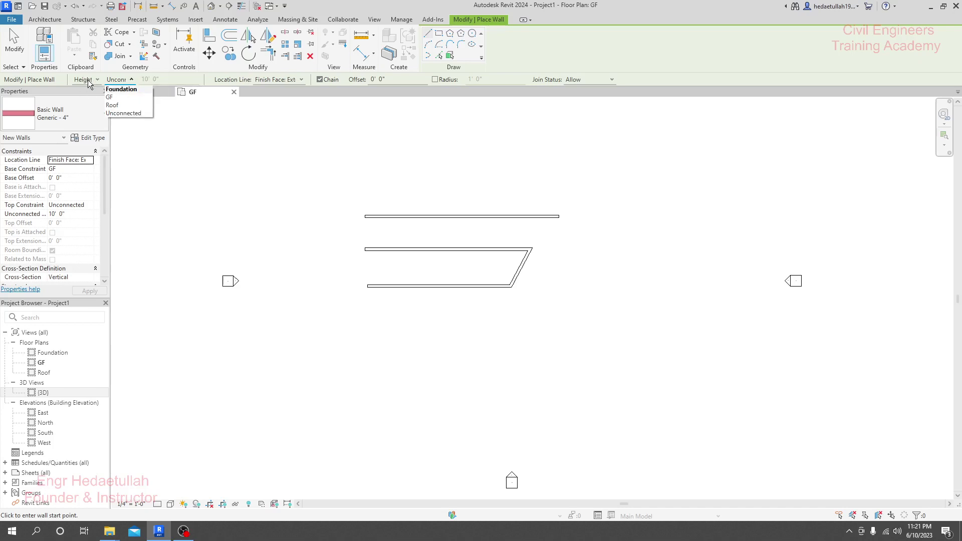
click(89, 80)
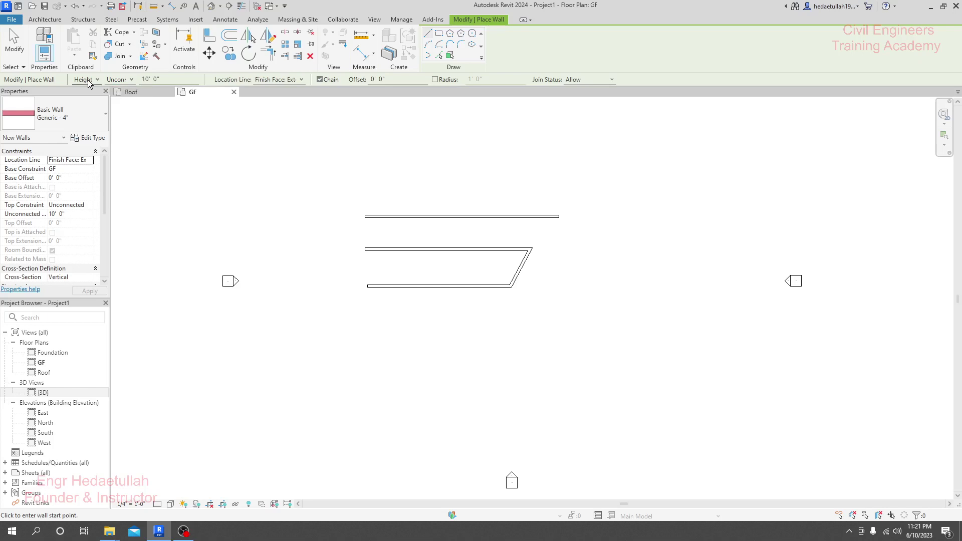
click(88, 80)
click(92, 97)
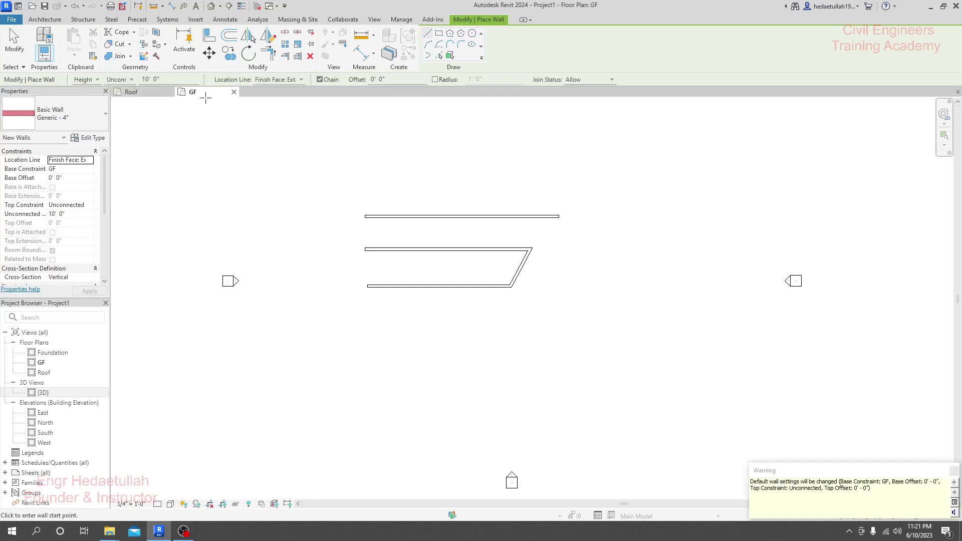
click(132, 80)
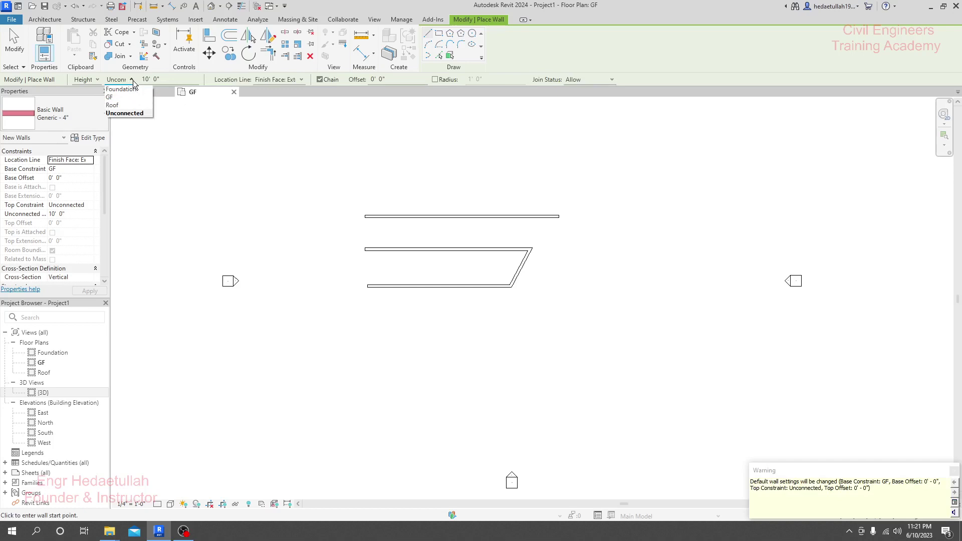
click(120, 105)
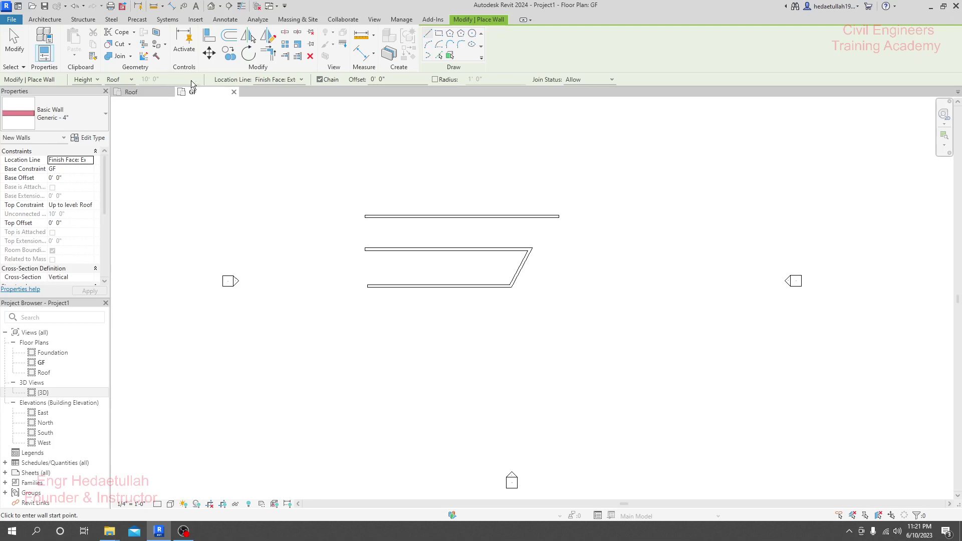
click(300, 80)
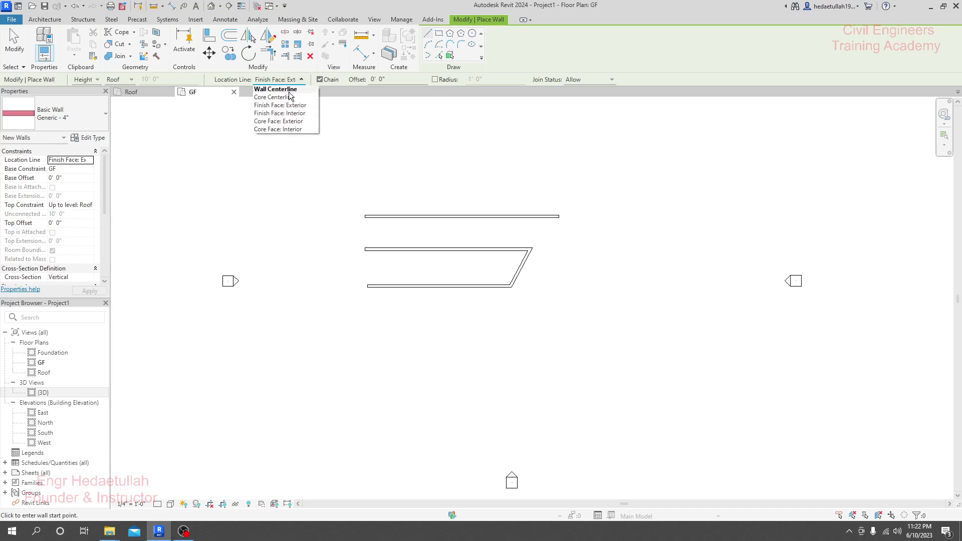
click(289, 91)
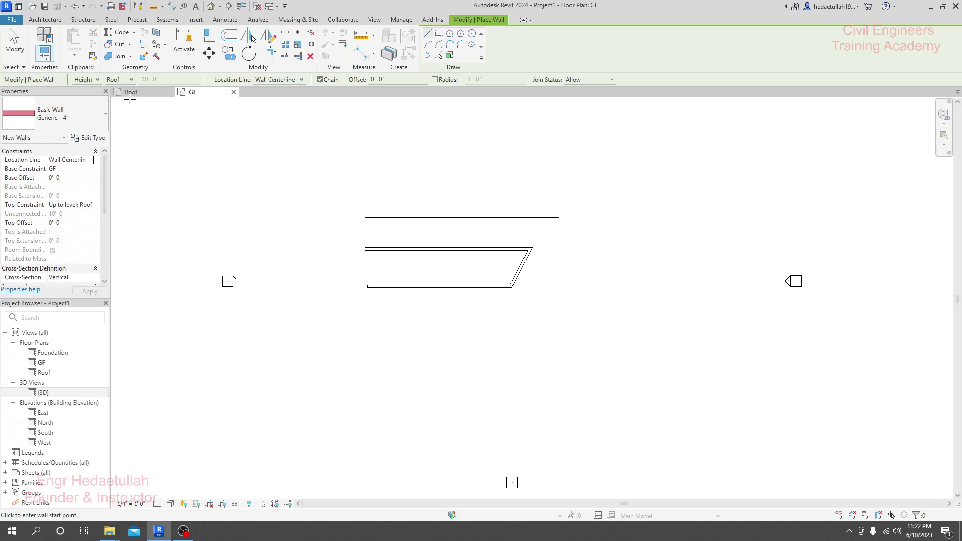
- Draw a horizontal wall followed by an angled segment, then turn off chaining
click(359, 370)
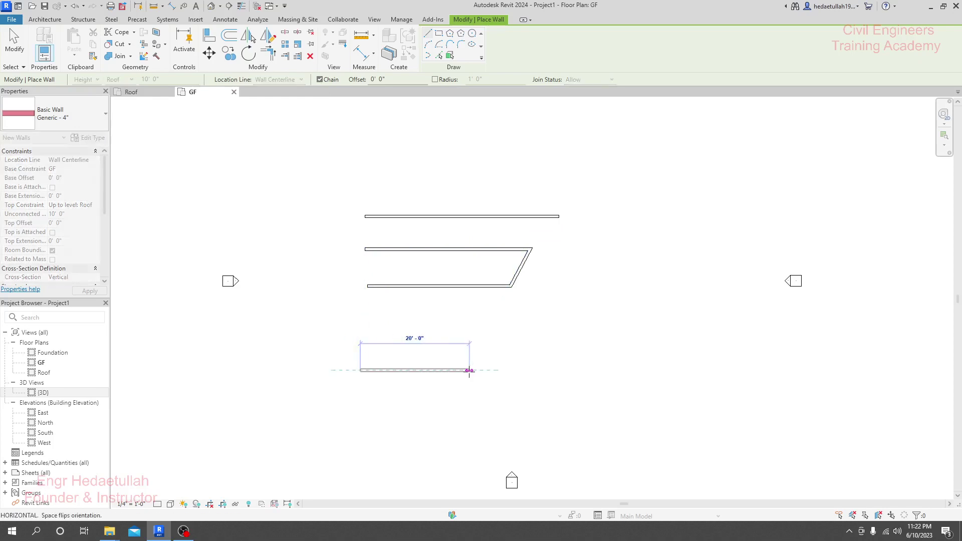
click(469, 370)
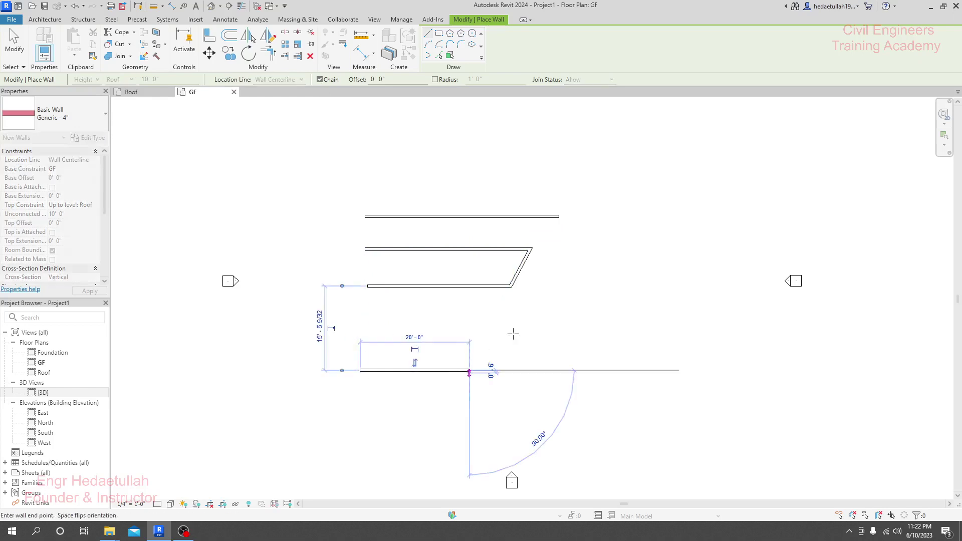
click(545, 315)
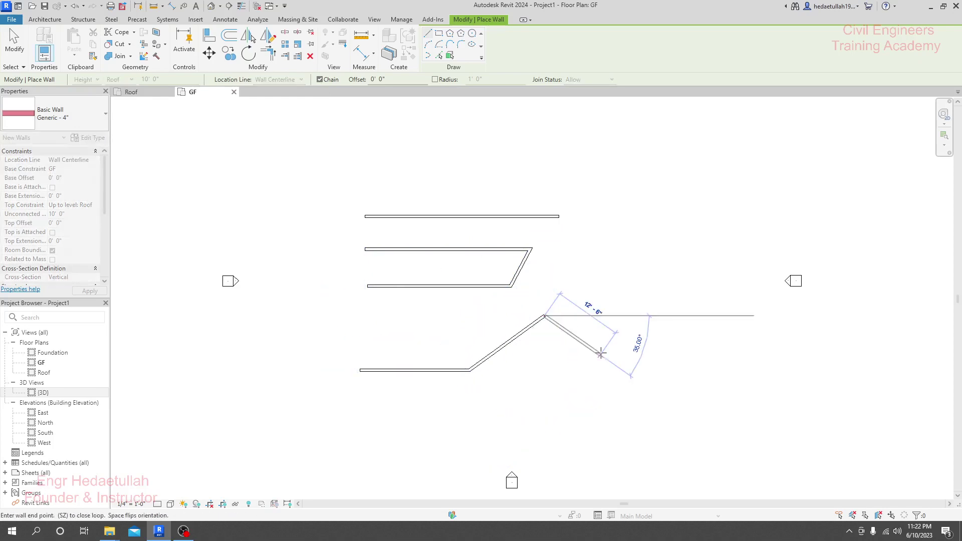
click(319, 79)
click(585, 385)
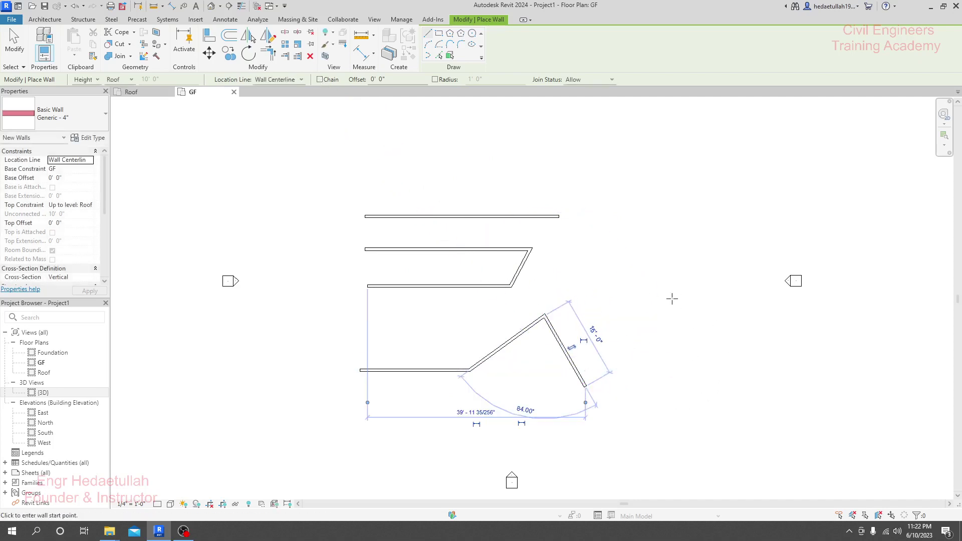
- With chaining on and a 1' offset, draw two parallel 19'-6" walls 2'-0" apart
click(320, 79)
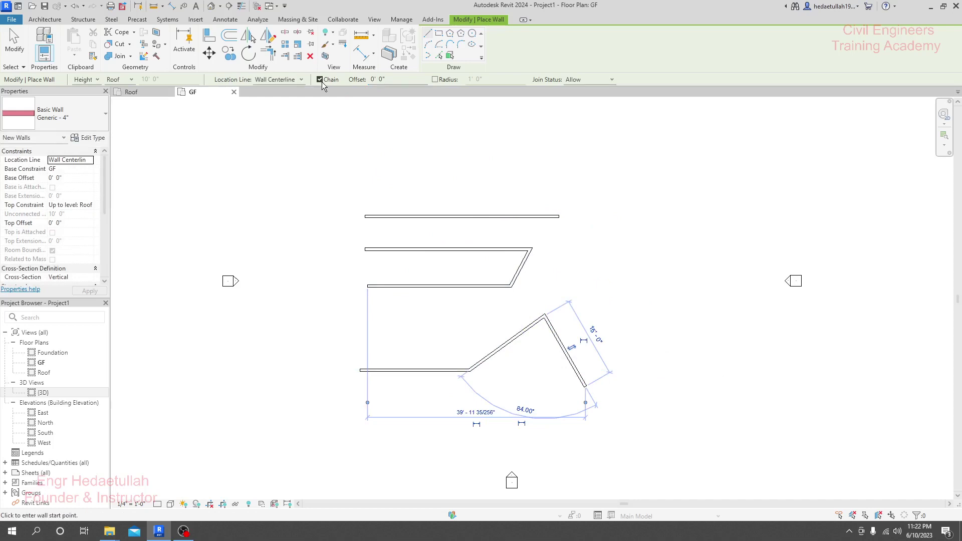
double_click(373, 79)
text(1)
middle_drag(620, 290, 574, 295)
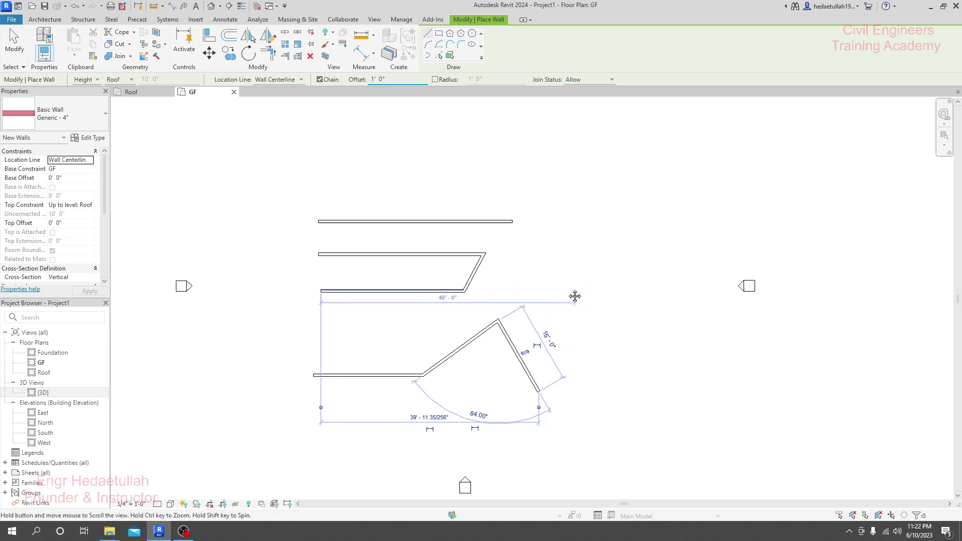
click(583, 302)
scroll(657, 306, up, 4)
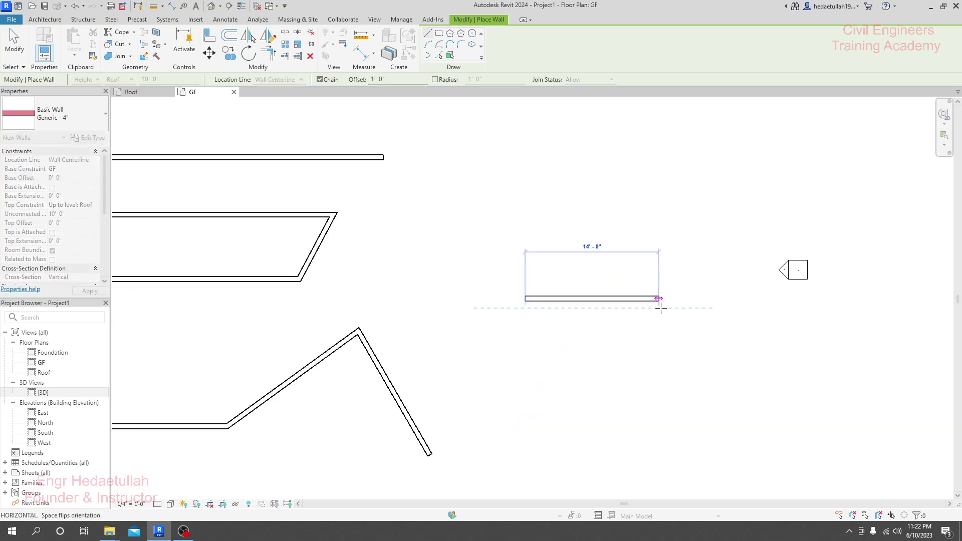
scroll(731, 312, up, 1)
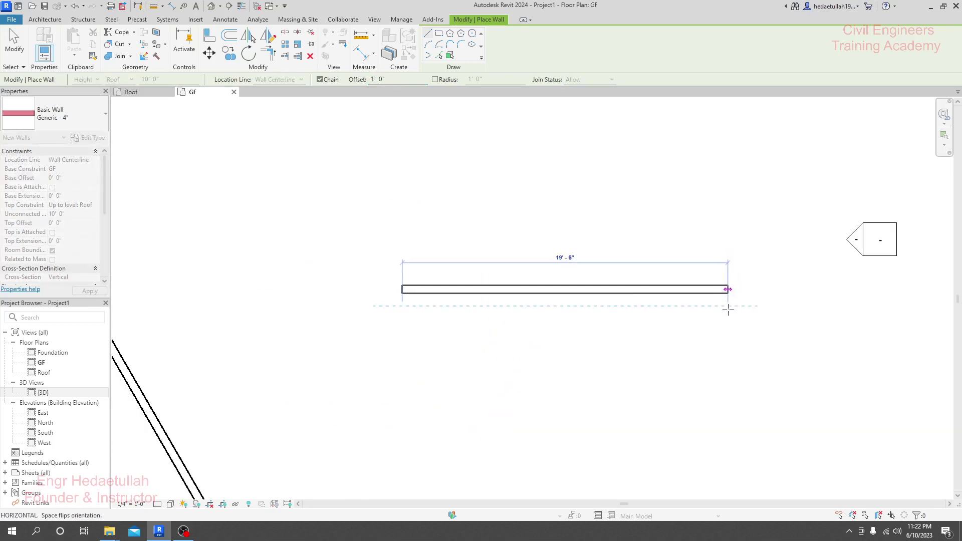
click(728, 311)
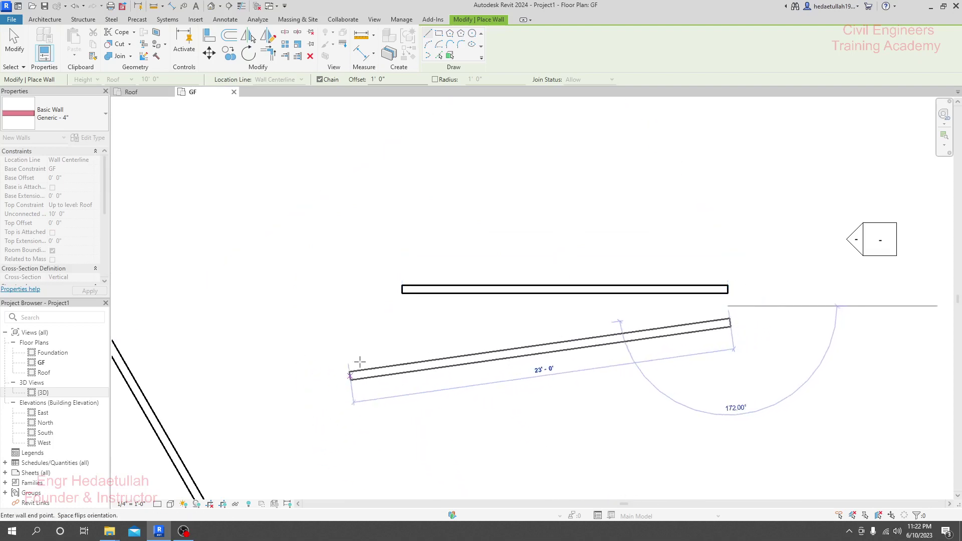
click(402, 305)
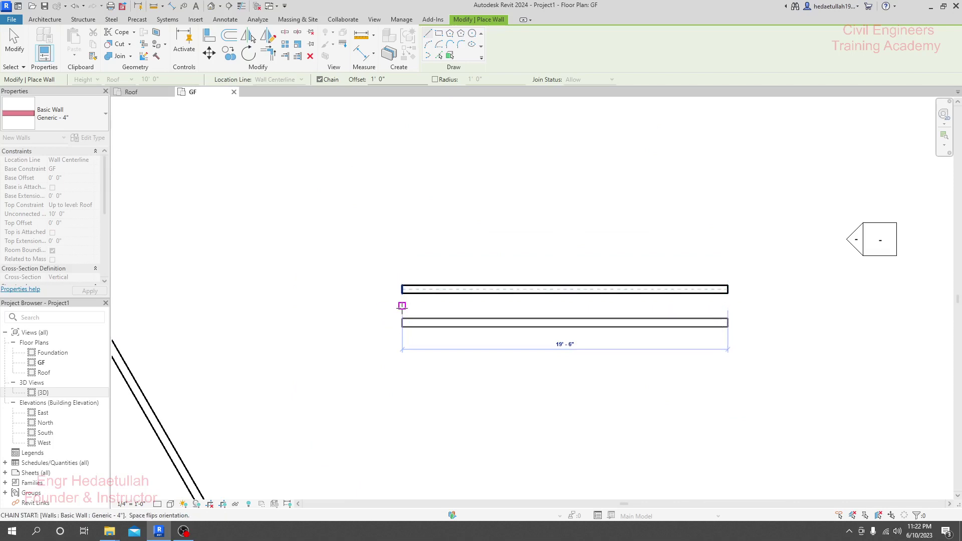
- Exit the Wall tool and zoom out to view the whole GF plan
scroll(334, 323, down, 1)
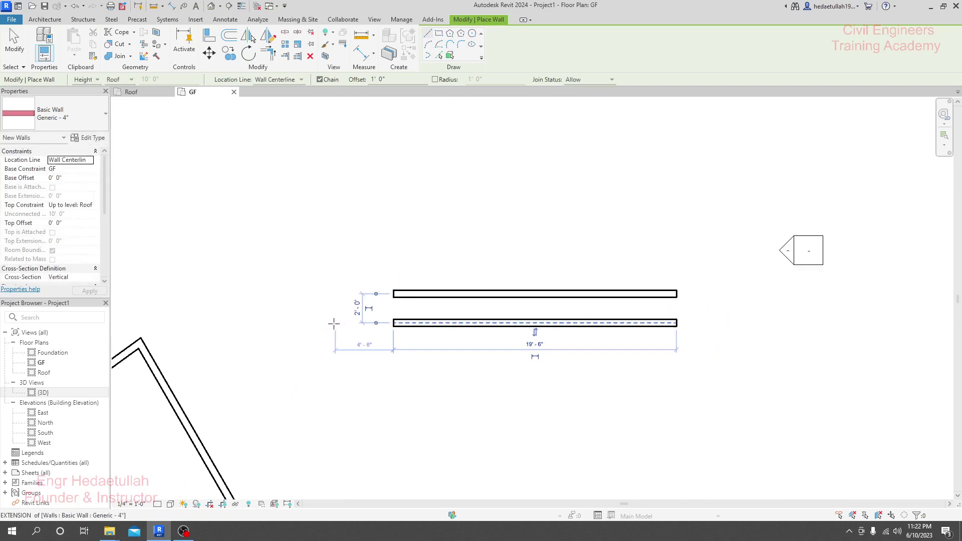
scroll(334, 323, down, 1)
mouse_move(337, 322)
middle_down()
mouse_move(546, 254)
mouse_move(569, 303)
mouse_move(561, 294)
mouse_move(584, 300)
mouse_move(566, 279)
middle_up()
scroll(546, 253, down, 1)
key(Escape)
scroll(550, 289, down, 1)
scroll(561, 289, down, 1)
scroll(582, 296, down, 1)
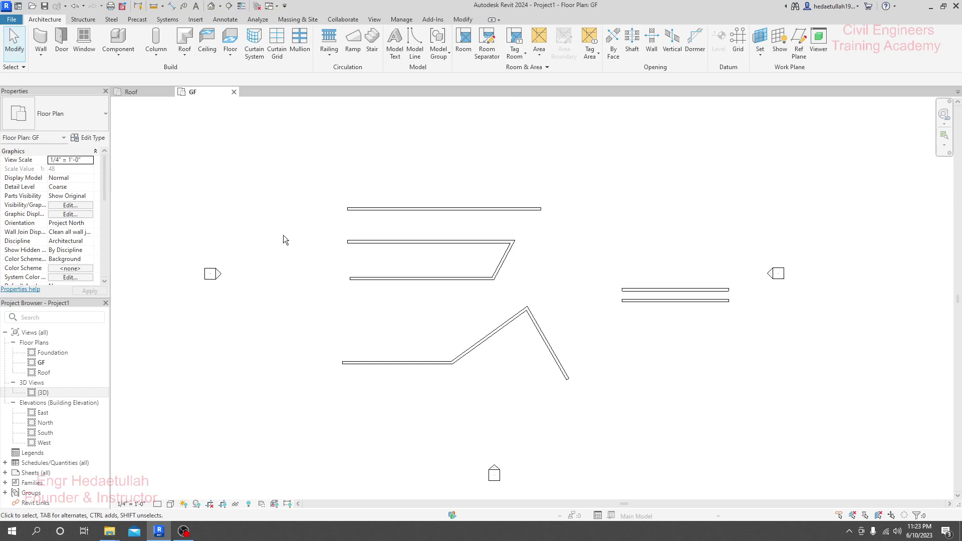
- Switch to the Roof plan and start an architectural wall
click(132, 93)
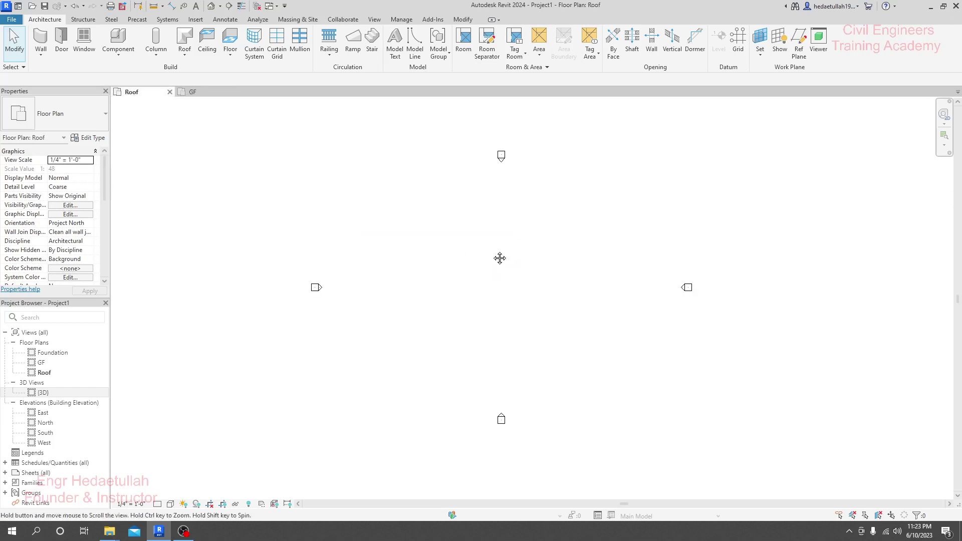
middle_drag(500, 257, 490, 266)
click(42, 57)
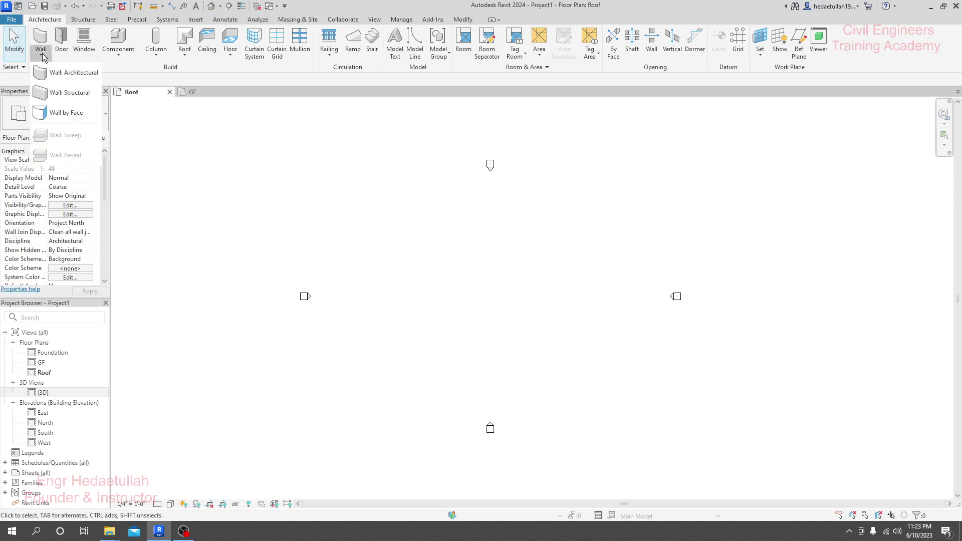
click(58, 73)
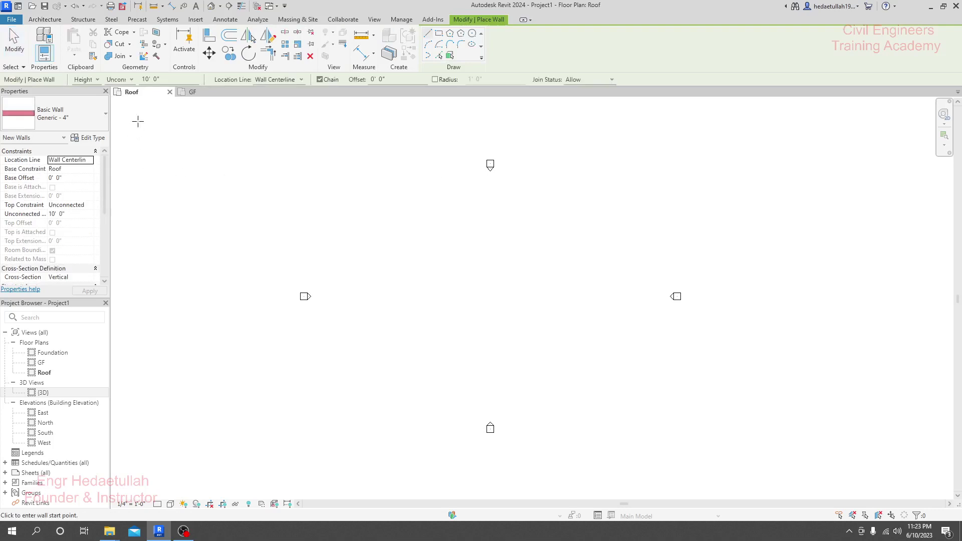
- Set the wall placement to Depth reaching down to GF
click(96, 80)
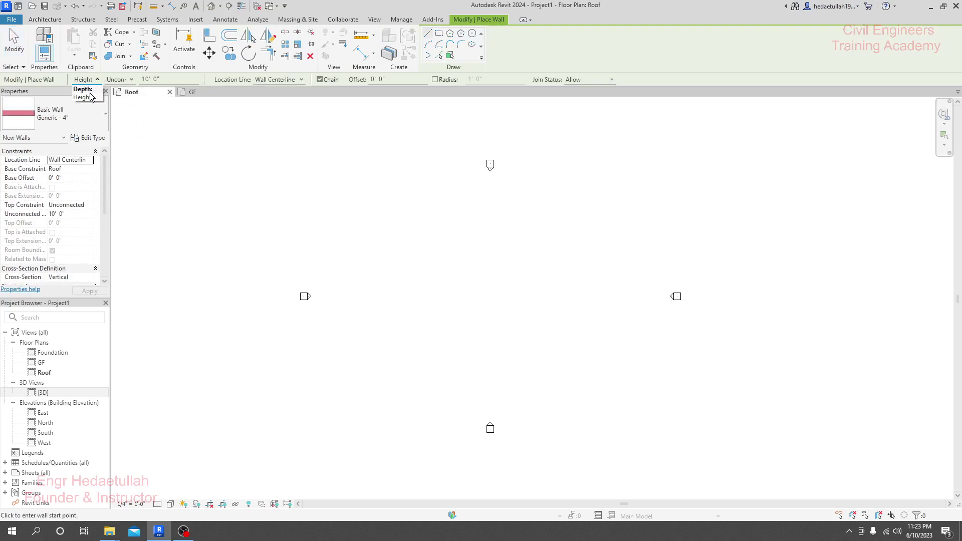
click(82, 98)
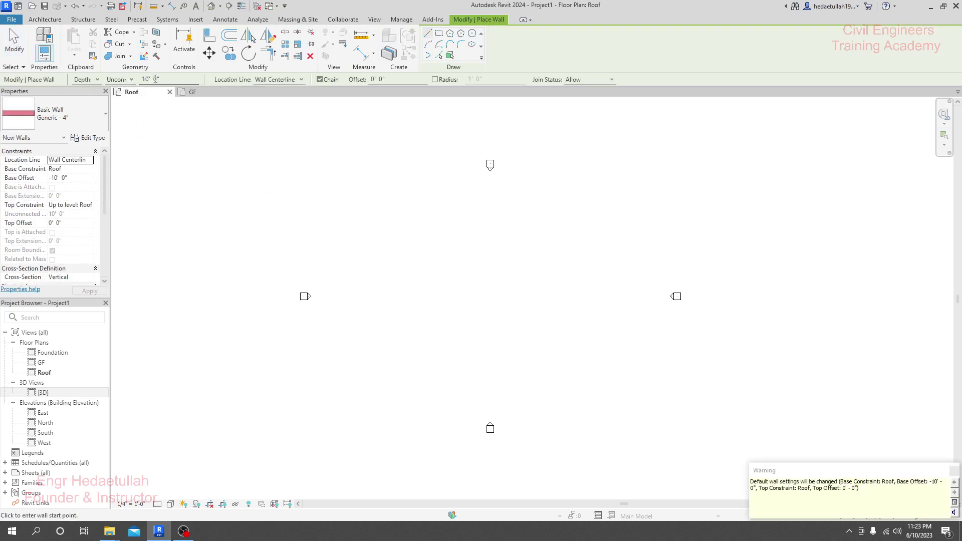
click(131, 79)
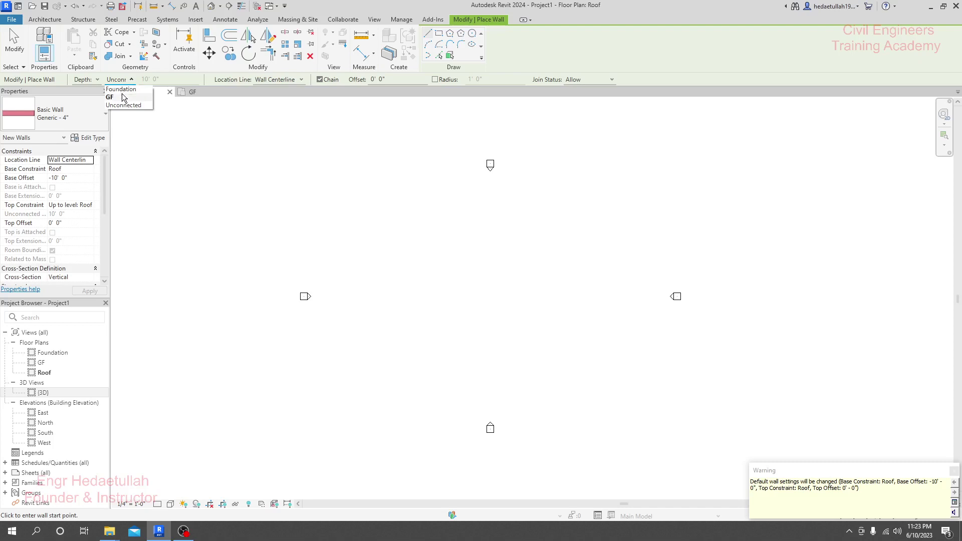
click(127, 97)
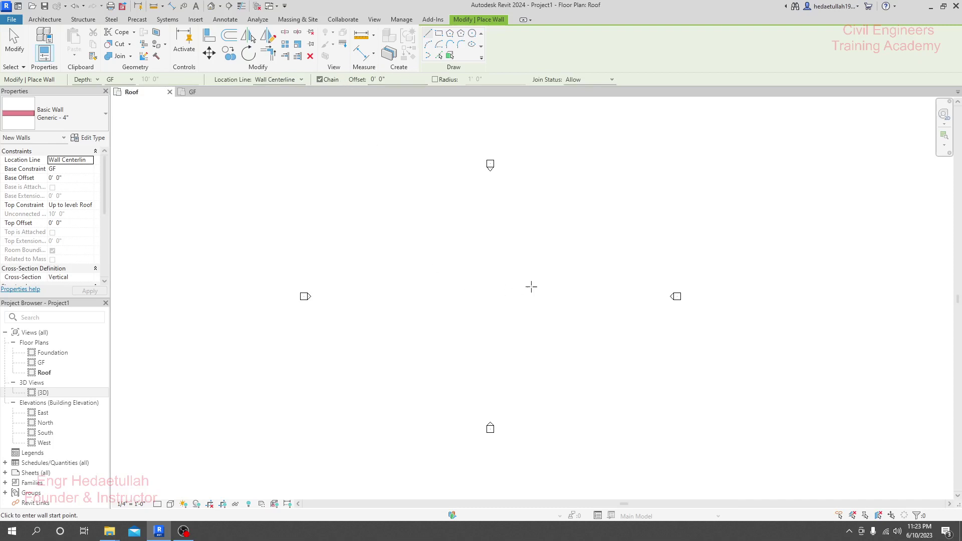
- Draw a chained rectangle of walls (31', 36'-6", 28', 40') on the Roof plan
middle_drag(530, 288, 517, 285)
click(534, 234)
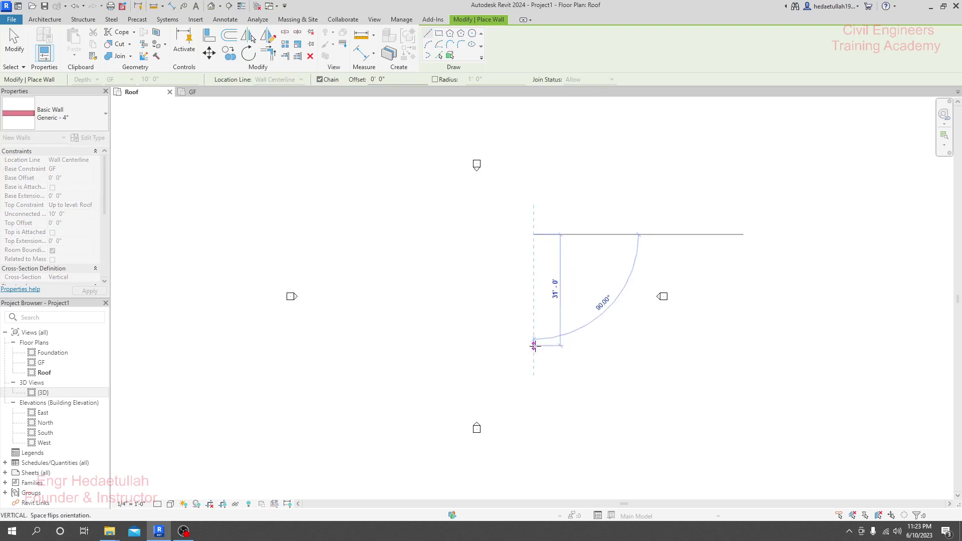
click(534, 346)
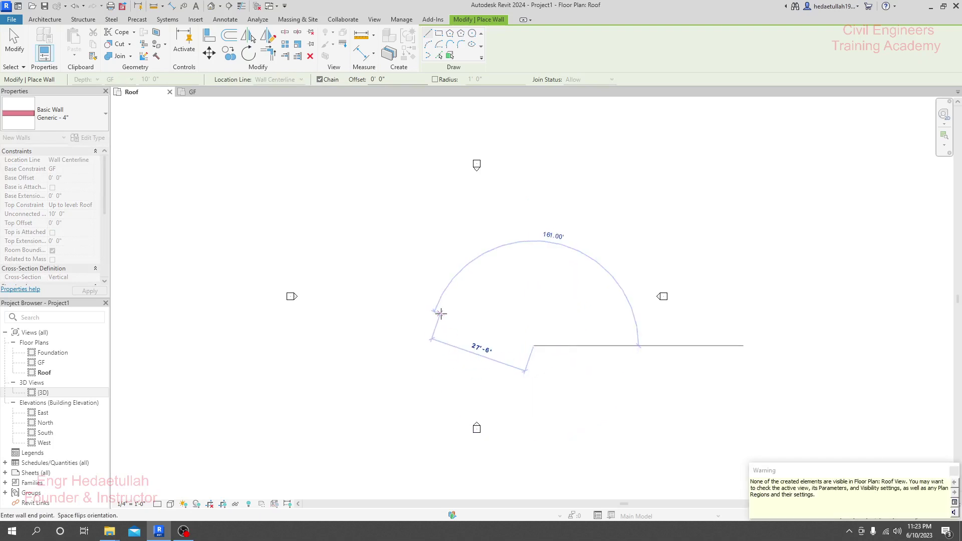
click(441, 325)
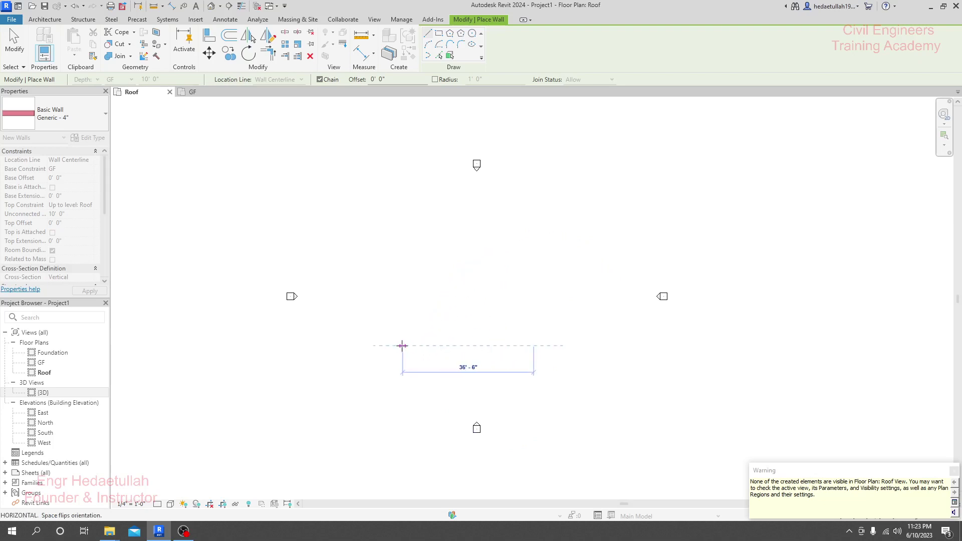
click(403, 345)
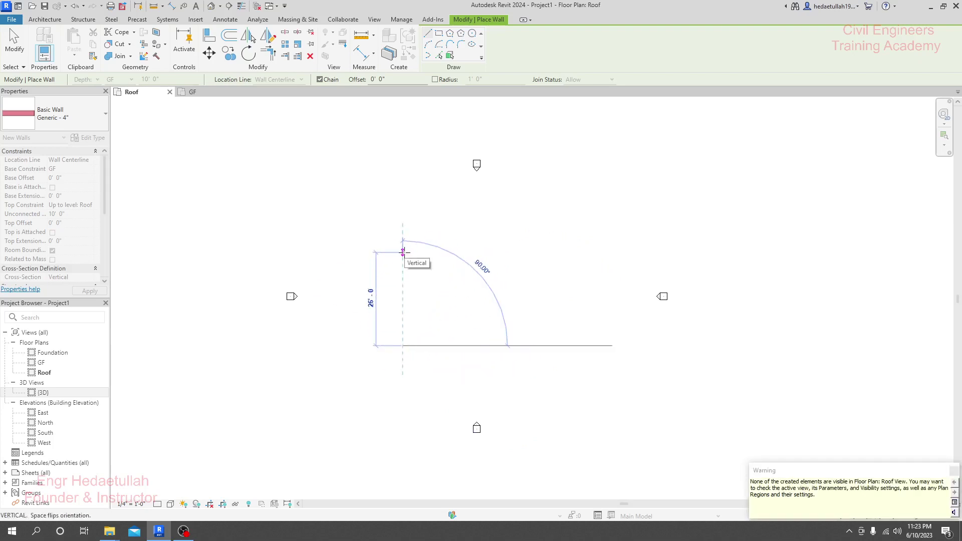
click(404, 252)
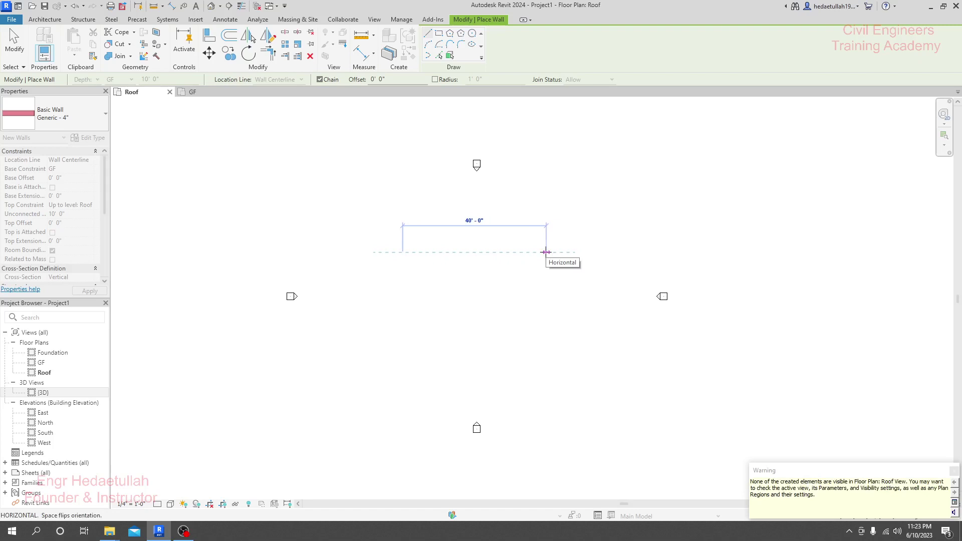
click(546, 252)
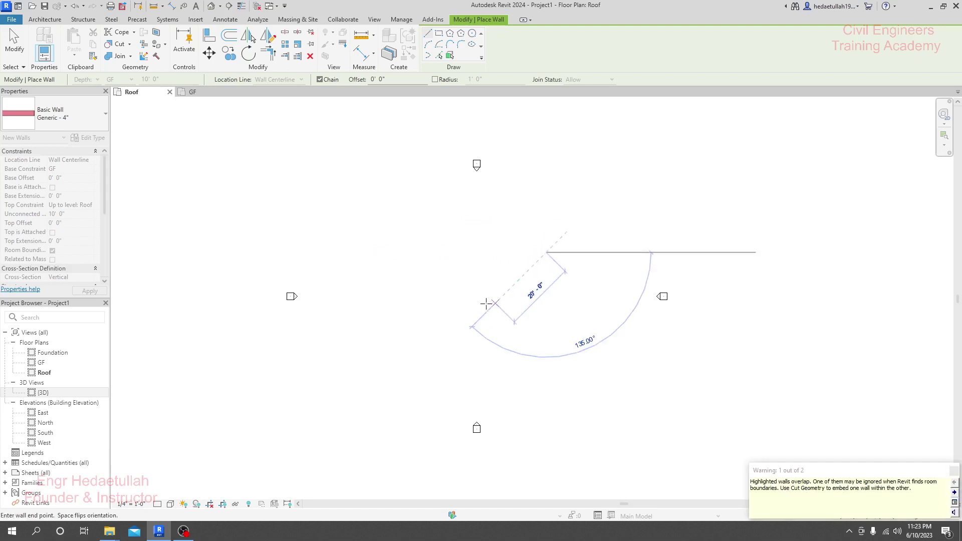
key(Escape)
middle_drag(470, 309, 464, 305)
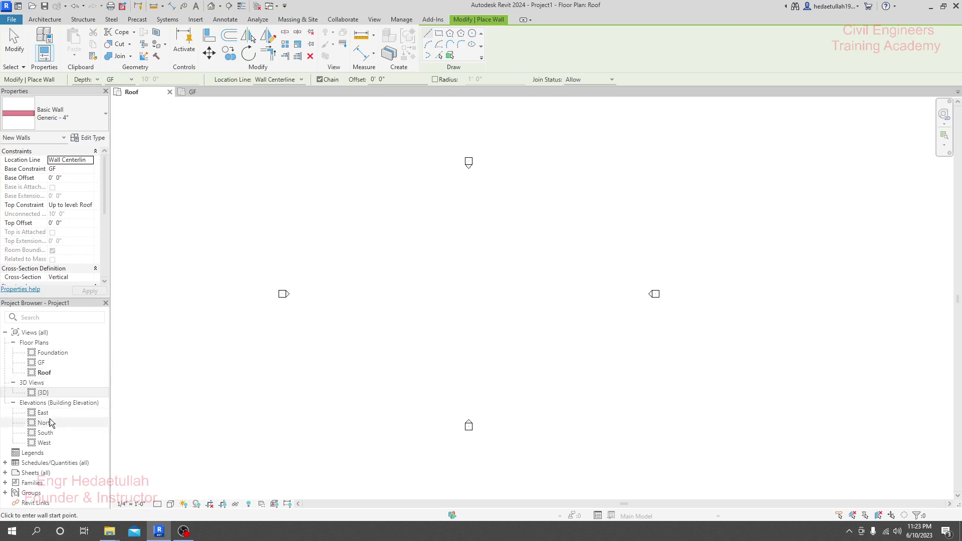
- Check the rectangle's corner walls on the GF plan, then go back to the Roof plan
double_click(45, 362)
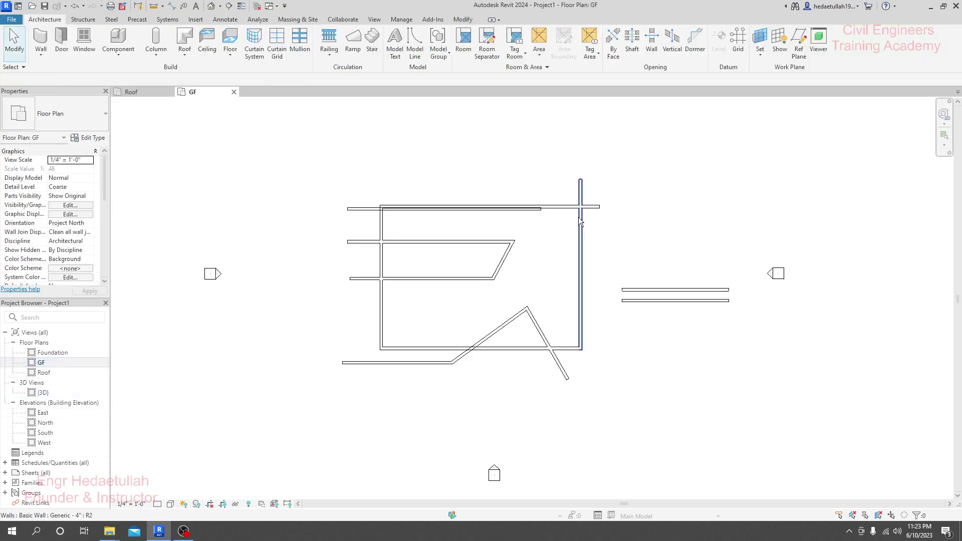
middle_drag(552, 242, 549, 245)
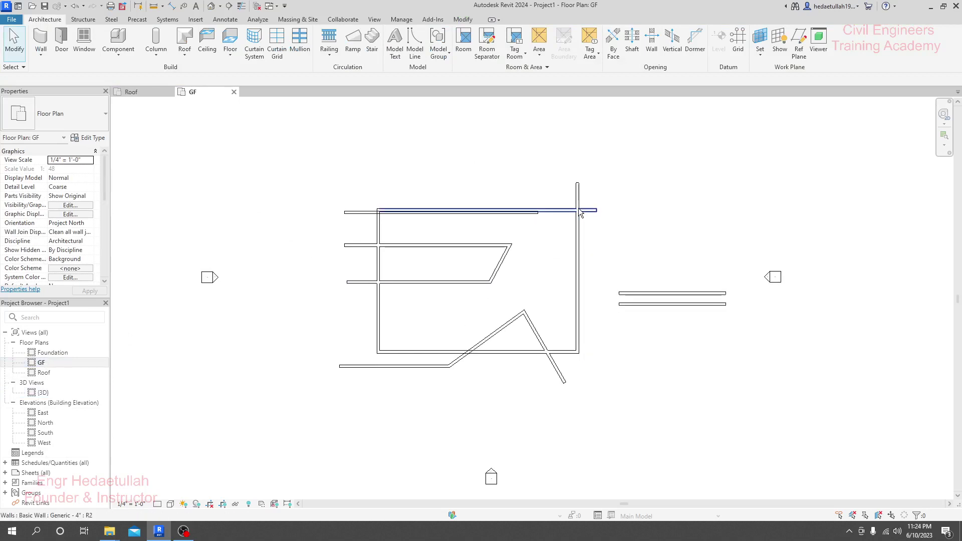
scroll(578, 208, up, 5)
scroll(578, 206, down, 5)
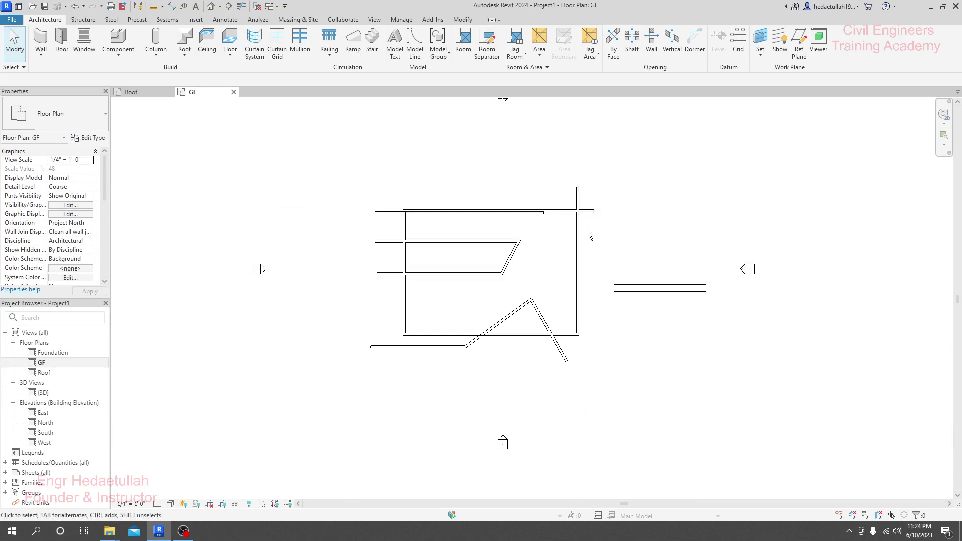
drag(588, 231, 566, 199)
click(599, 277)
click(134, 91)
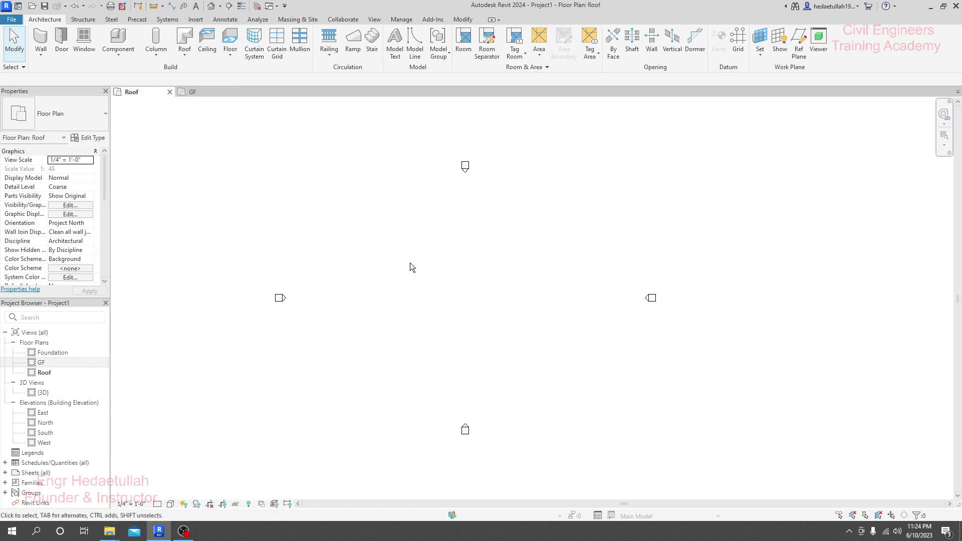
- Start another architectural wall with Join Status kept at Allow
middle_drag(410, 263, 410, 266)
click(44, 54)
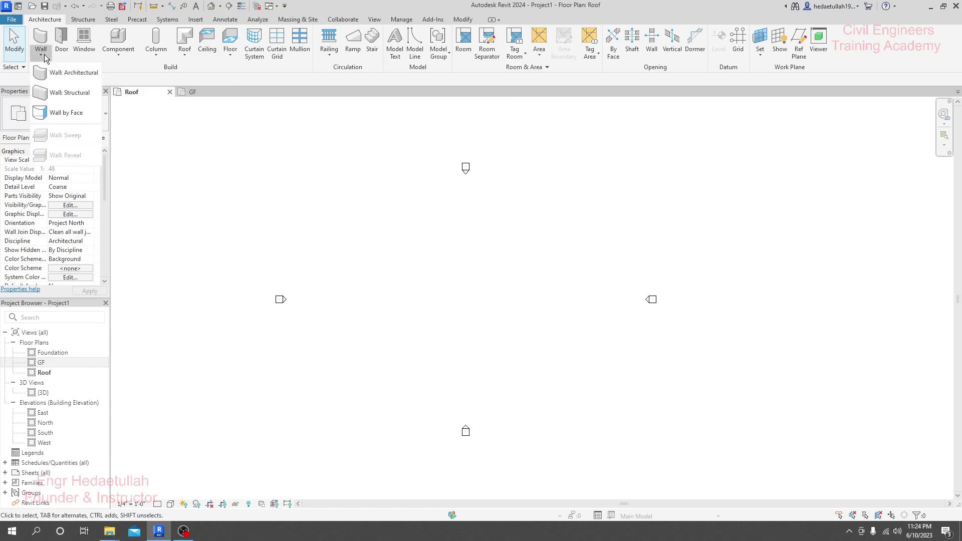
click(63, 75)
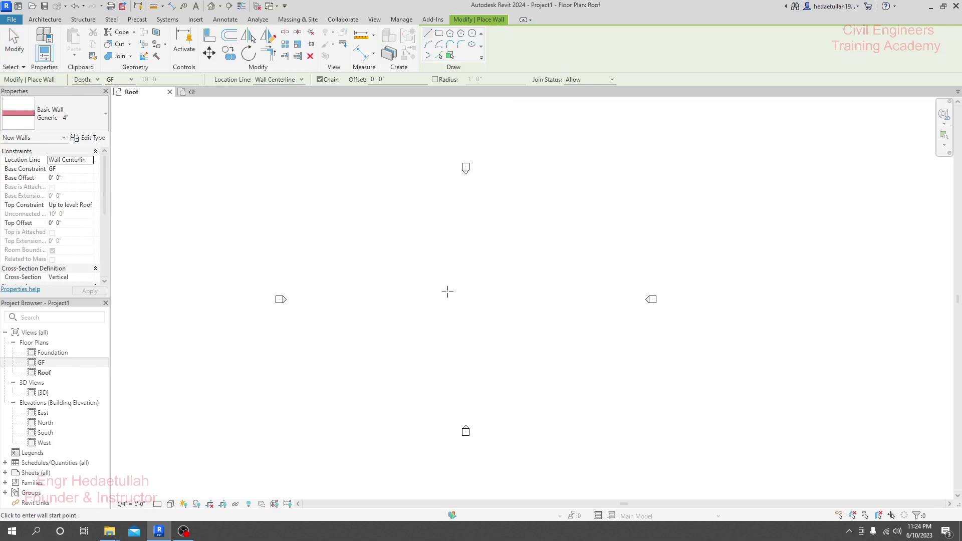
mouse_move(449, 291)
middle_down()
mouse_move(464, 299)
mouse_move(459, 288)
middle_up()
click(610, 80)
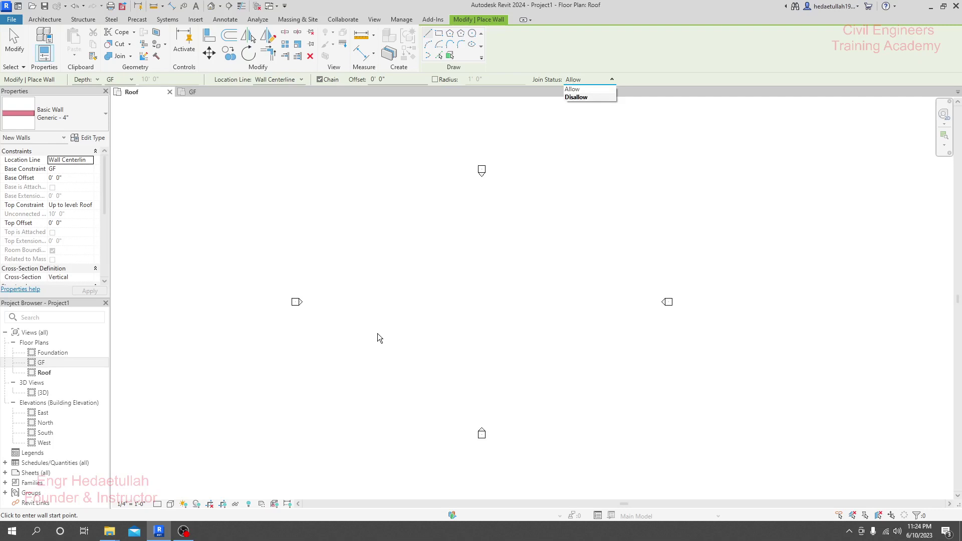
click(574, 90)
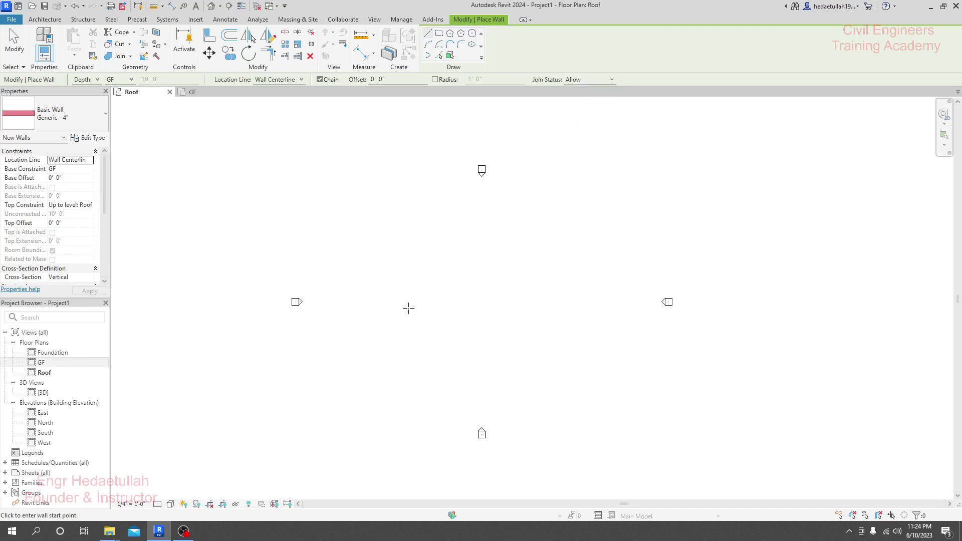
- Draw a 35'-0" horizontal wall on the Roof plan
click(422, 290)
click(540, 277)
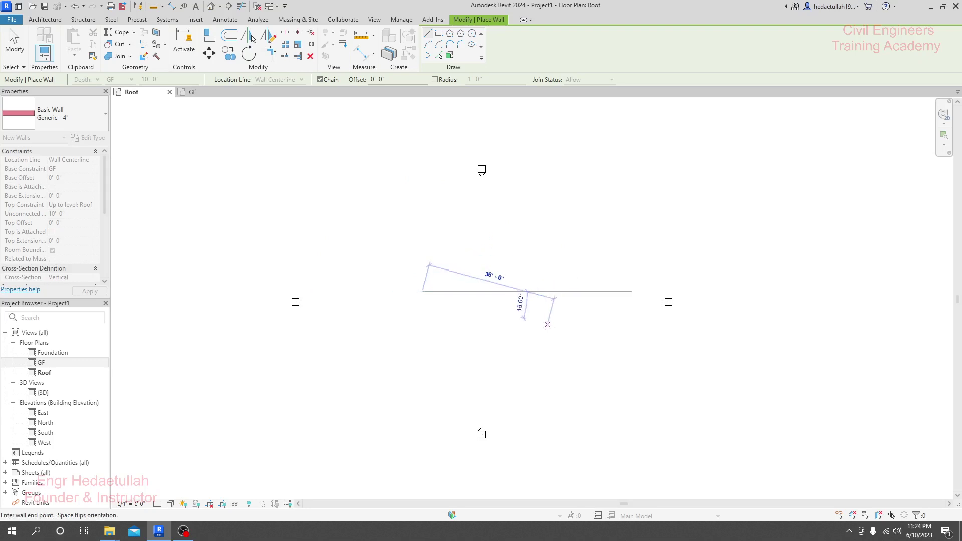
click(548, 291)
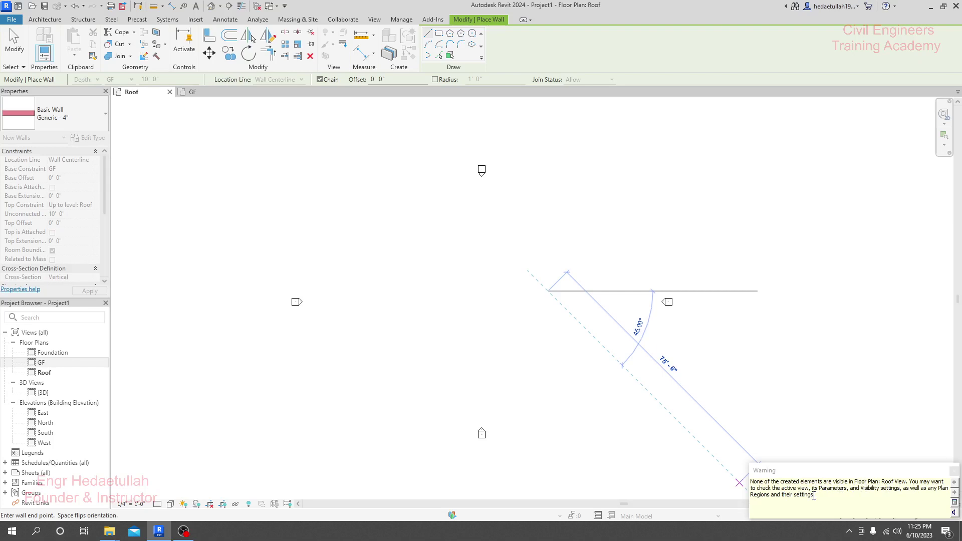
- Exit wall placement in the Roof plan and recentre the view on the elevation markers
key(Escape)
key(Escape)
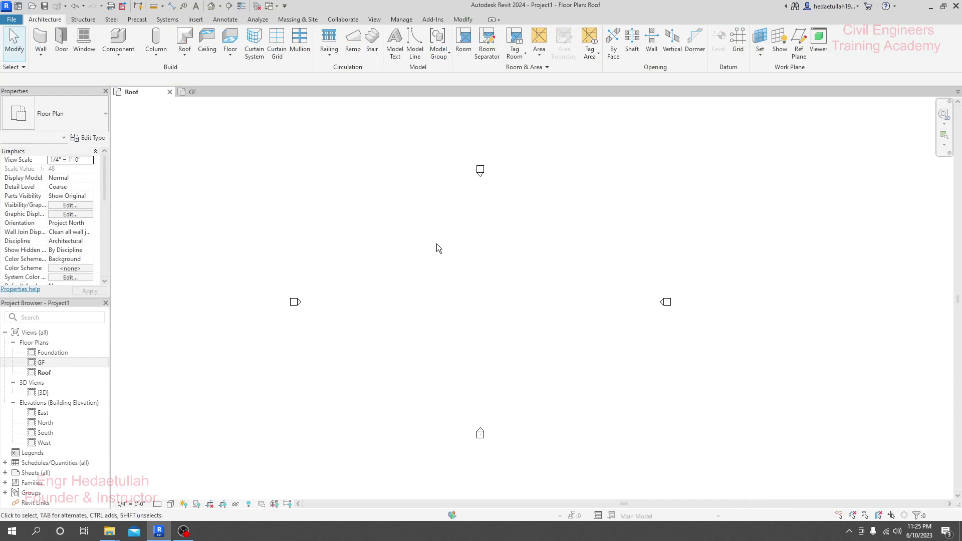
key(alt)
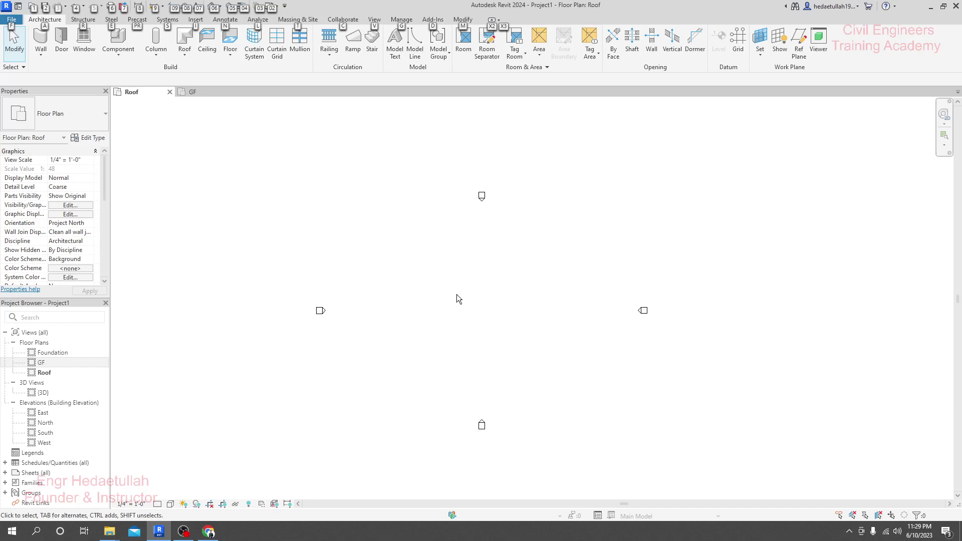
middle_drag(456, 295, 465, 295)
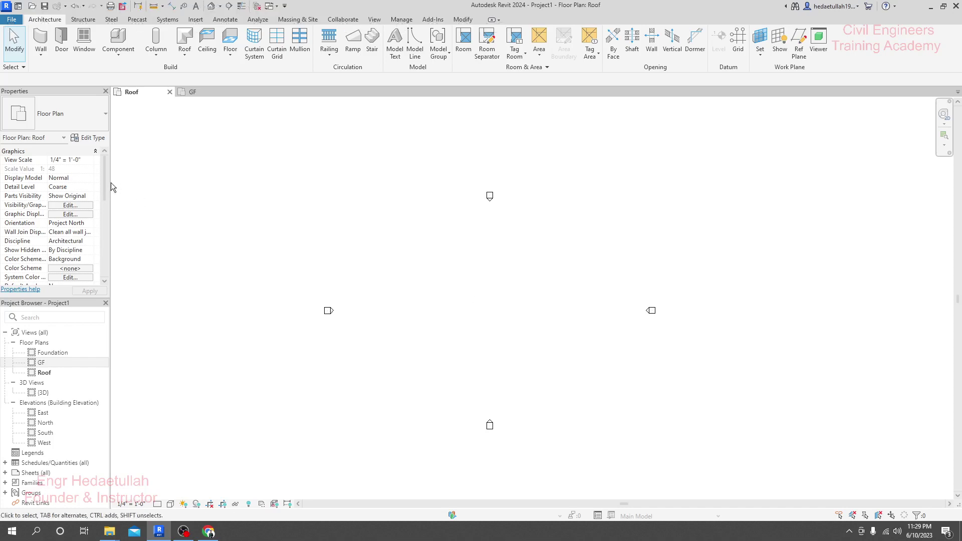
scroll(97, 182, down, 5)
scroll(97, 182, up, 3)
scroll(165, 195, up, 3)
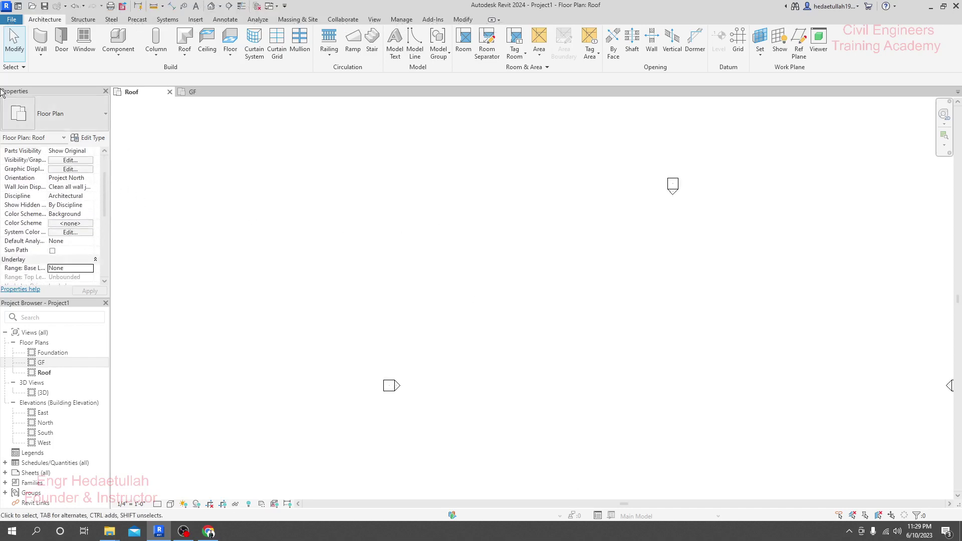
middle_drag(494, 275, 385, 247)
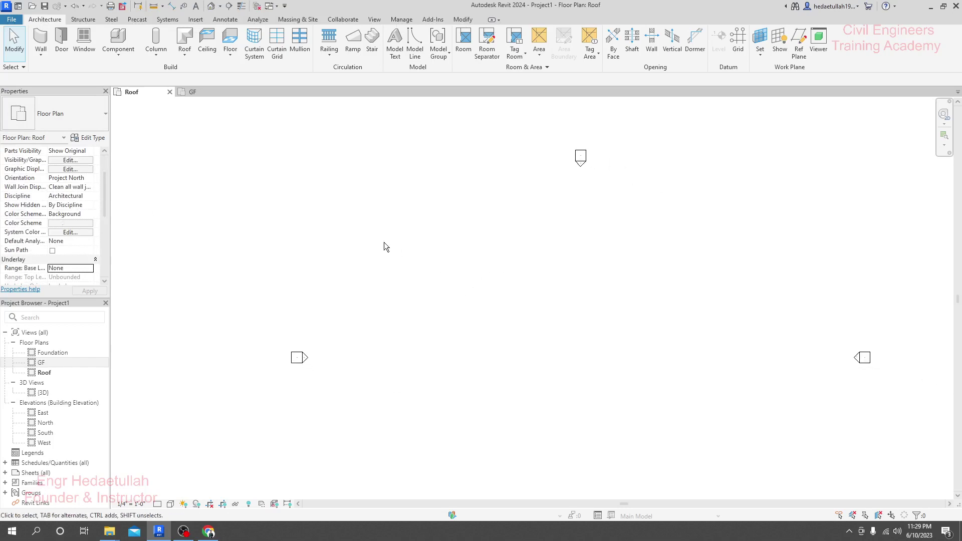
scroll(384, 247, down, 2)
middle_drag(444, 268, 425, 270)
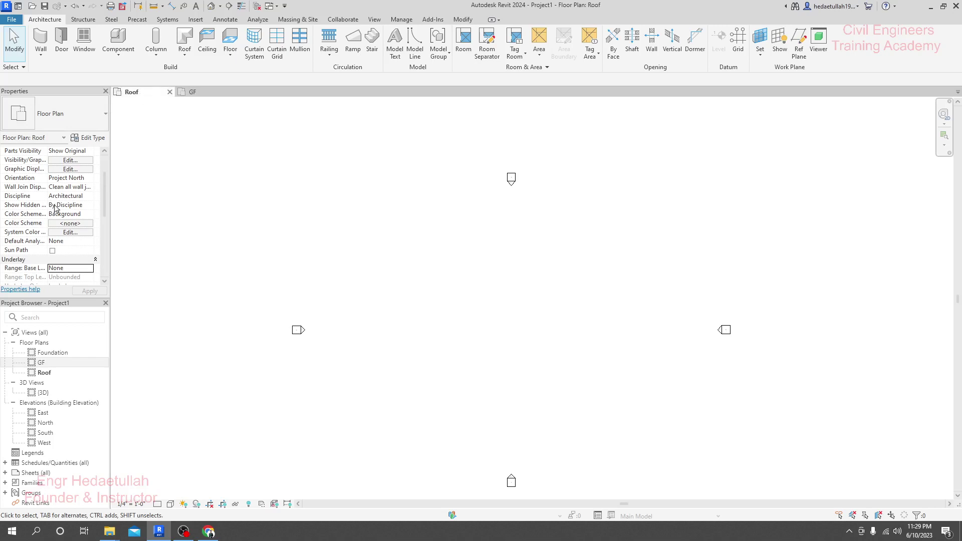
scroll(55, 210, down, 3)
scroll(16, 199, up, 1)
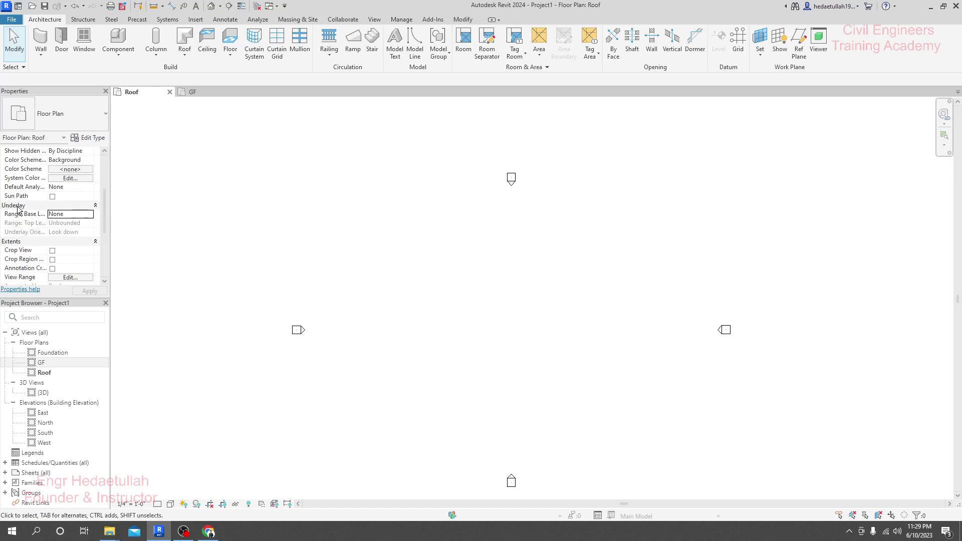
- Set the Roof plan's Underlay Base Level to GF and zoom the view to fit
click(81, 214)
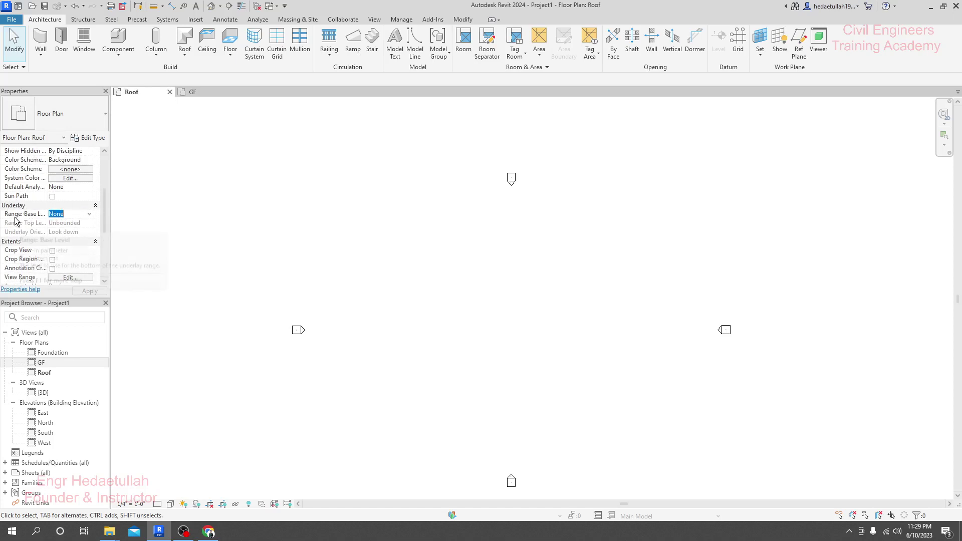
click(90, 215)
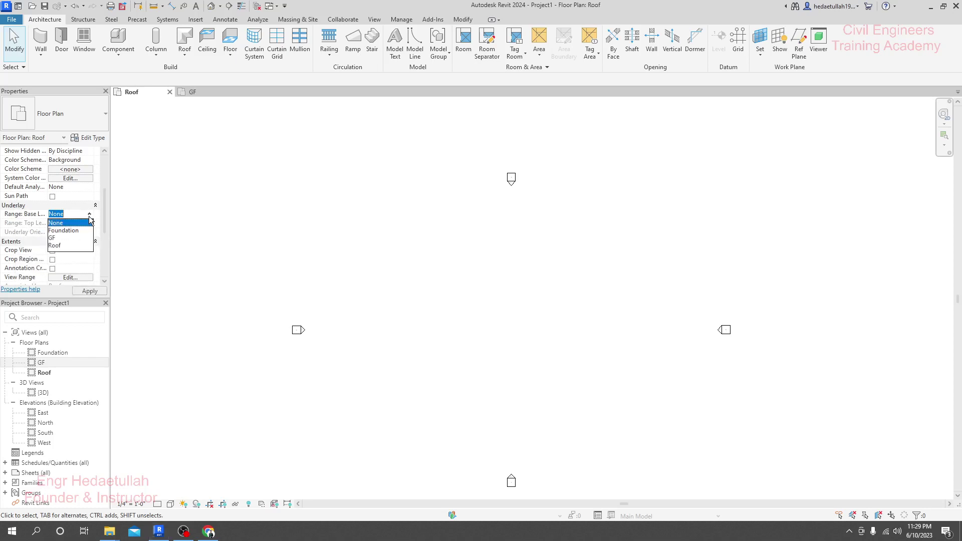
click(66, 237)
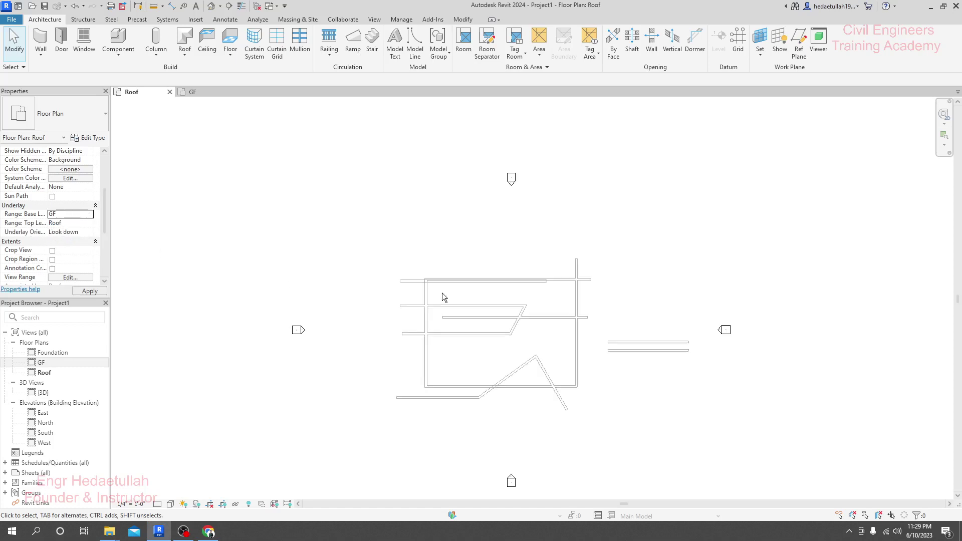
scroll(451, 260, up, 3)
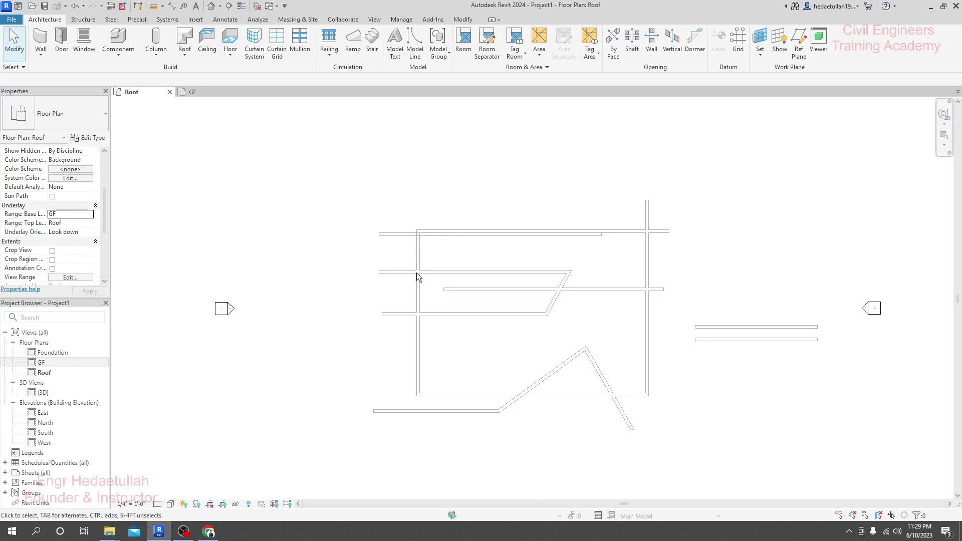
scroll(416, 272, down, 2)
scroll(473, 306, down, 1)
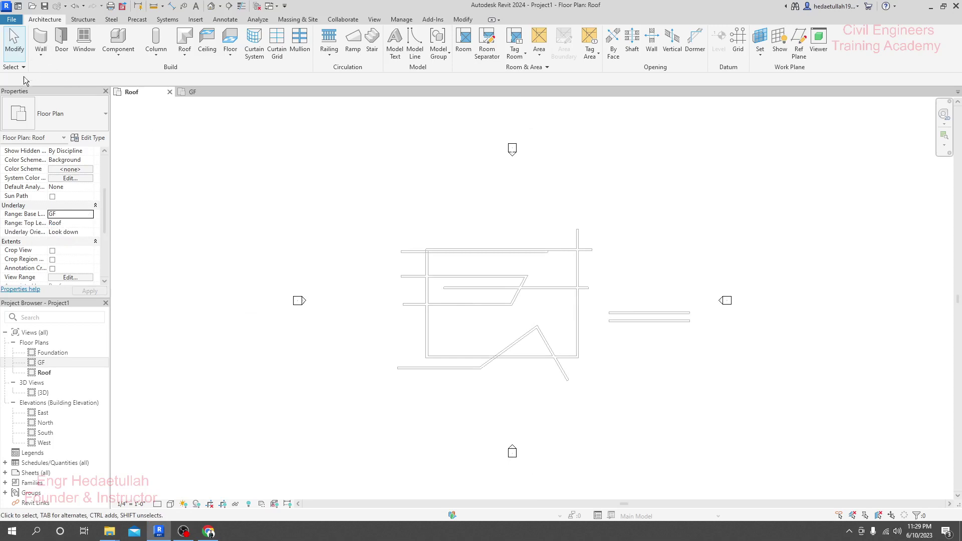
- Start Wall: Architectural and draw a horizontal wall followed by a diagonal wall in the Roof plan
click(42, 56)
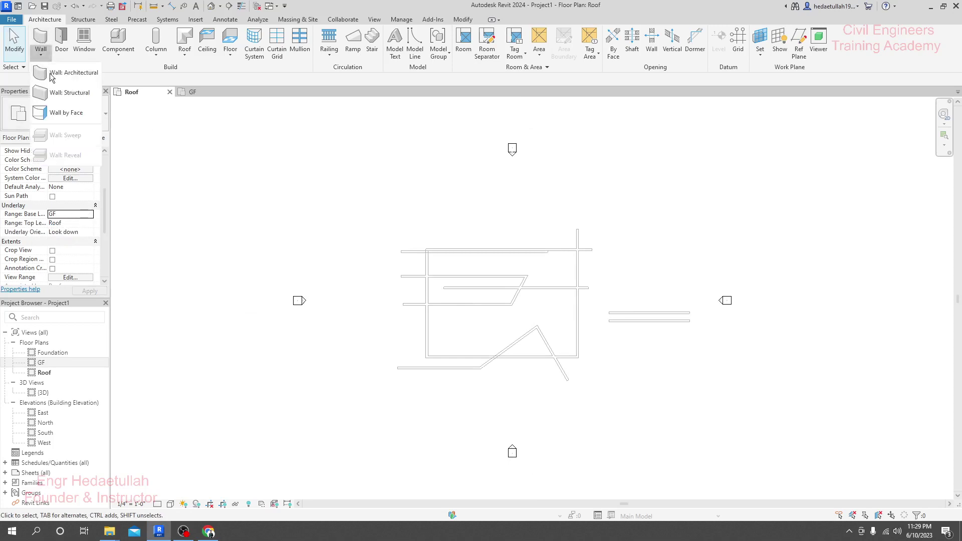
click(55, 75)
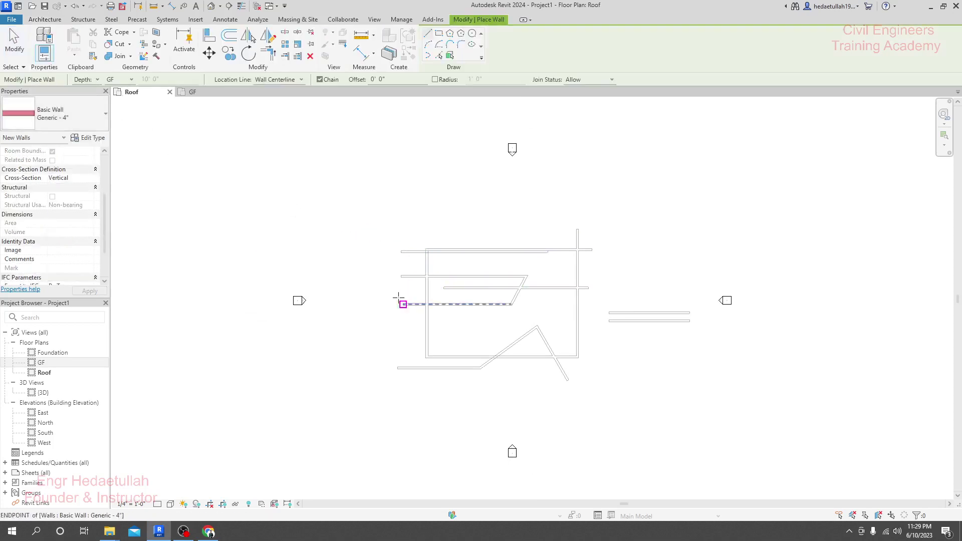
scroll(442, 275, up, 1)
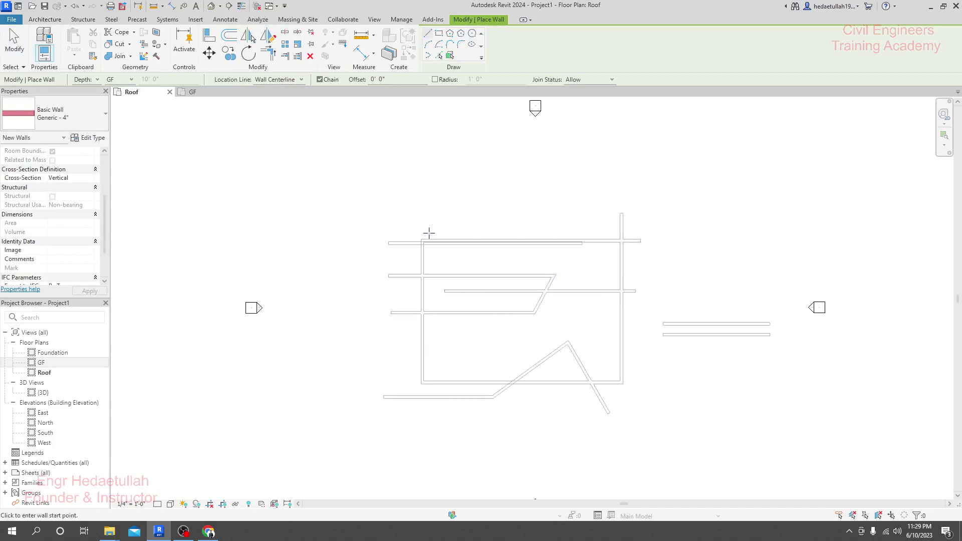
click(422, 194)
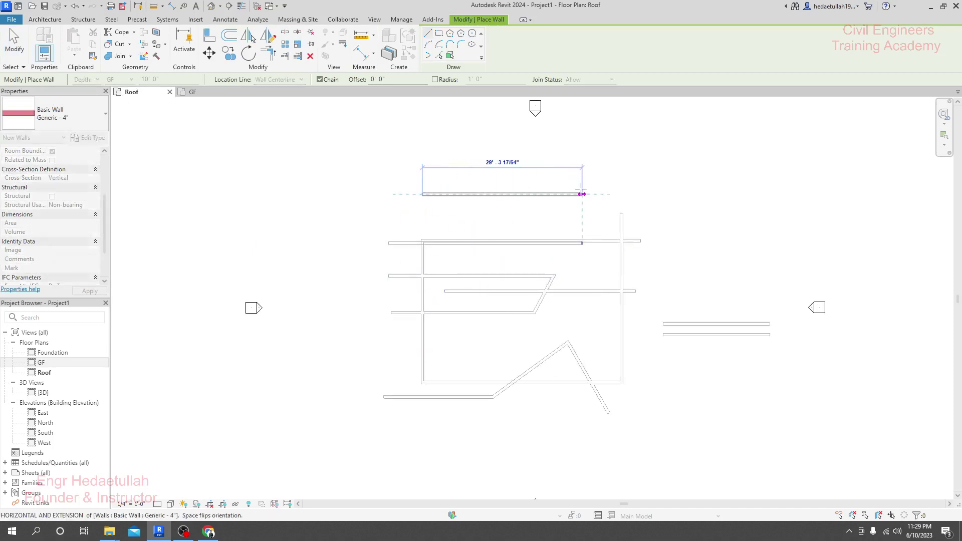
click(581, 194)
click(520, 222)
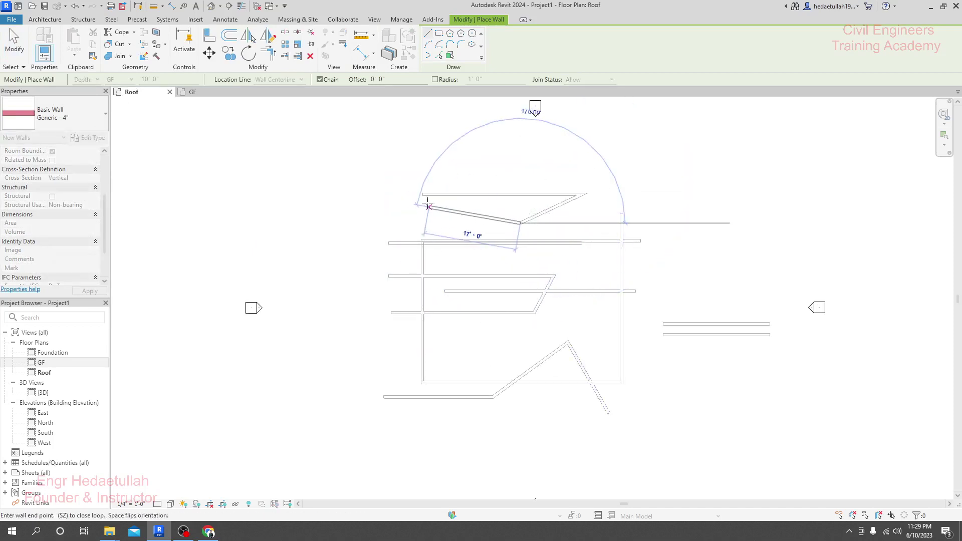
- Close the wedge with a diagonal wall back to the first wall's start, then exit wall placement
scroll(423, 196, up, 2)
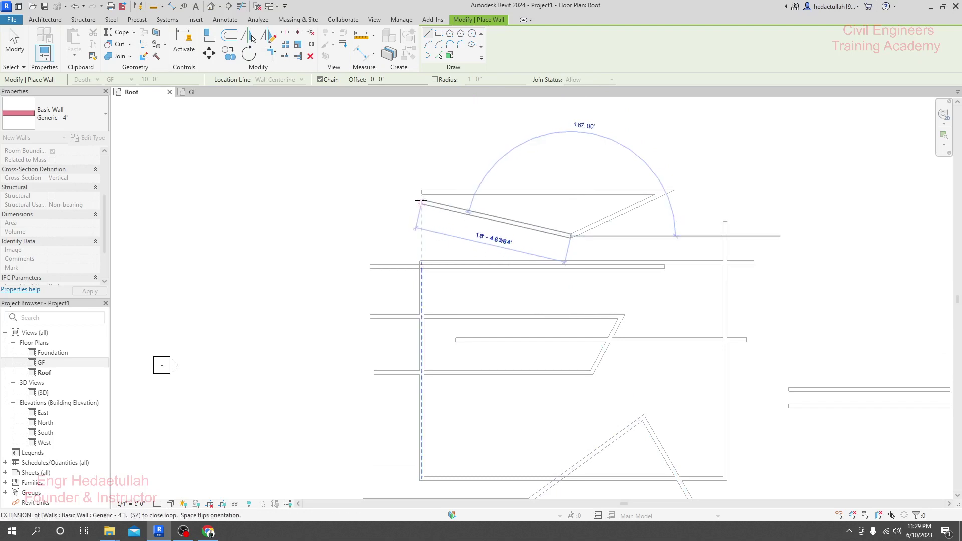
scroll(421, 200, up, 2)
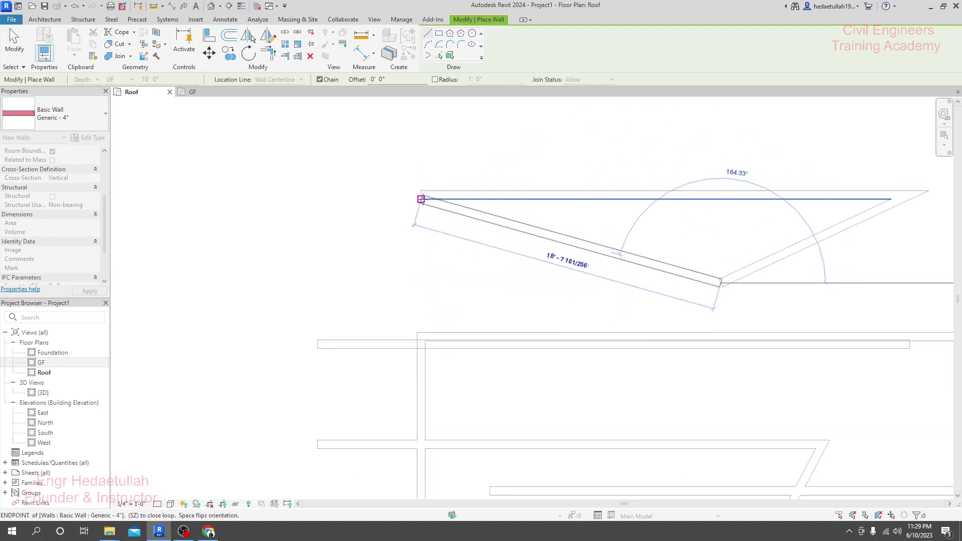
click(420, 199)
scroll(433, 203, up, 1)
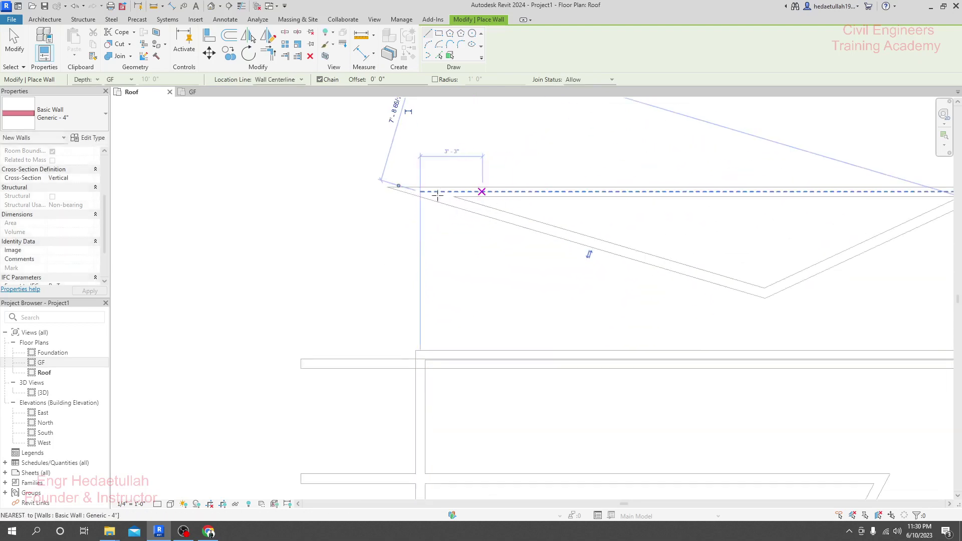
scroll(391, 211, down, 4)
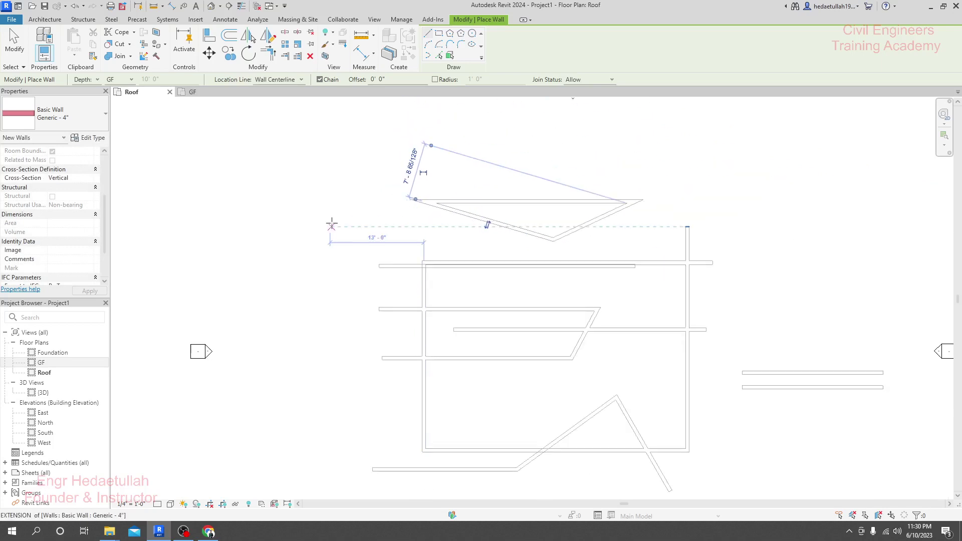
key(Escape)
scroll(295, 237, down, 2)
key(Escape)
scroll(296, 236, down, 1)
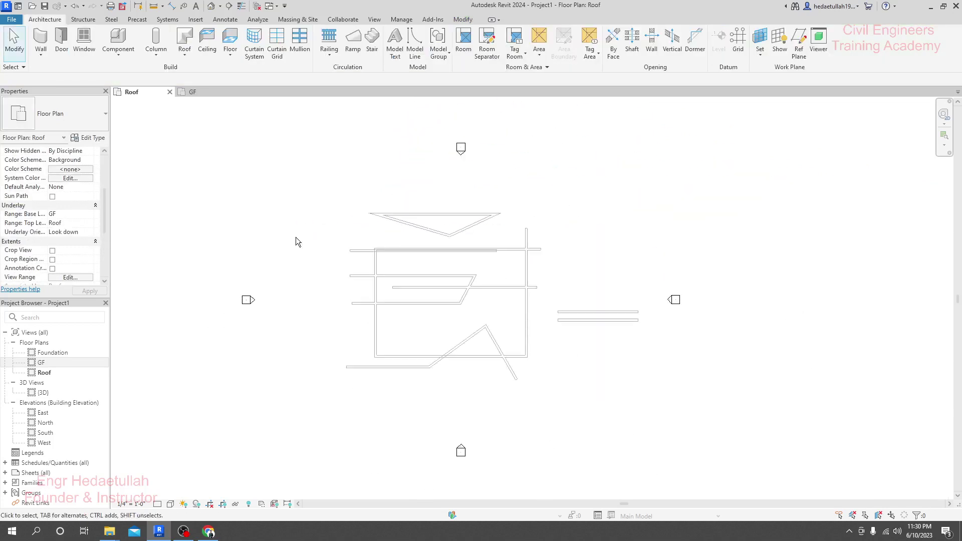
scroll(290, 233, down, 2)
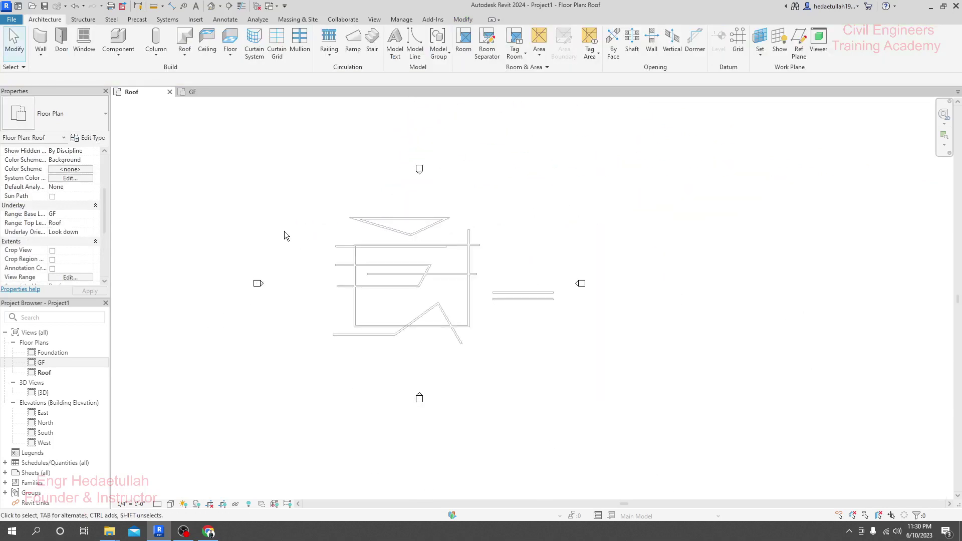
middle_drag(284, 231, 356, 258)
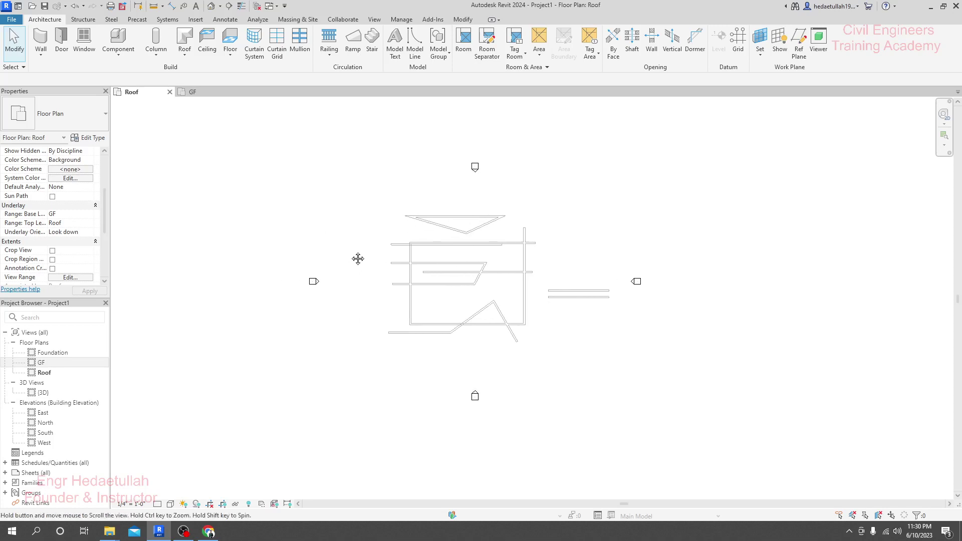
drag(610, 189, 605, 303)
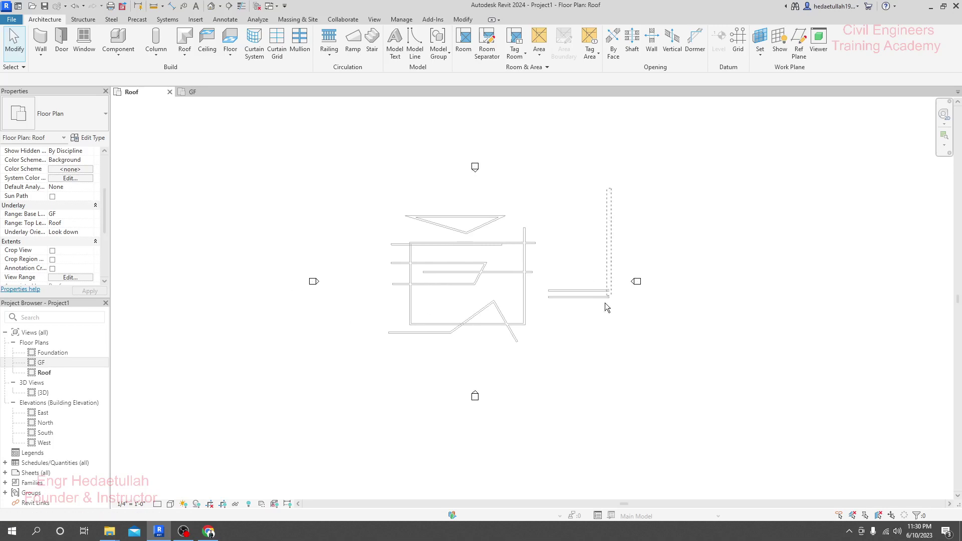
drag(397, 373, 381, 381)
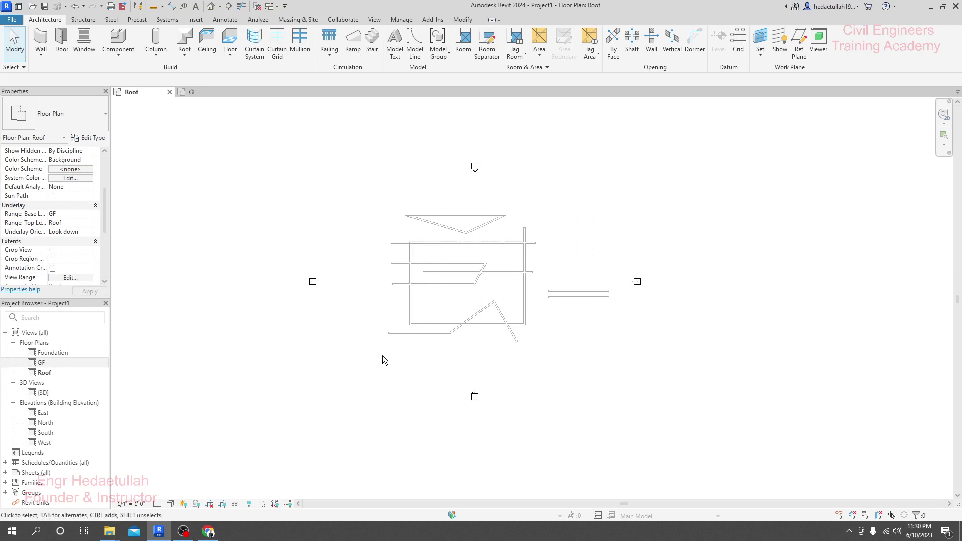
drag(385, 205, 612, 380)
middle_drag(427, 261, 432, 261)
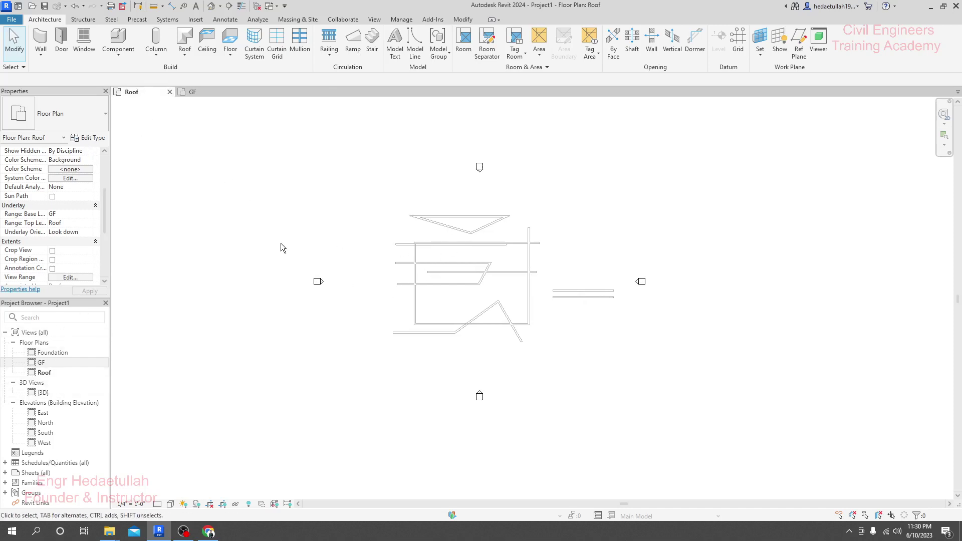
- Switch to the GF floor plan and close the Roof view
click(196, 91)
click(169, 92)
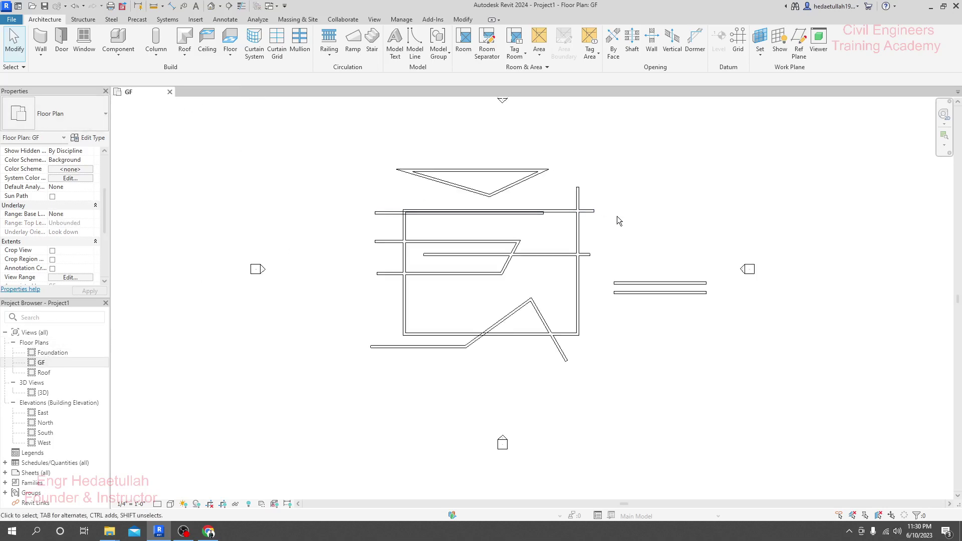
scroll(560, 234, down, 3)
middle_drag(556, 235, 533, 239)
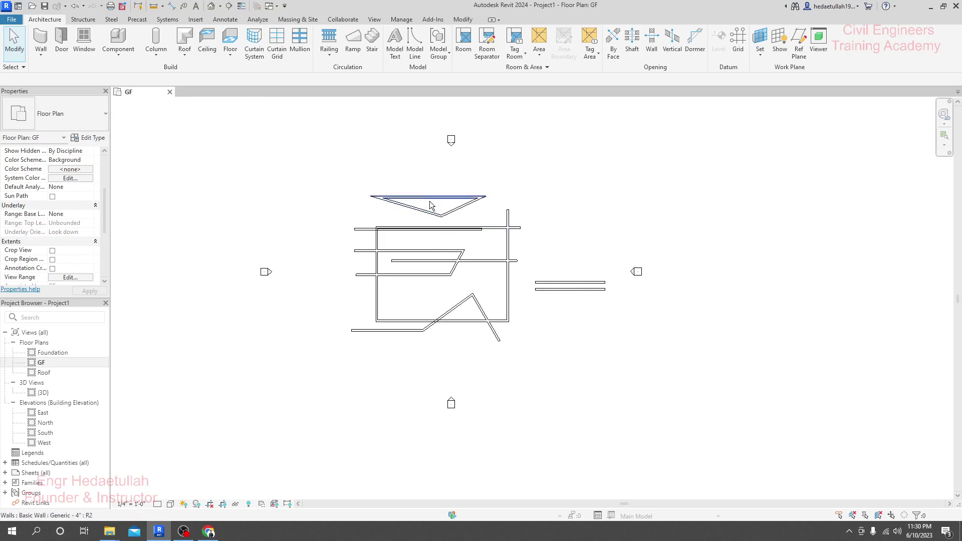
- Delete all walls in the GF plan using a crossing selection
drag(572, 188, 341, 353)
key(Delete)
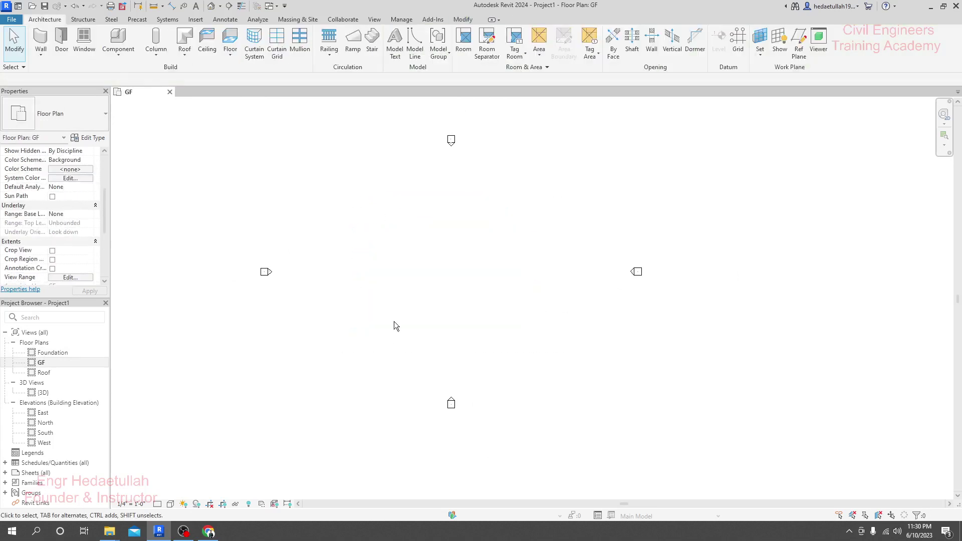
middle_drag(406, 329, 425, 296)
- Draw a wall chain in GF starting with a 30-foot segment, then exit wall placement
click(44, 58)
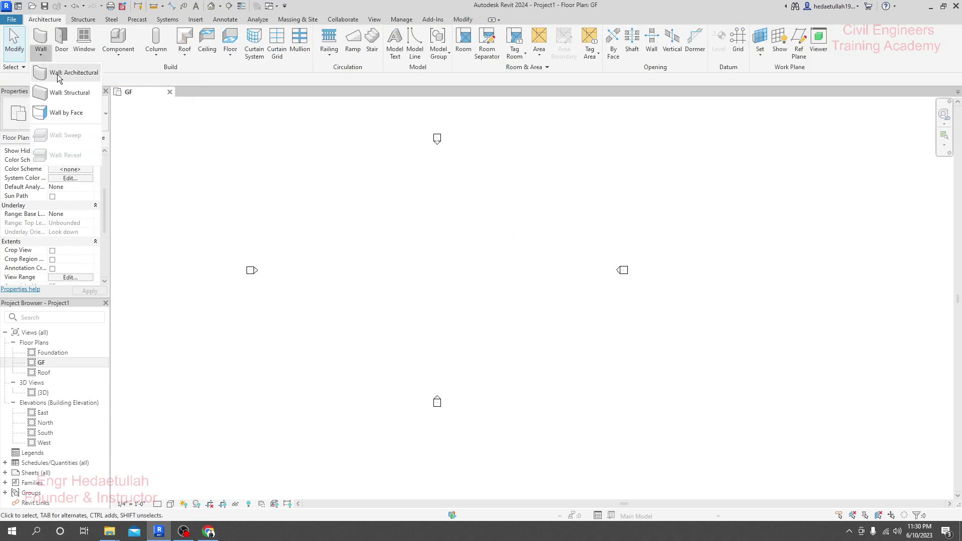
click(47, 74)
middle_drag(424, 250, 390, 248)
click(354, 219)
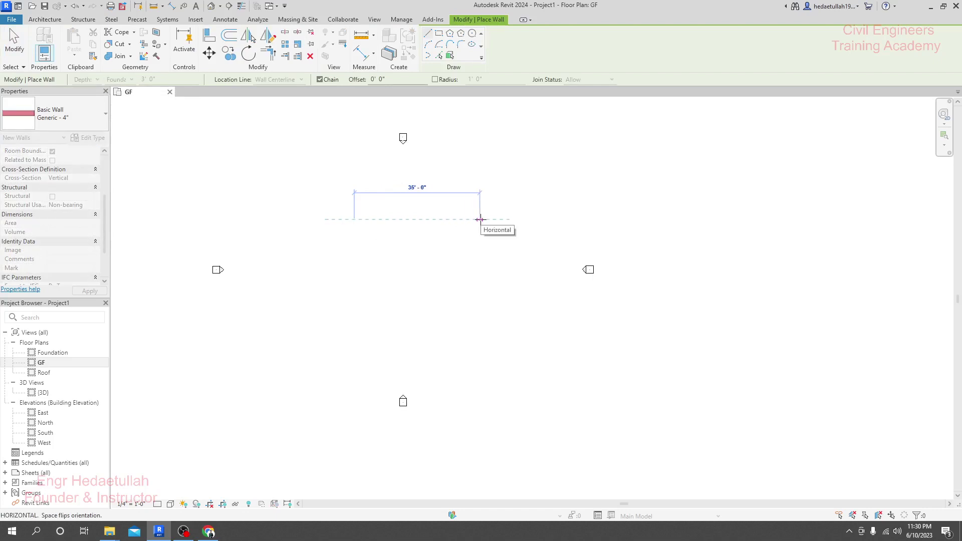
text(30)
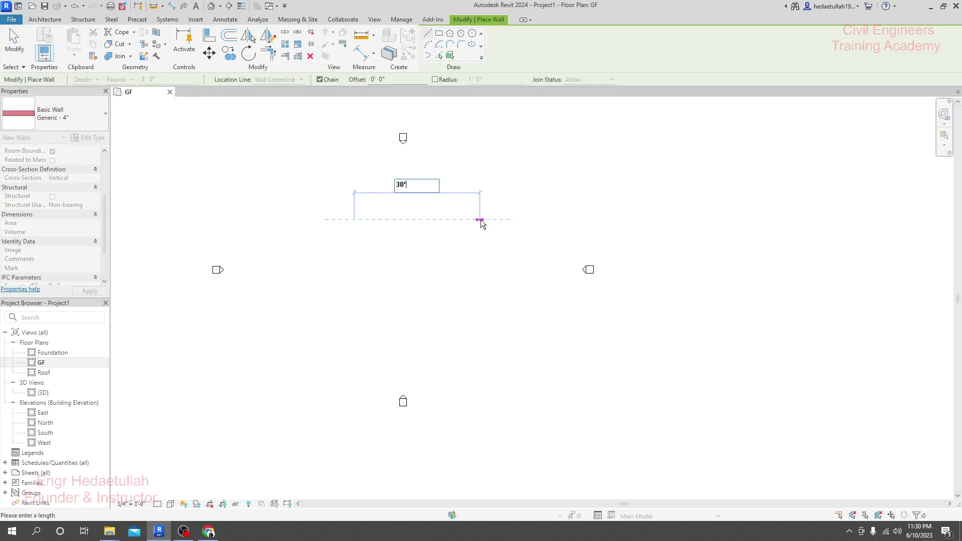
key(Return)
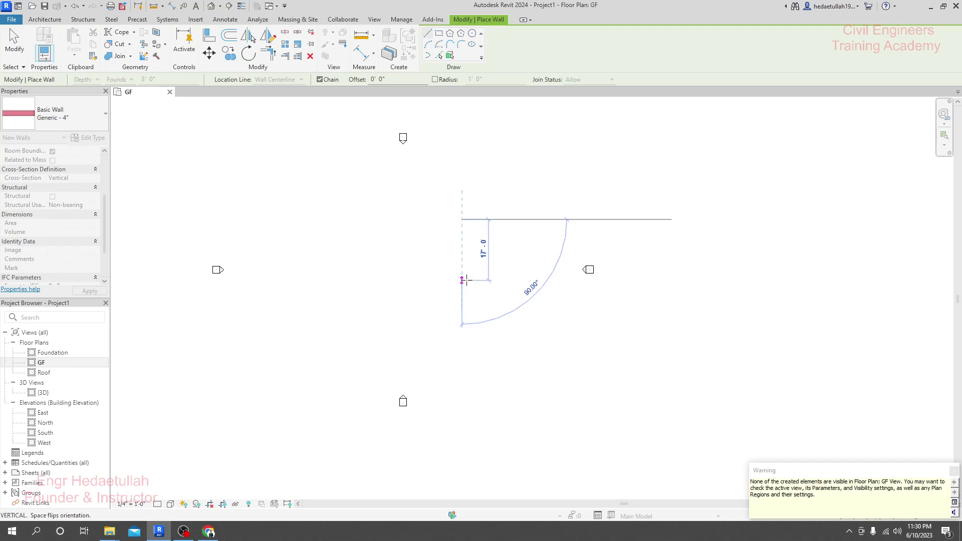
click(461, 245)
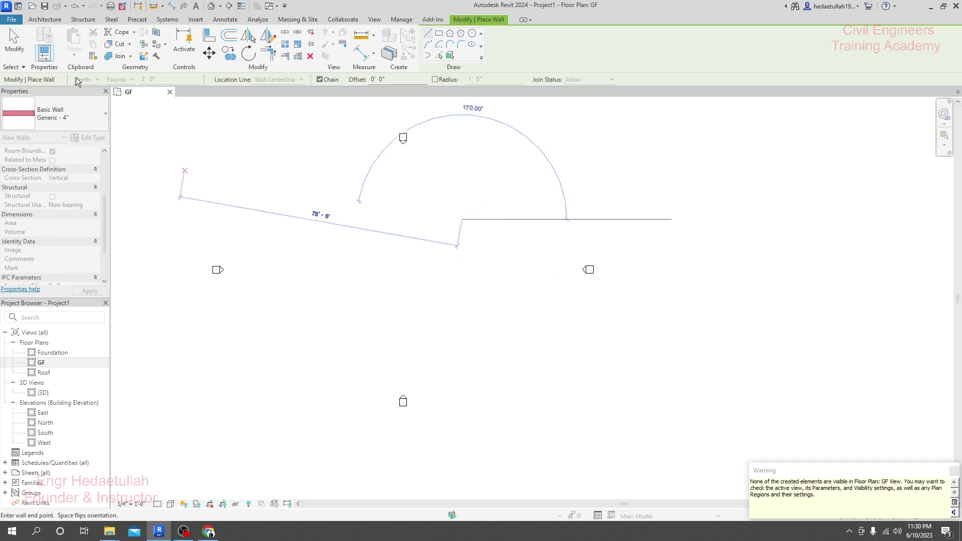
key(Escape)
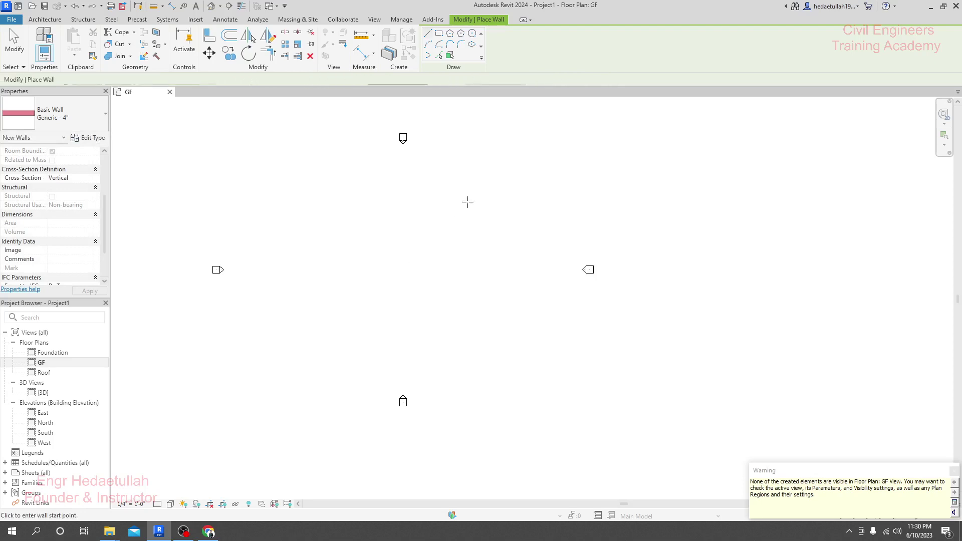
key(Escape)
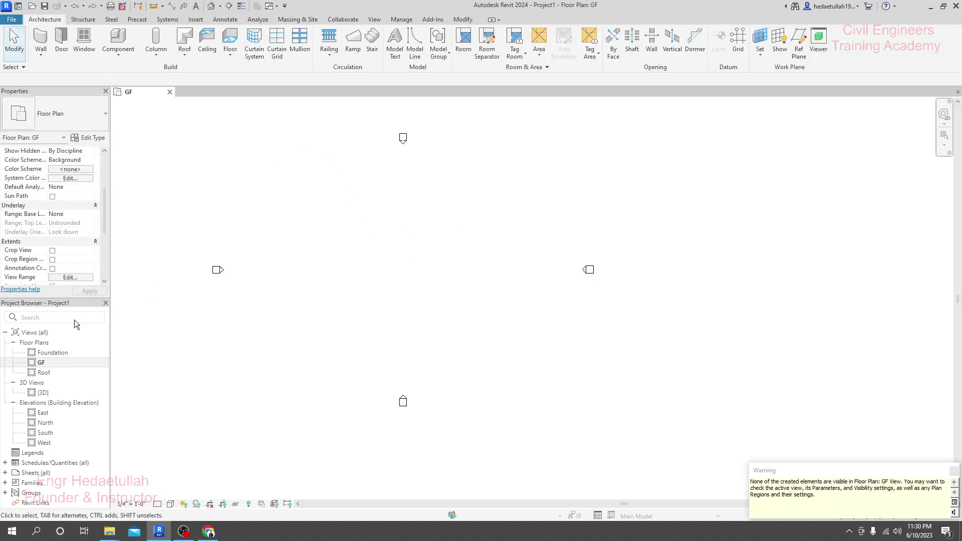
- Return to the GF plan and start architectural walls set to Height with top constraint Roof
double_click(48, 353)
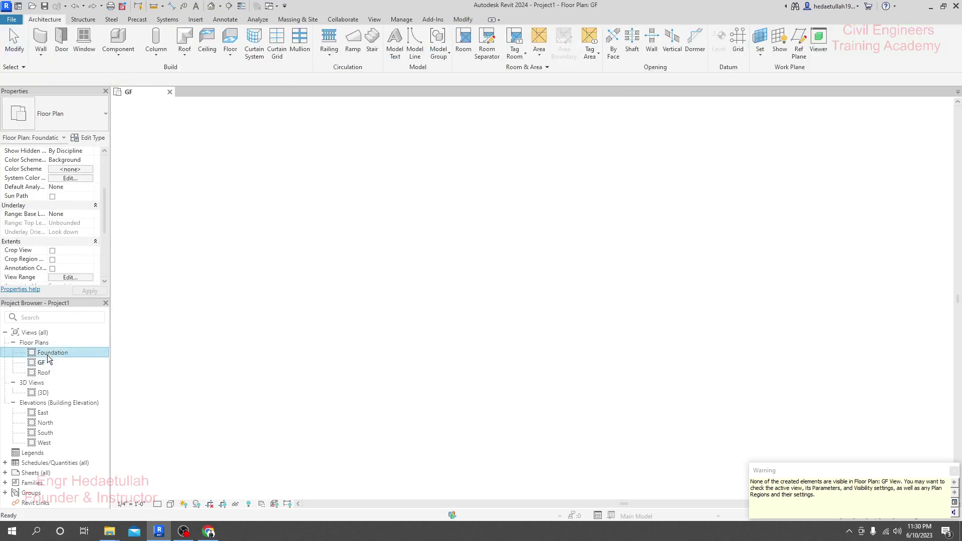
double_click(41, 362)
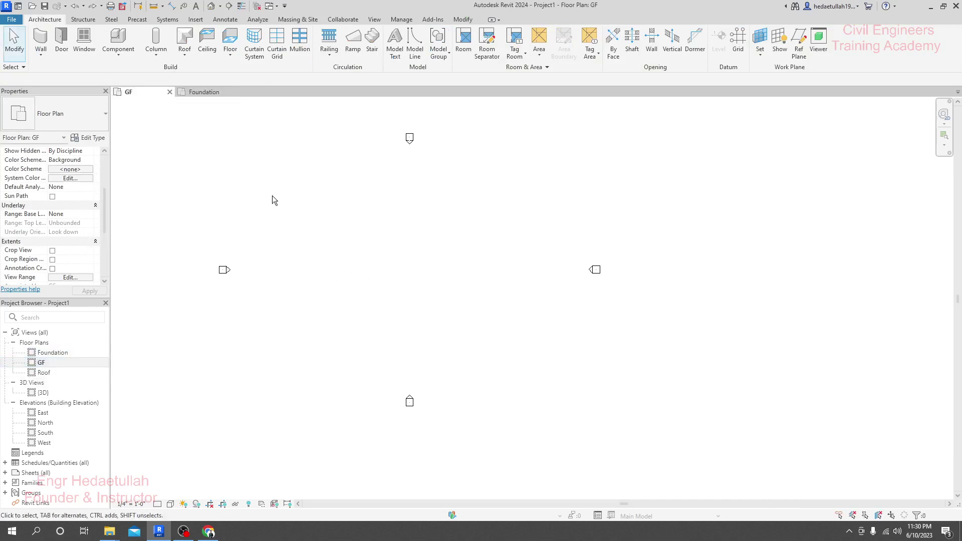
click(42, 54)
click(69, 76)
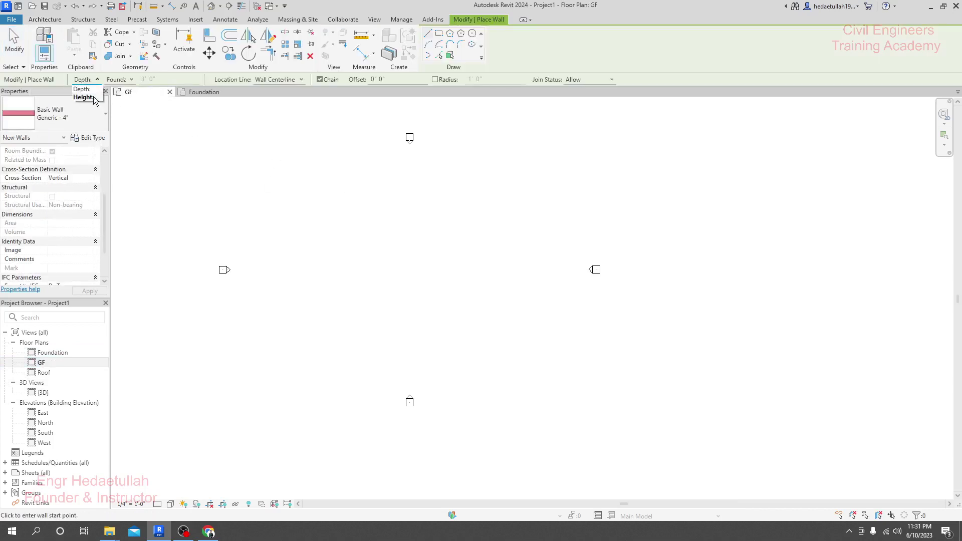
click(93, 98)
click(128, 79)
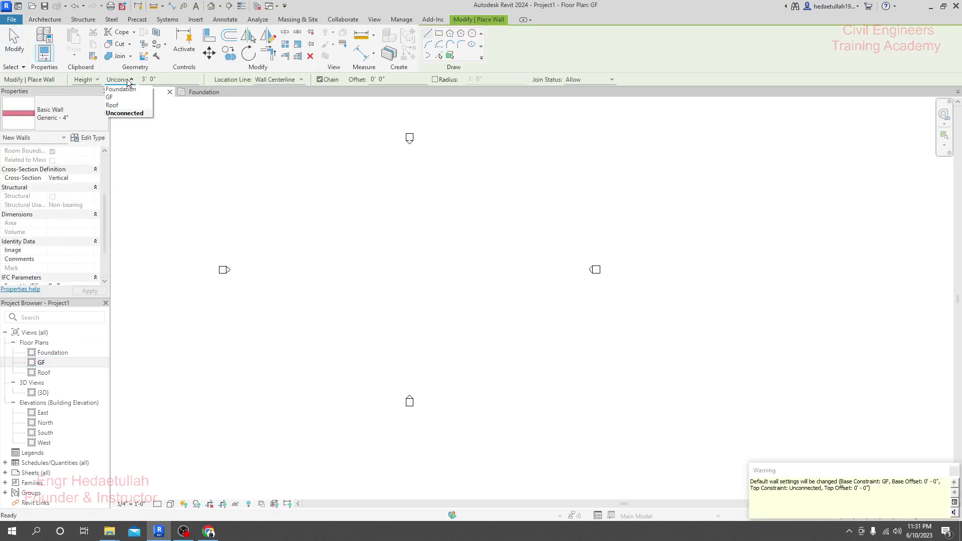
click(120, 106)
- Confirm Roof as the walls' top constraint and open the East elevation
middle_drag(509, 254, 486, 250)
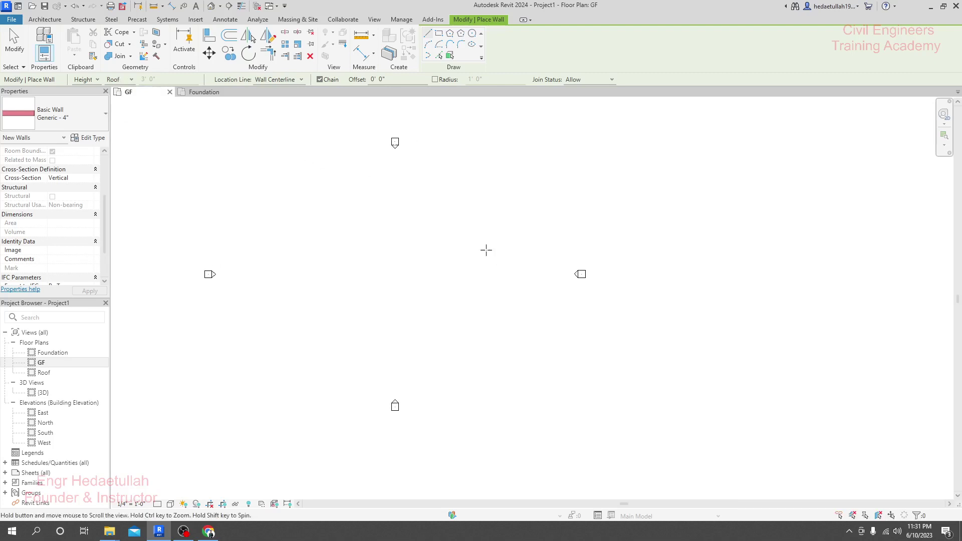
middle_drag(324, 220, 336, 234)
middle_drag(429, 260, 466, 286)
scroll(431, 255, down, 1)
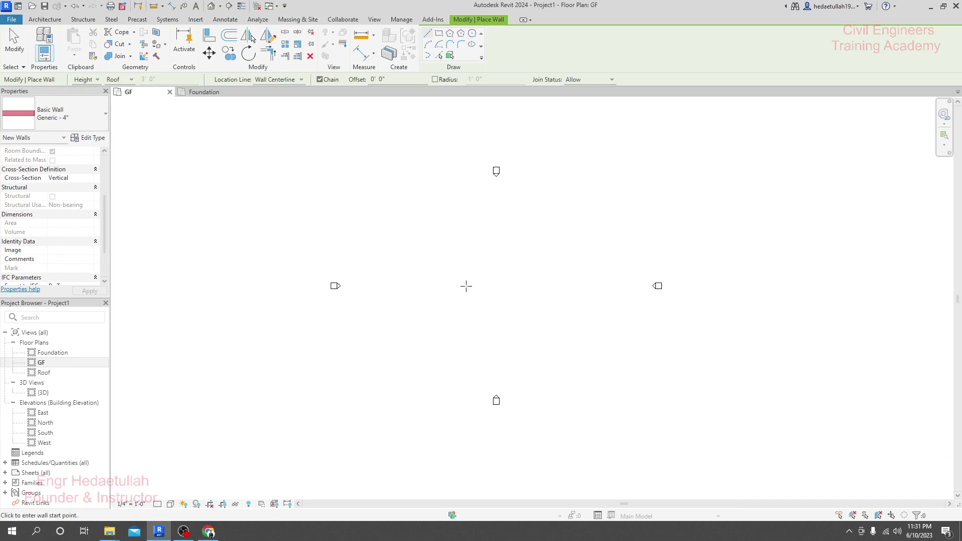
click(126, 80)
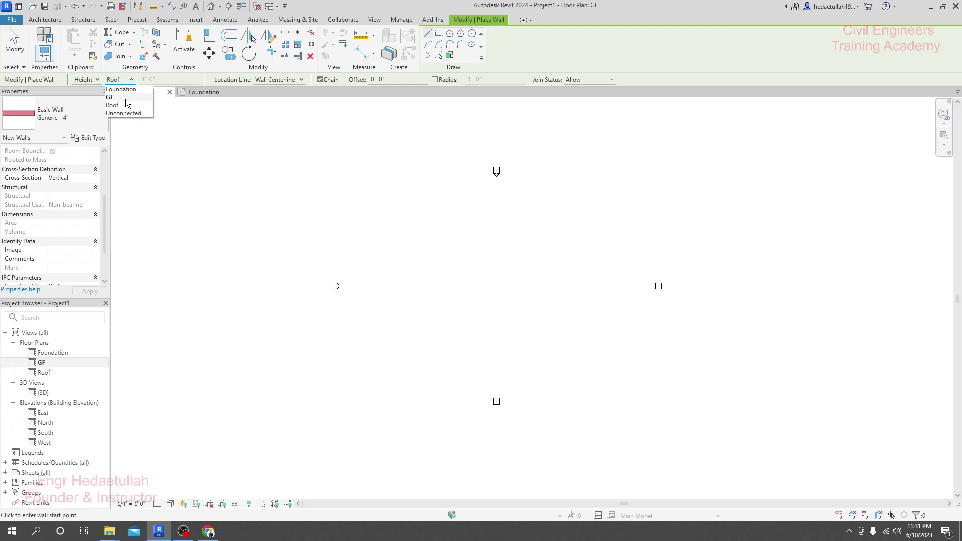
click(126, 106)
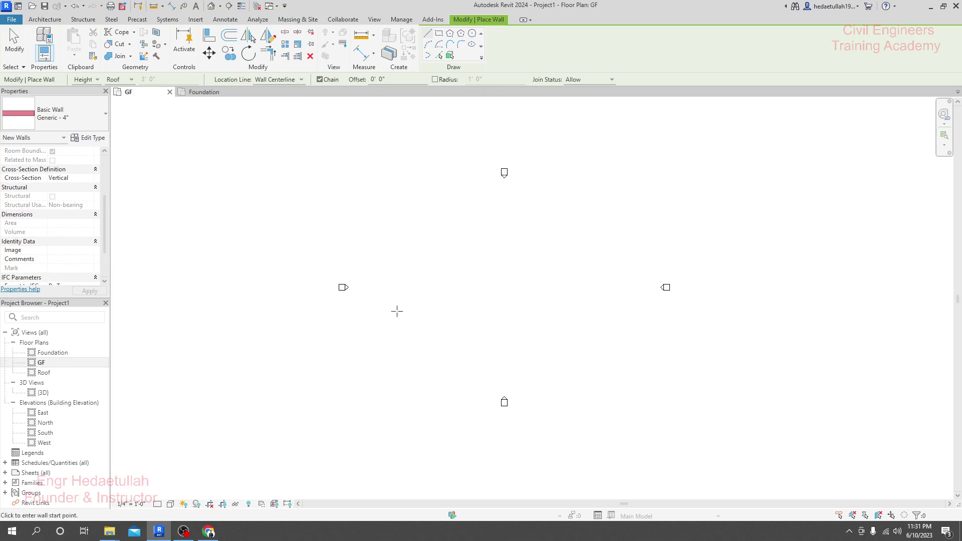
double_click(60, 415)
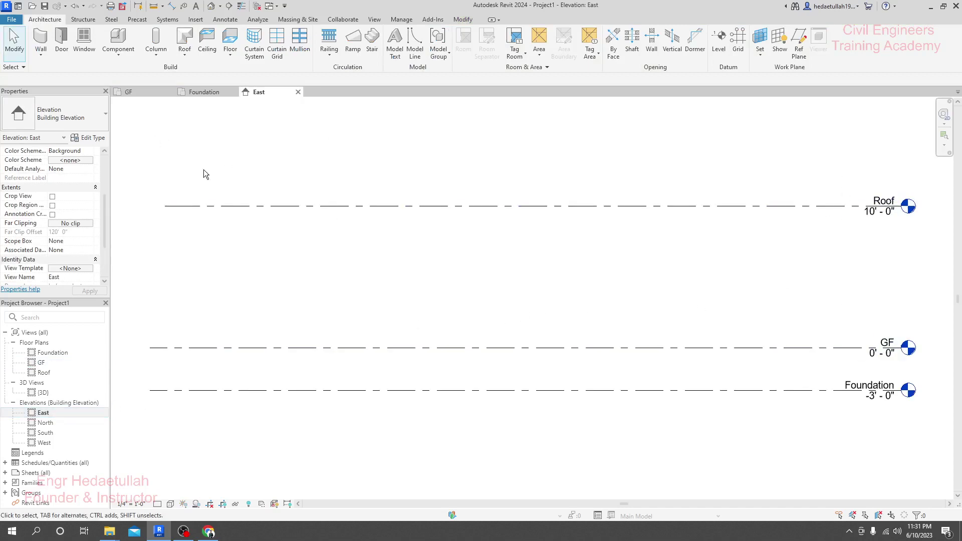
- In the GF plan, start Wall: Architectural with Height and top constraint Roof
click(142, 95)
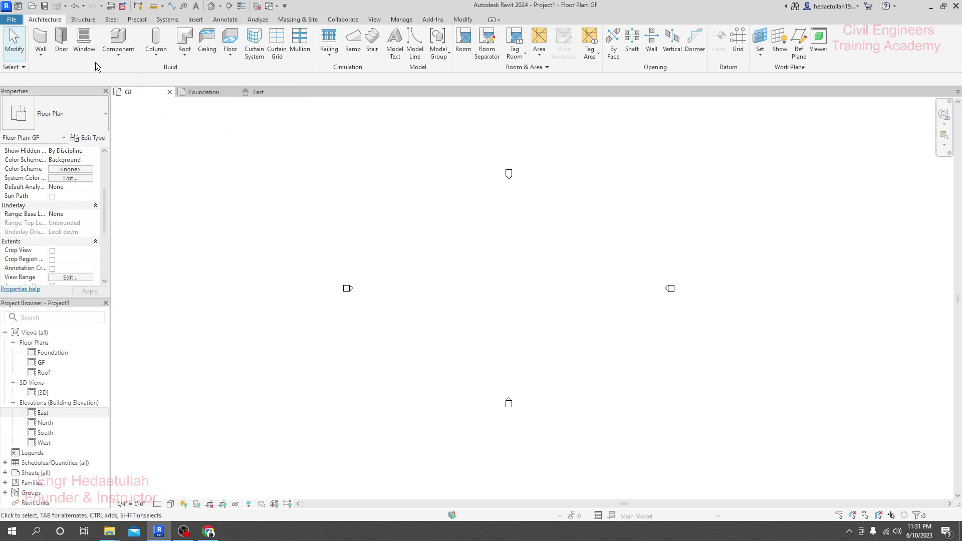
click(37, 58)
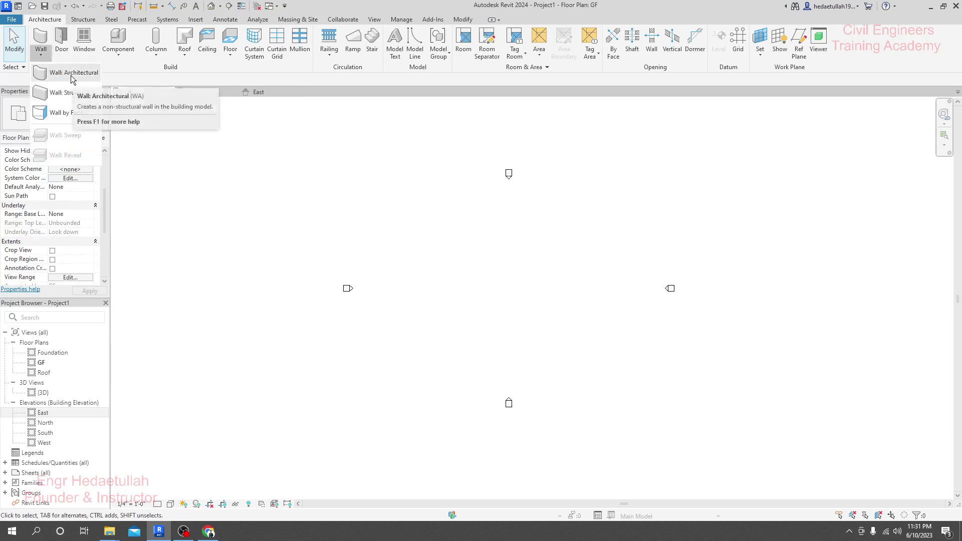
click(70, 75)
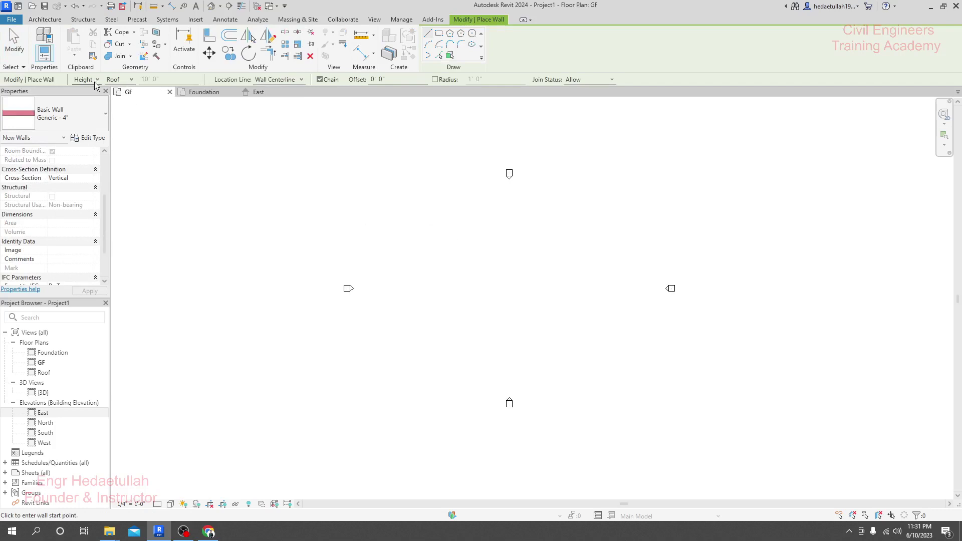
click(92, 96)
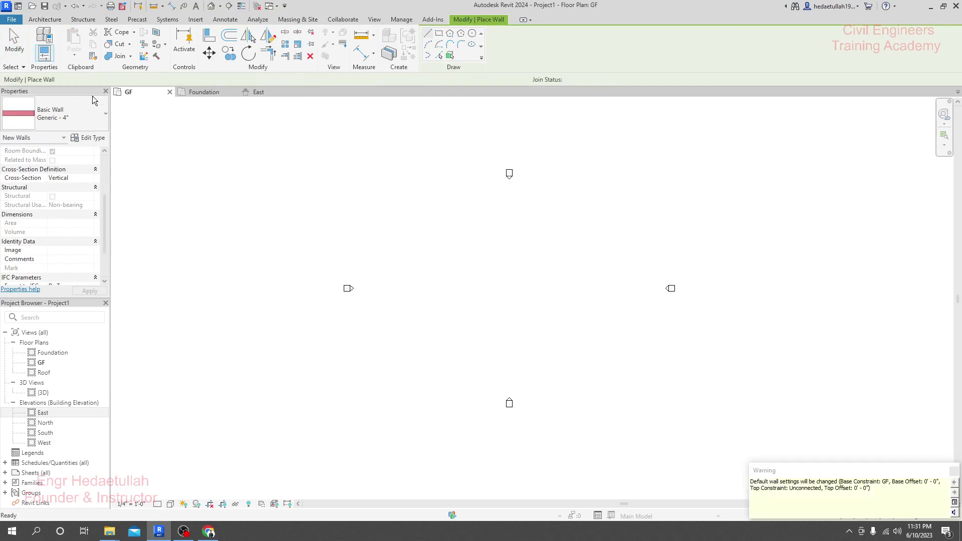
click(129, 79)
click(127, 105)
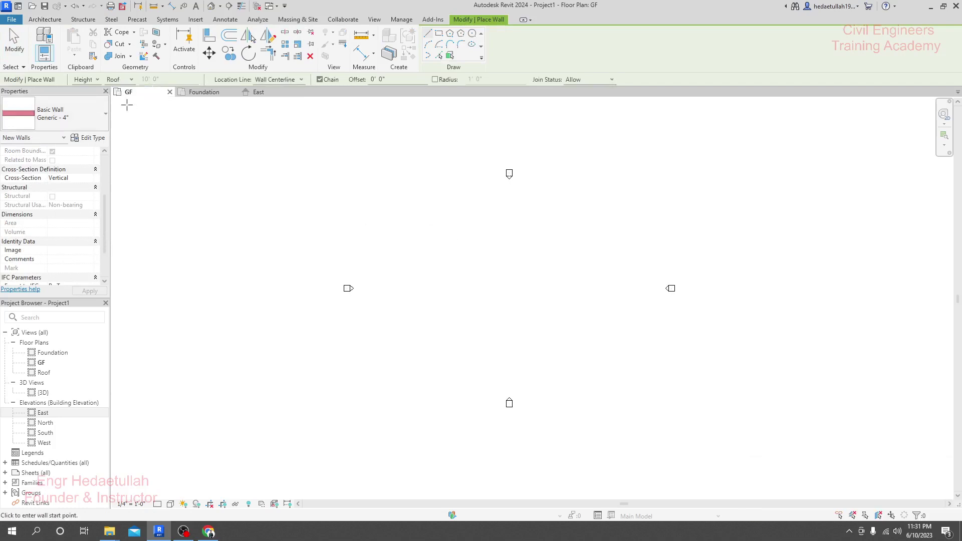
scroll(435, 235, down, 1)
- Draw 30' top and 20' side walls, then close the rectangle at the remaining corners
scroll(445, 235, up, 3)
click(432, 238)
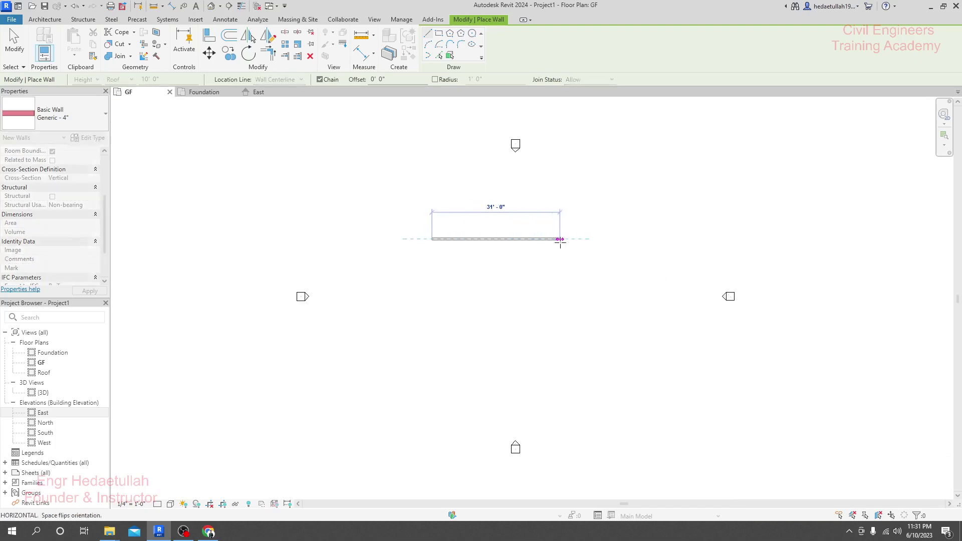
text(30)
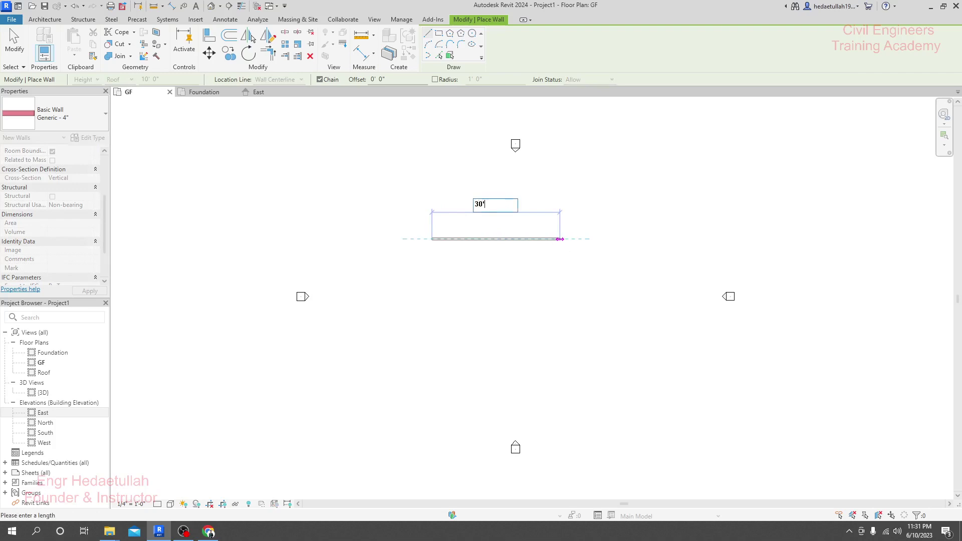
text(')
key(Return)
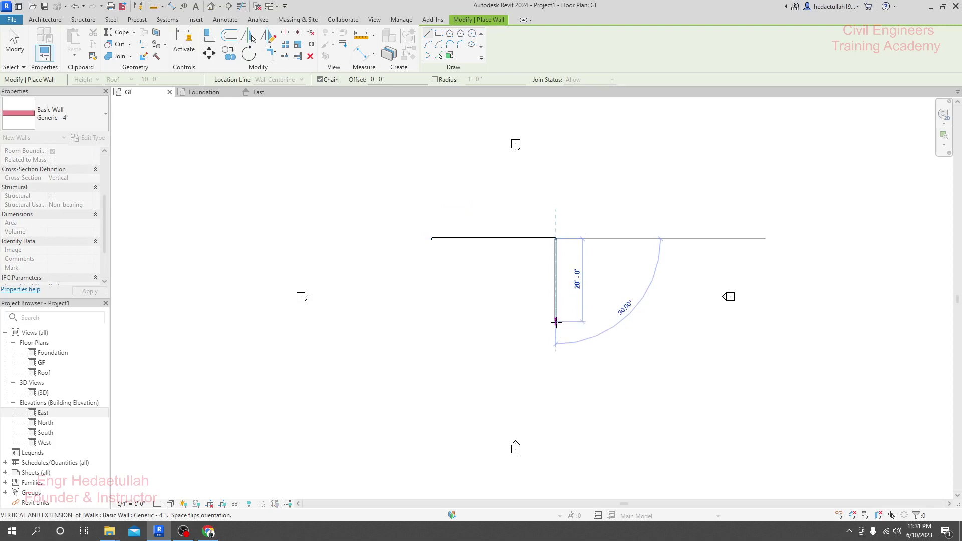
text(20)
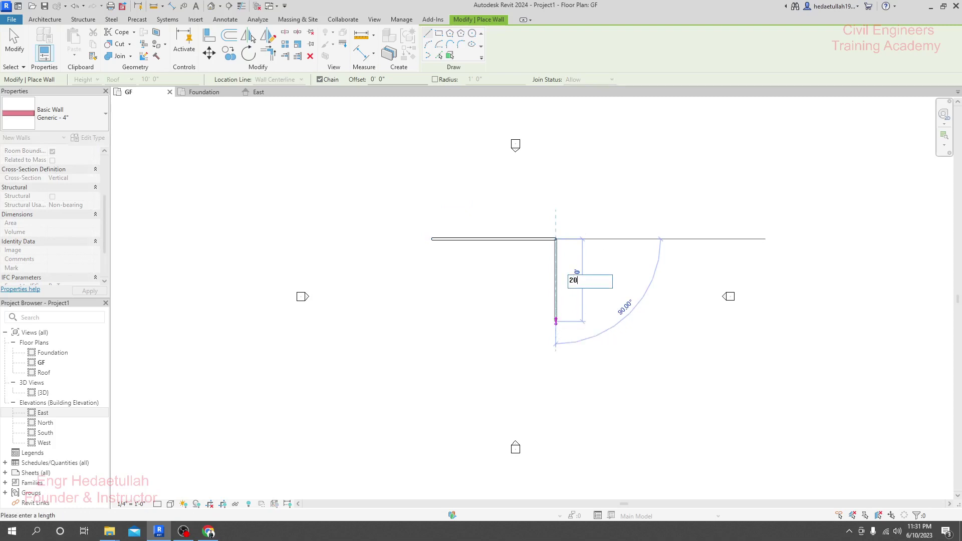
text(')
key(Return)
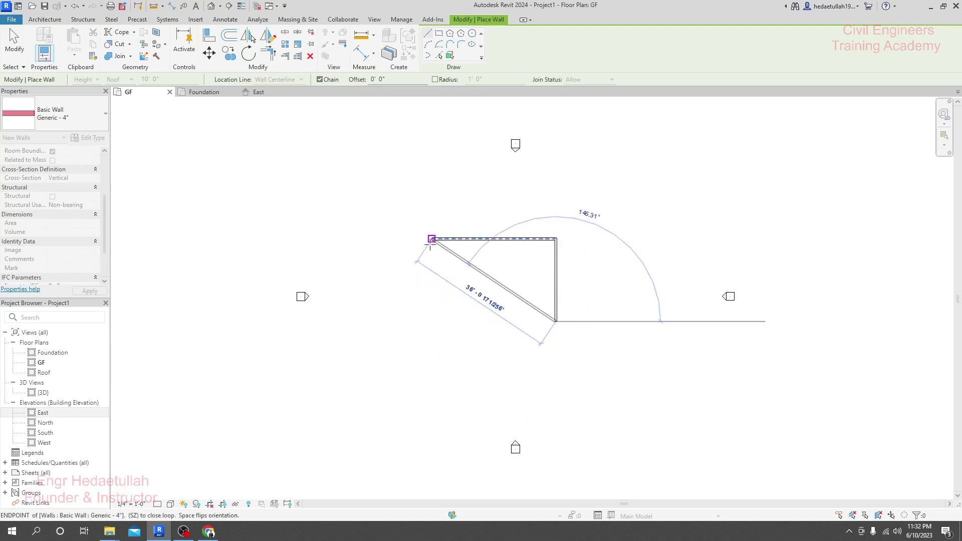
click(431, 321)
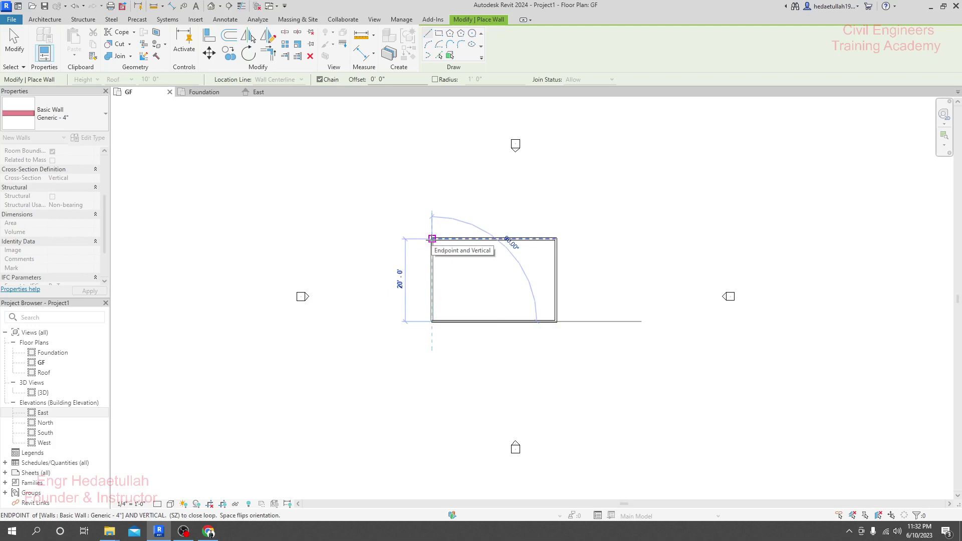
click(431, 238)
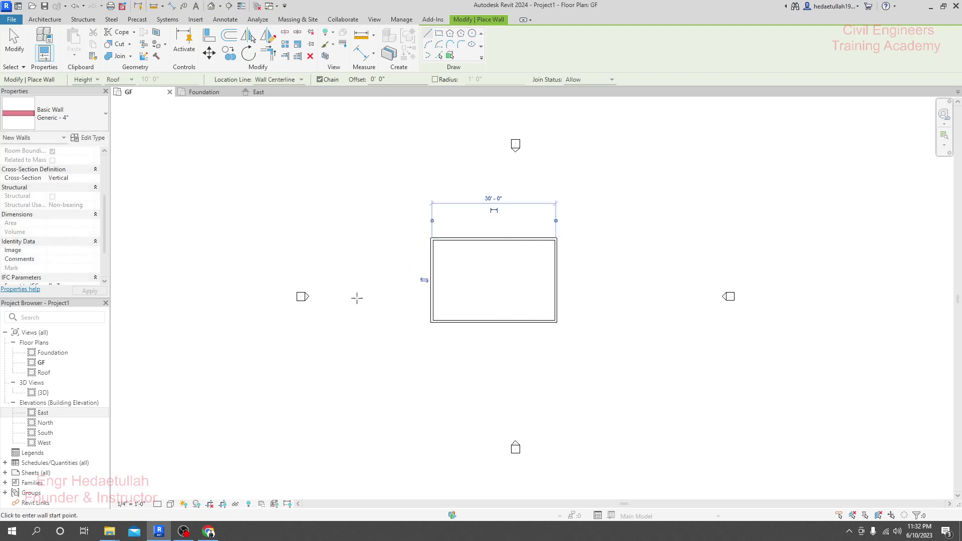
key(Escape)
key(Escape)
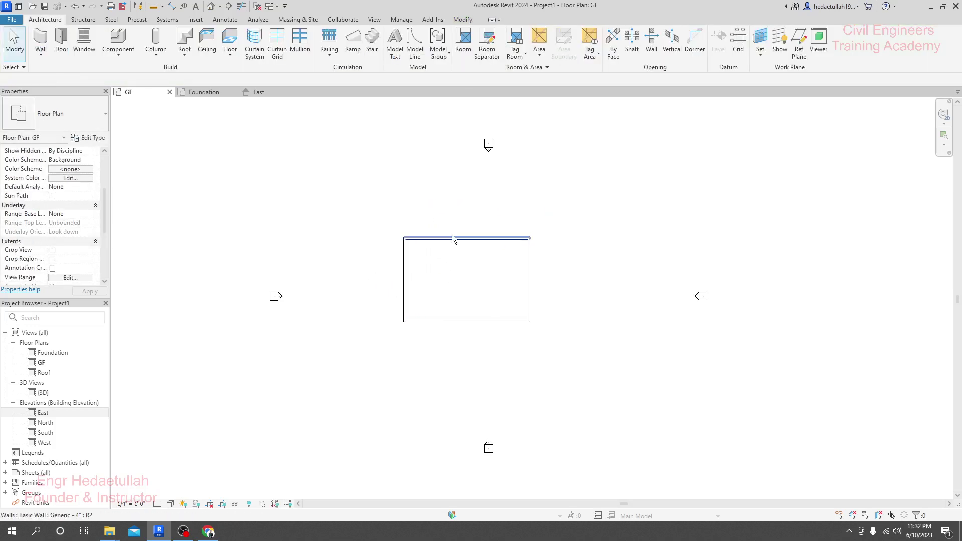
scroll(455, 242, up, 1)
scroll(455, 241, down, 1)
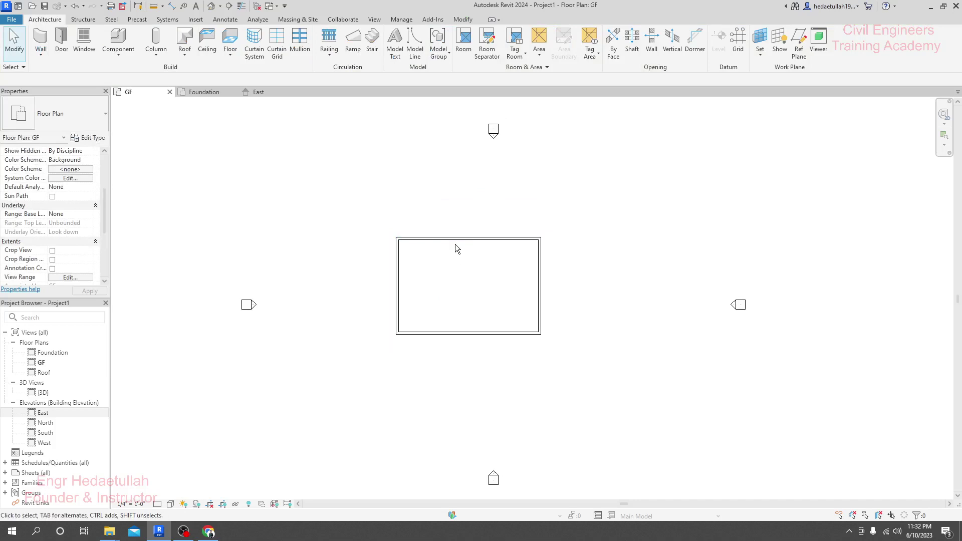